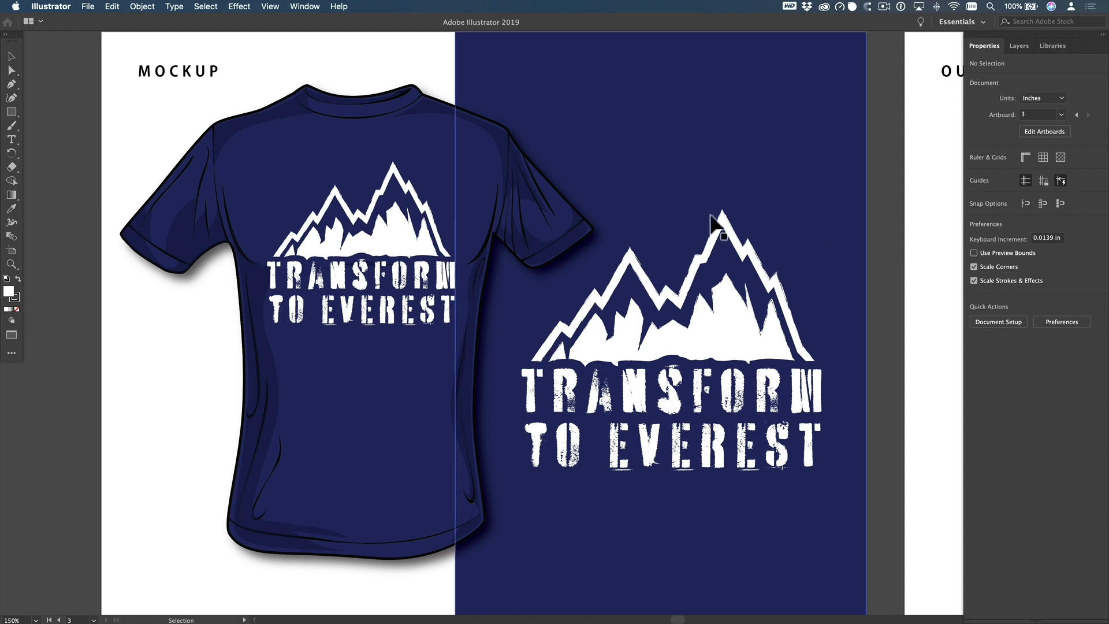
- Duplicate the navy Mockup artboard together with its artwork, placing the copy beside the original, on the side away from Outlined Artwork
{"action": "left_click", "coordinate": [302, 160]}
{"action": "key", "text": "space"}
{"action": "key", "text": "super+minus"}
{"action": "key", "text": "super+minus"}
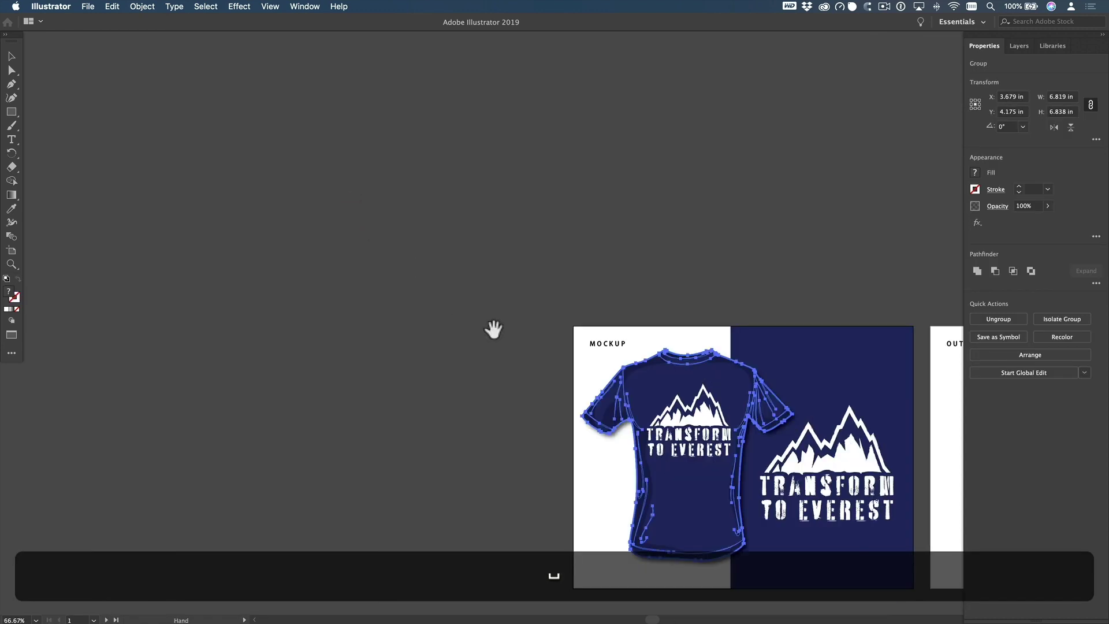
{"action": "left_click_drag", "start_coordinate": [520, 322], "coordinate": [362, 188]}
{"action": "left_click", "coordinate": [345, 143]}
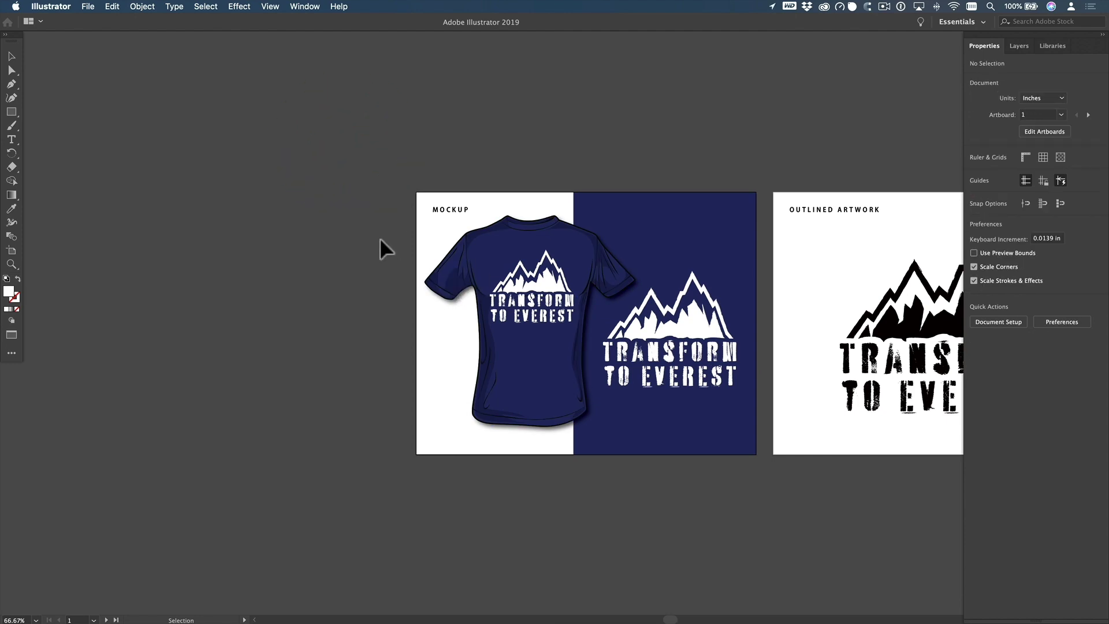
{"action": "key", "text": "space"}
{"action": "left_click_drag", "start_coordinate": [448, 295], "coordinate": [441, 287]}
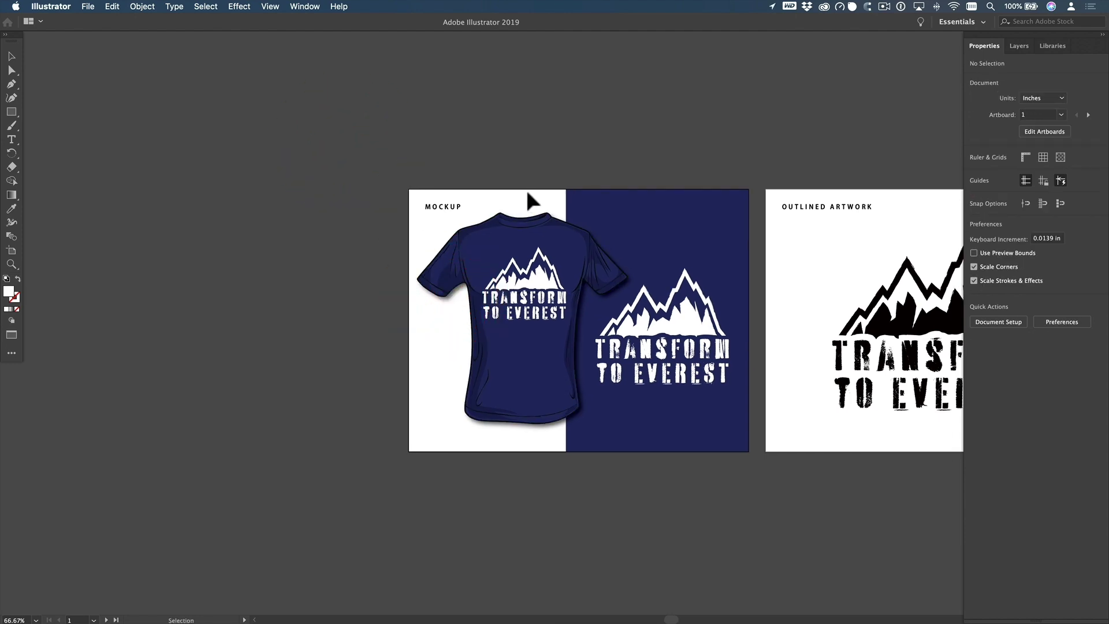
{"action": "key", "text": "shift+o"}
{"action": "left_click_drag", "start_coordinate": [535, 198], "coordinate": [375, 174]}
{"action": "key", "text": "v"}
- Reset the Essentials workspace and fill the T-shirt body on the duplicated mockup with the magenta swatch
{"action": "key", "text": "a"}
{"action": "left_click_drag", "start_coordinate": [11, 70], "coordinate": [60, 56]}
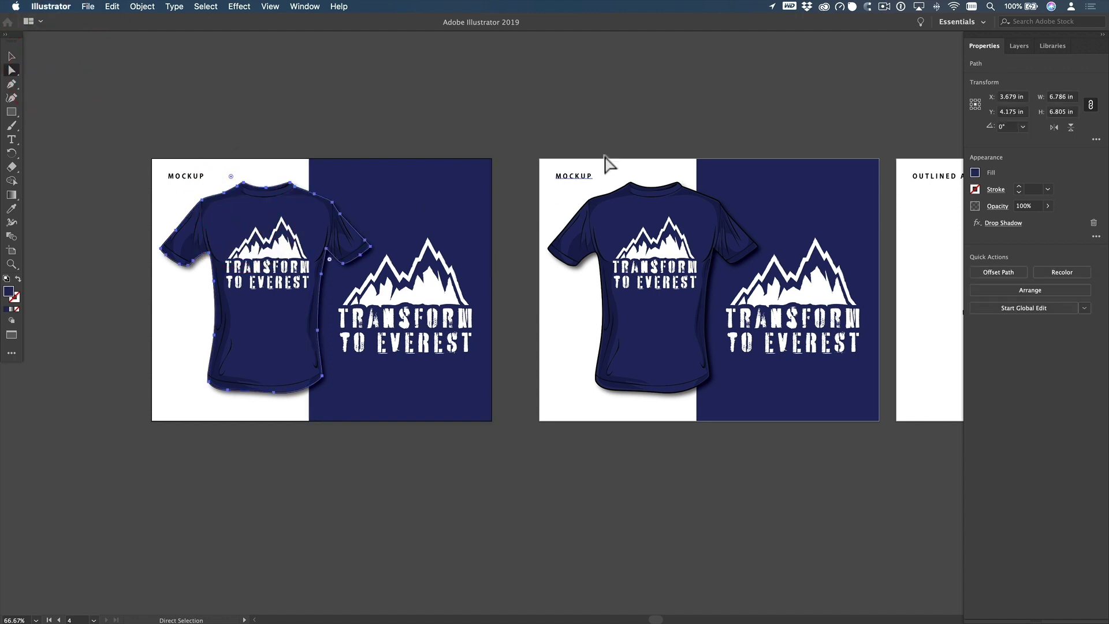
{"action": "left_click", "coordinate": [983, 21]}
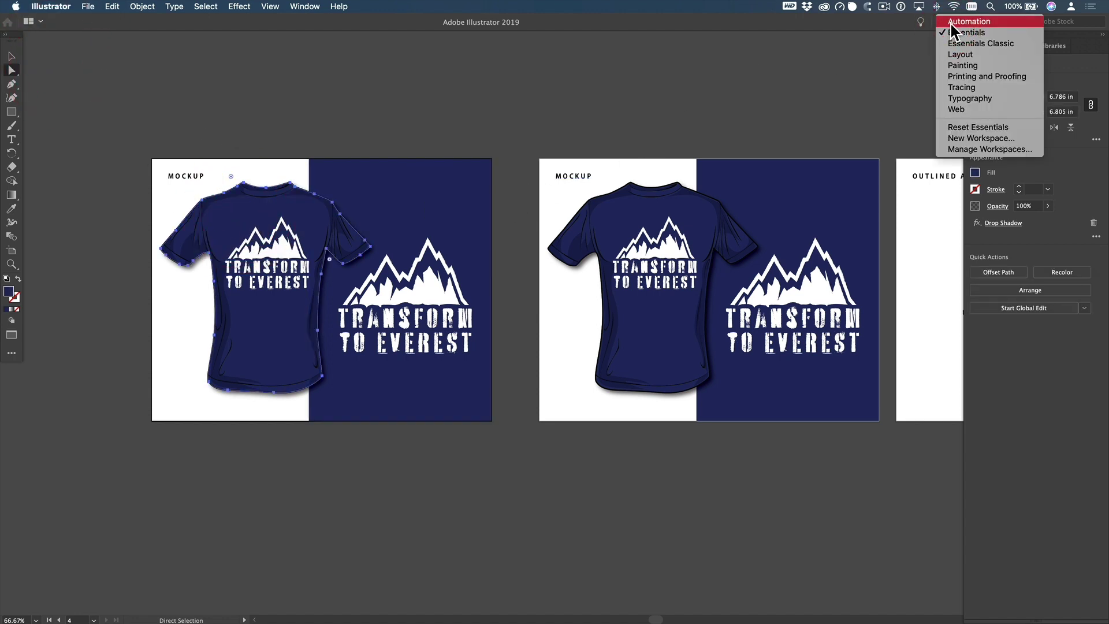
{"action": "left_click", "coordinate": [979, 126]}
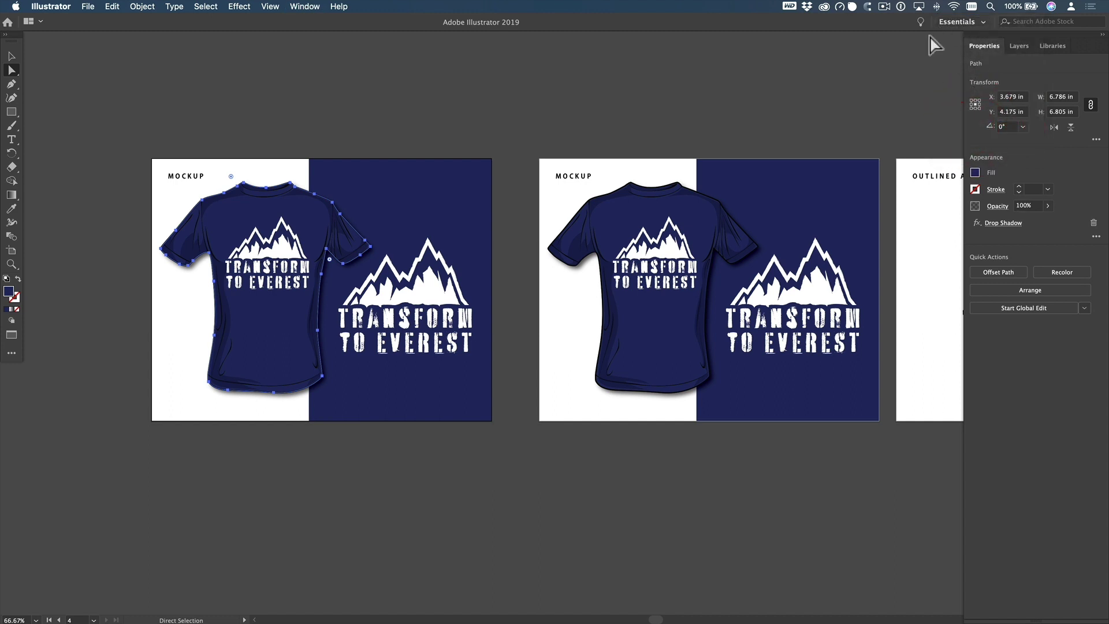
{"action": "left_click", "coordinate": [977, 173]}
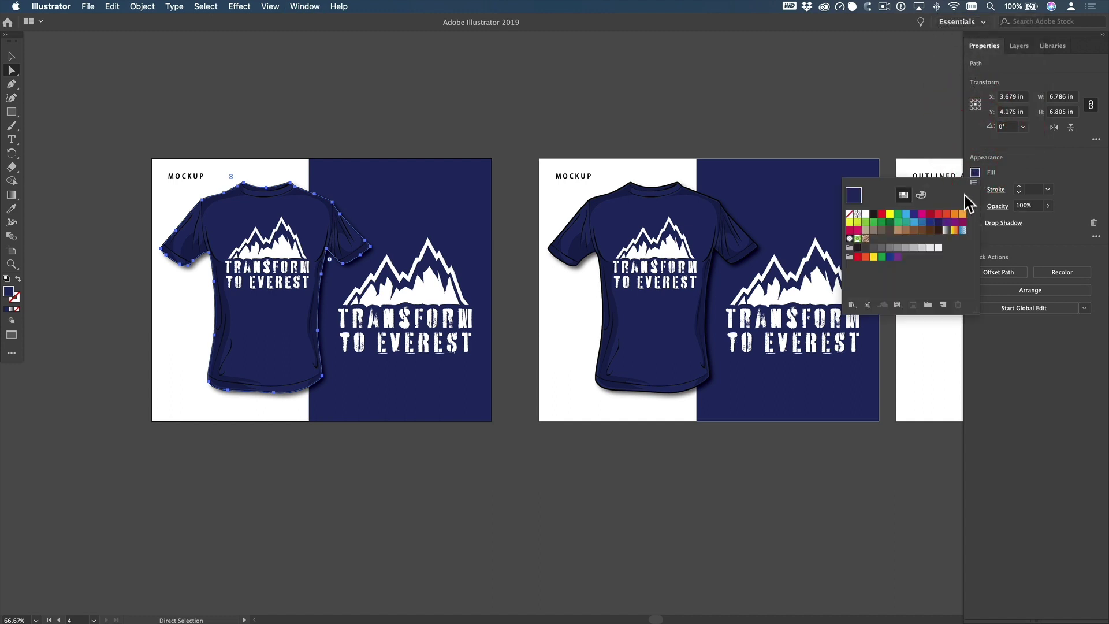
{"action": "left_click", "coordinate": [922, 214]}
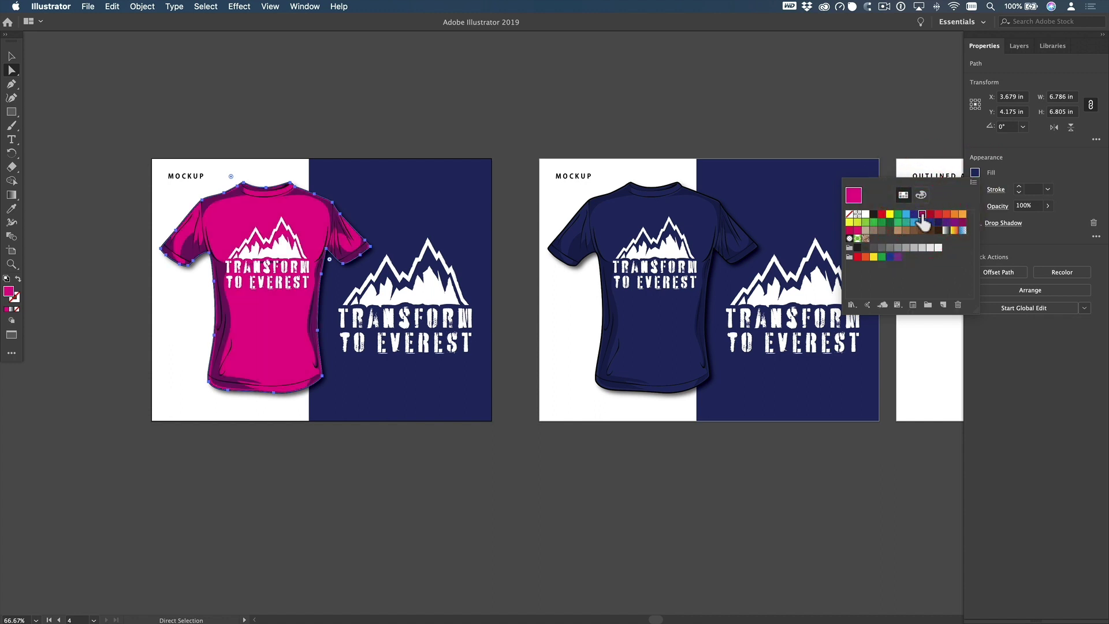
- Select the dark shading on the magenta shirt's sleeve along with all other shapes sharing its dark navy fill
{"action": "key", "text": "space"}
{"action": "left_click", "coordinate": [296, 270], "text": "super"}
{"action": "left_click_drag", "start_coordinate": [328, 276], "coordinate": [297, 219]}
{"action": "key", "text": "v"}
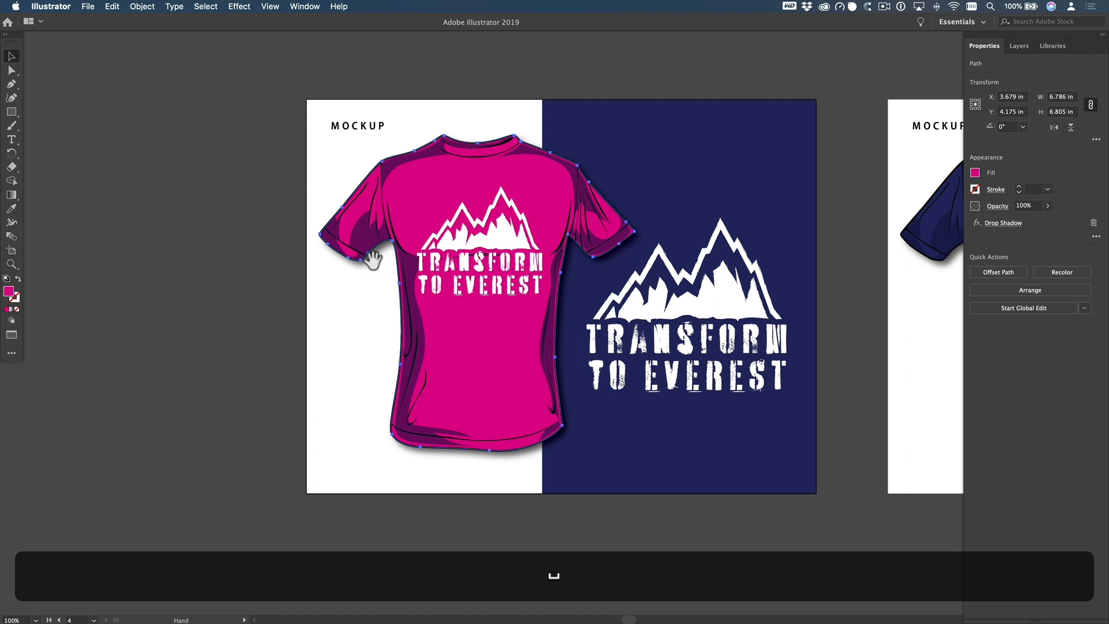
{"action": "left_click", "coordinate": [382, 258], "text": "super"}
{"action": "left_click_drag", "start_coordinate": [407, 260], "coordinate": [200, 196]}
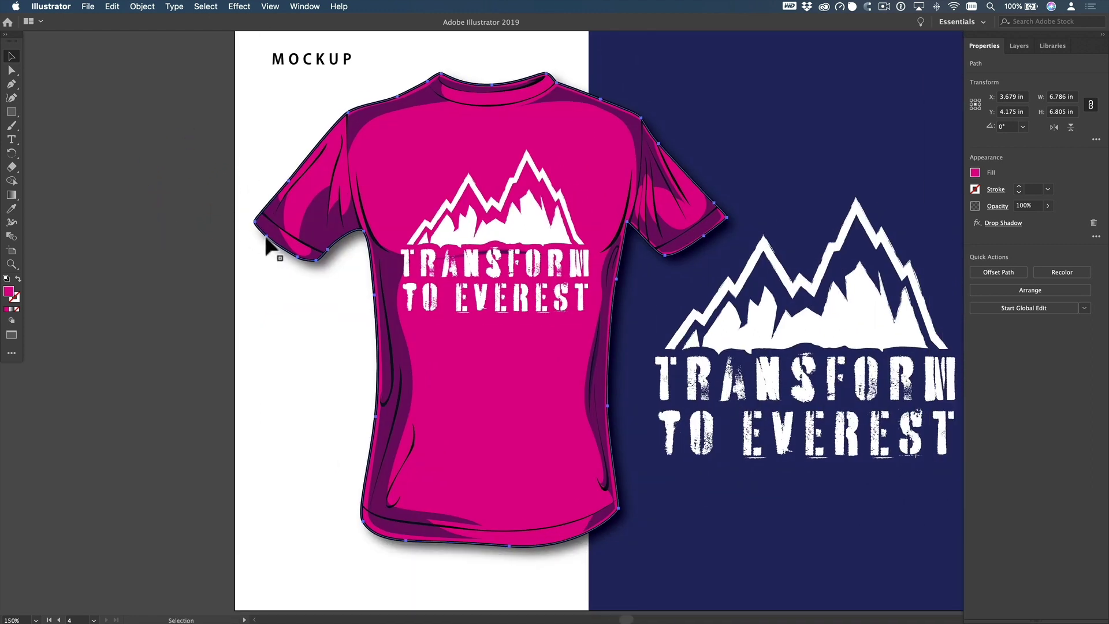
{"action": "key", "text": "a"}
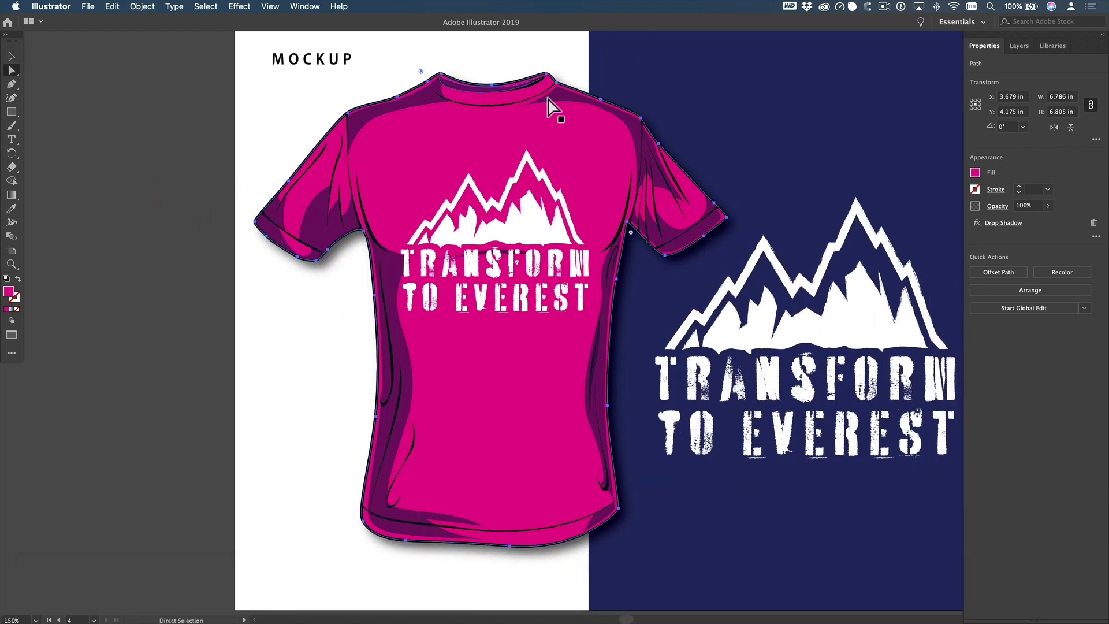
{"action": "left_click", "coordinate": [315, 225]}
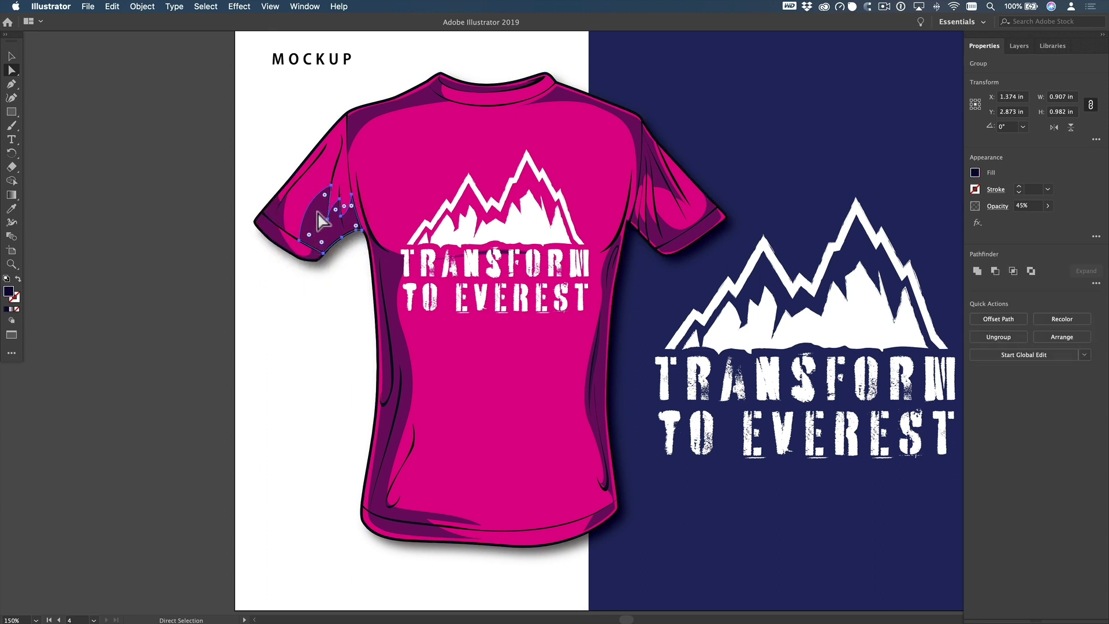
{"action": "left_click", "coordinate": [206, 7]}
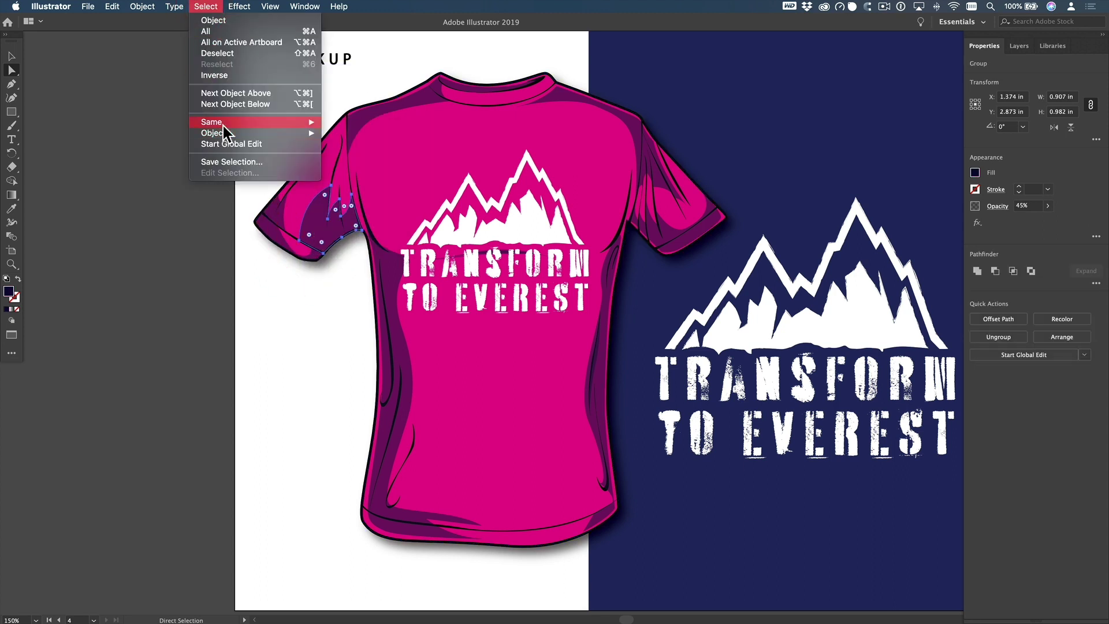
{"action": "mouse_move", "coordinate": [232, 124]}
{"action": "left_click", "coordinate": [351, 156]}
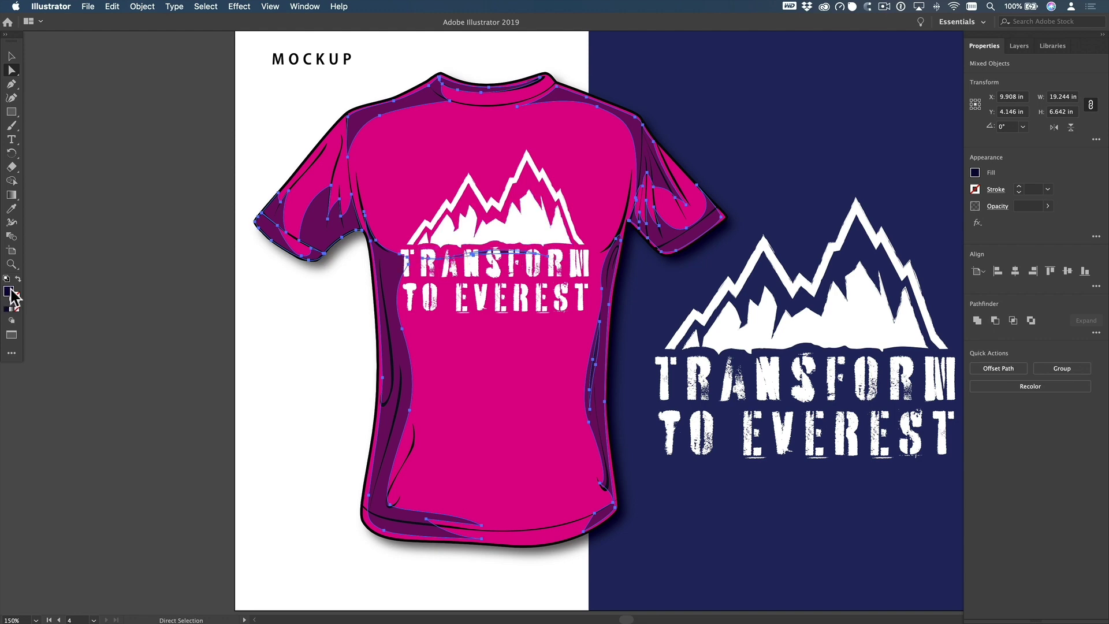
{"action": "double_click", "coordinate": [9, 292]}
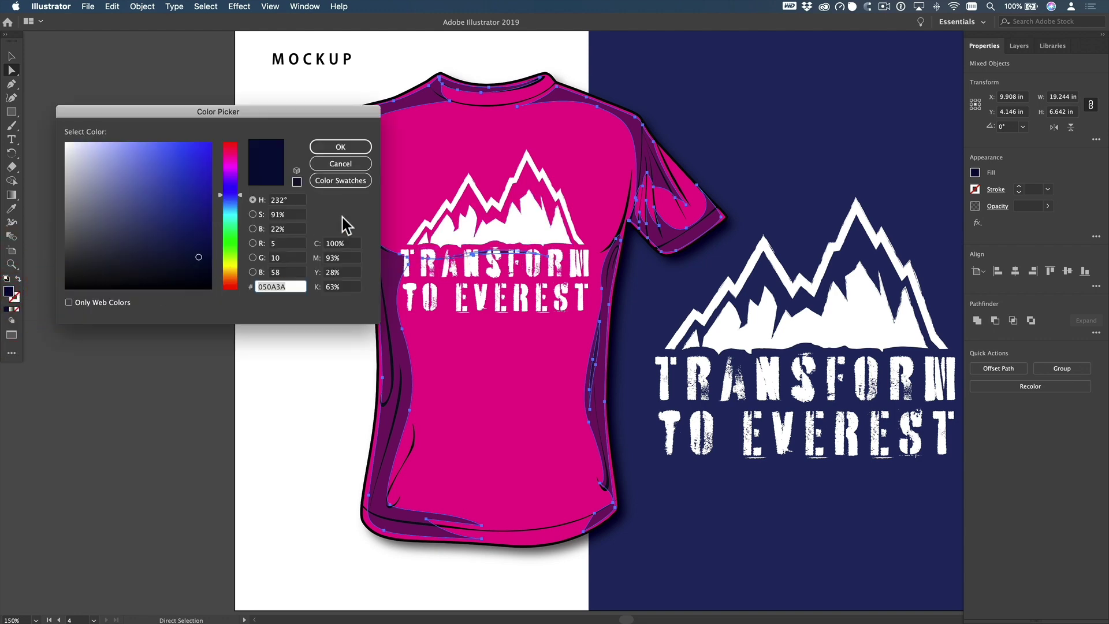
{"action": "left_click_drag", "start_coordinate": [334, 116], "coordinate": [307, 86]}
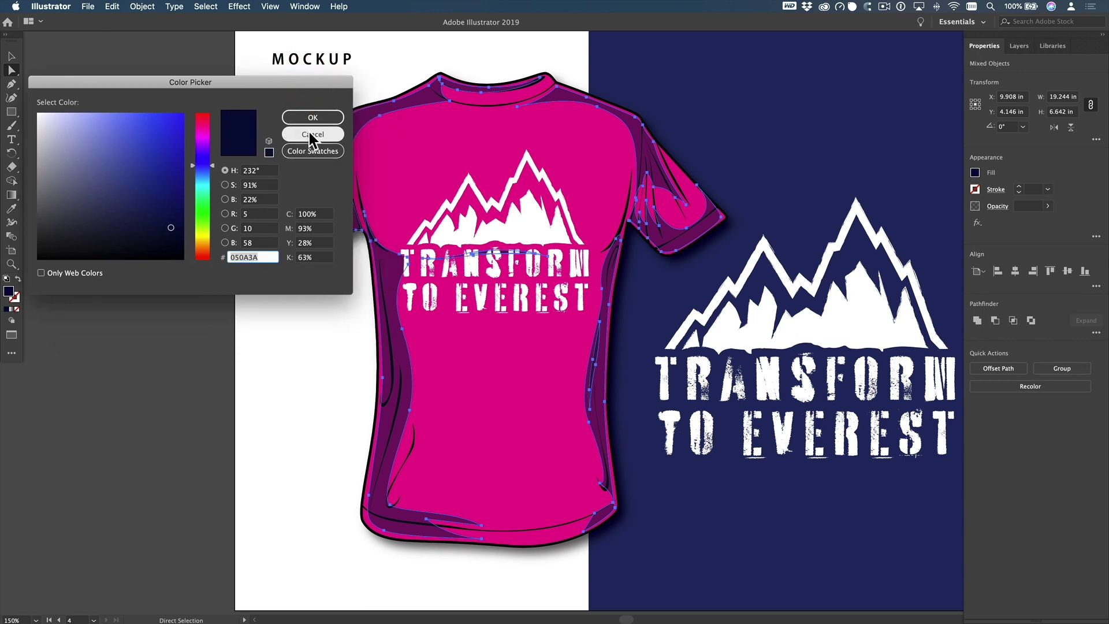
{"action": "left_click", "coordinate": [311, 134]}
- Sample the shirt body's magenta onto the selected shading shapes and darken their fill to a deeper magenta
{"action": "left_click", "coordinate": [12, 208]}
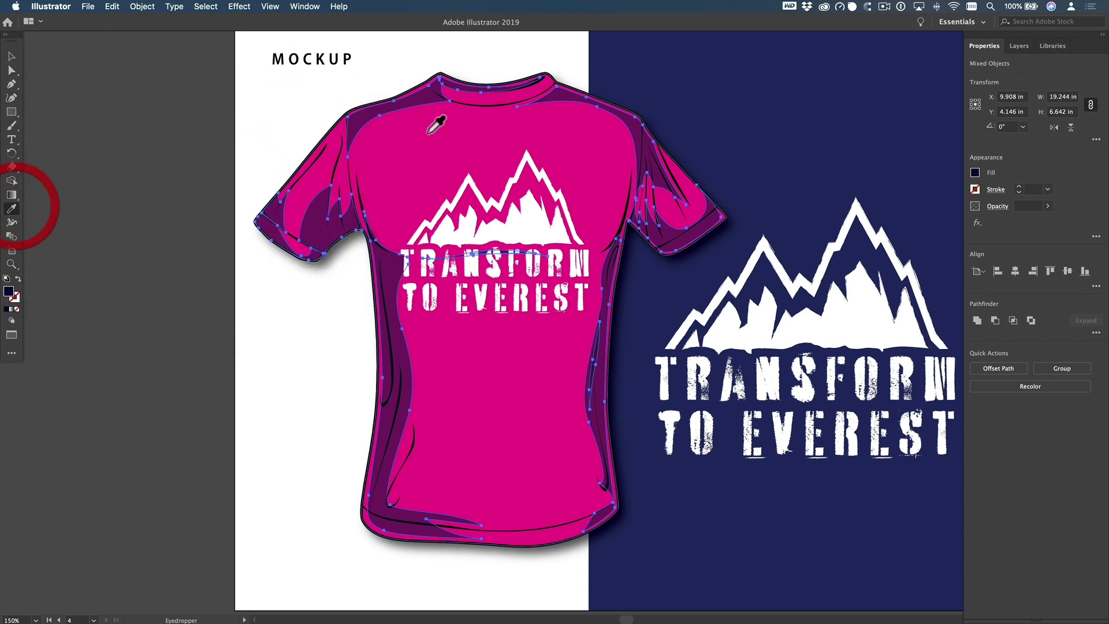
{"action": "left_click", "coordinate": [426, 140]}
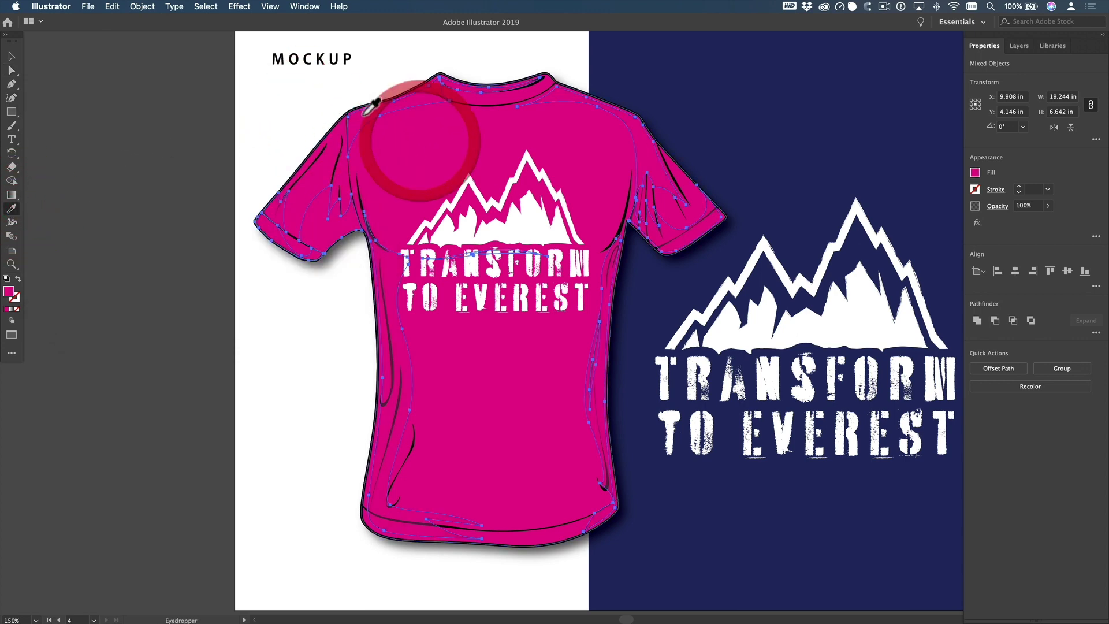
{"action": "double_click", "coordinate": [9, 292]}
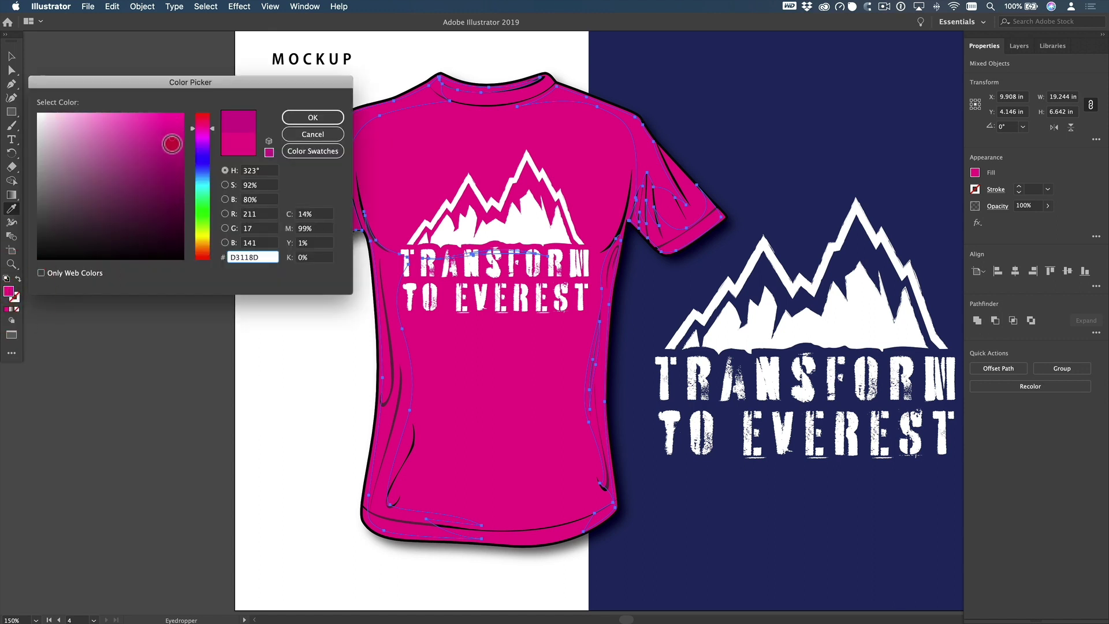
{"action": "left_click", "coordinate": [313, 118]}
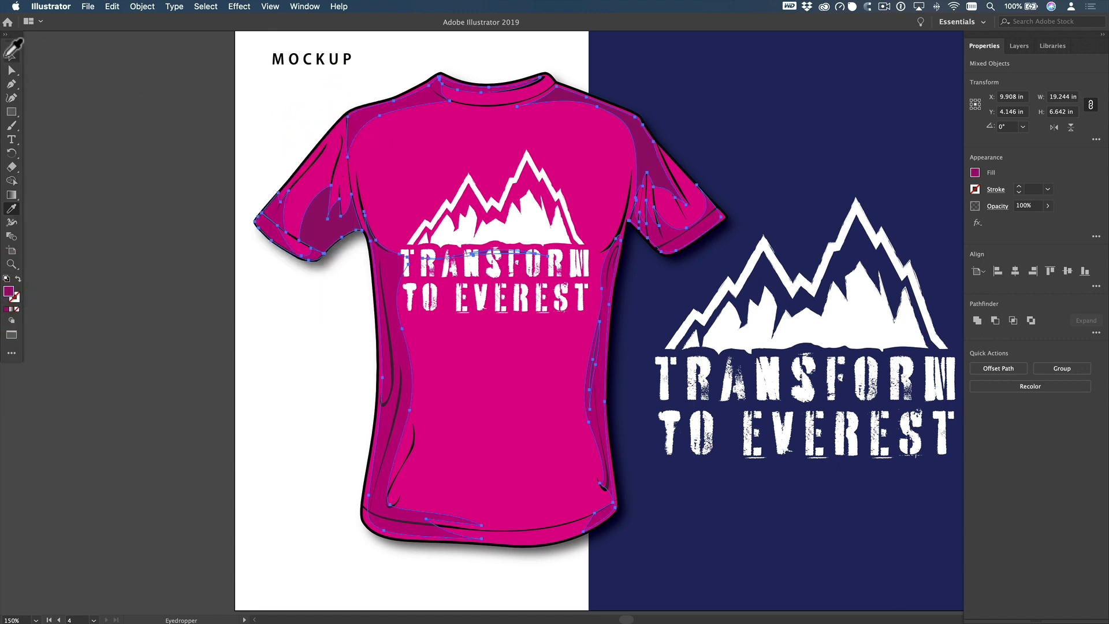
{"action": "left_click", "coordinate": [77, 92]}
- Fill the navy background rectangle on the duplicated mockup with magenta sampled from the shirt body
{"action": "key", "text": "space"}
{"action": "left_click_drag", "start_coordinate": [495, 232], "coordinate": [471, 221]}
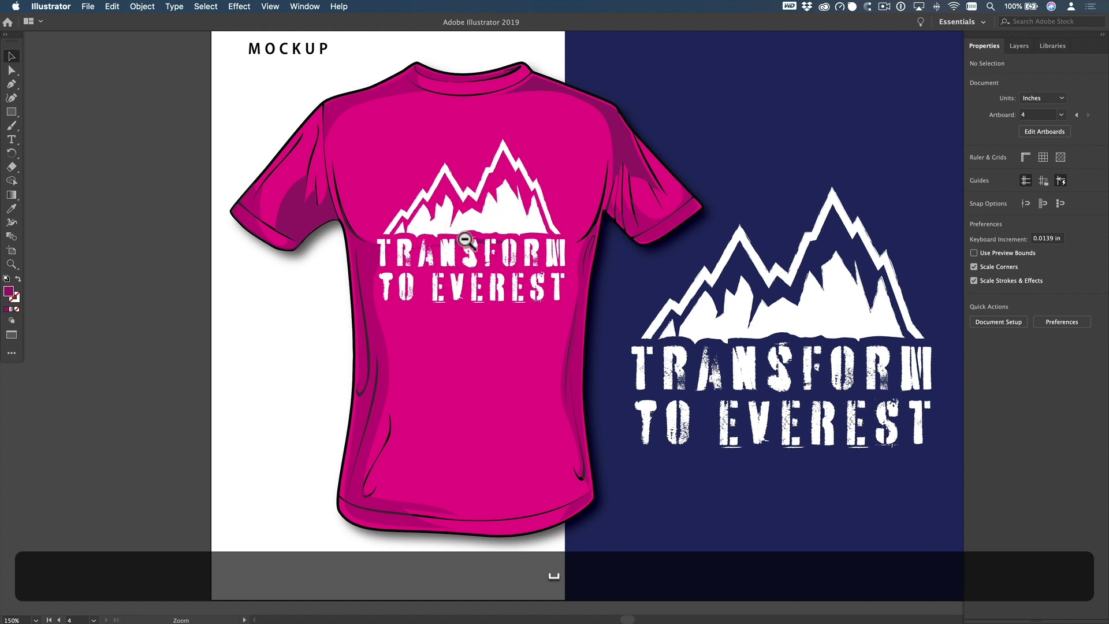
{"action": "left_click", "coordinate": [466, 240], "text": "alt+super"}
{"action": "left_click_drag", "start_coordinate": [532, 248], "coordinate": [403, 191]}
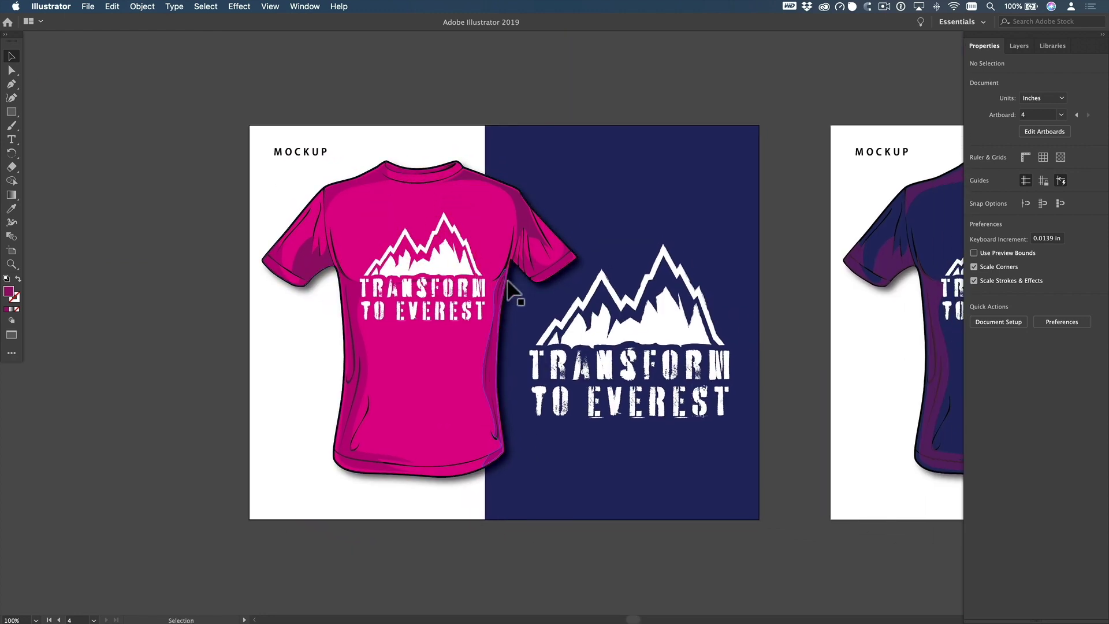
{"action": "key", "text": "space"}
{"action": "left_click_drag", "start_coordinate": [520, 246], "coordinate": [453, 245]}
{"action": "key", "text": "a"}
{"action": "left_click", "coordinate": [528, 166]}
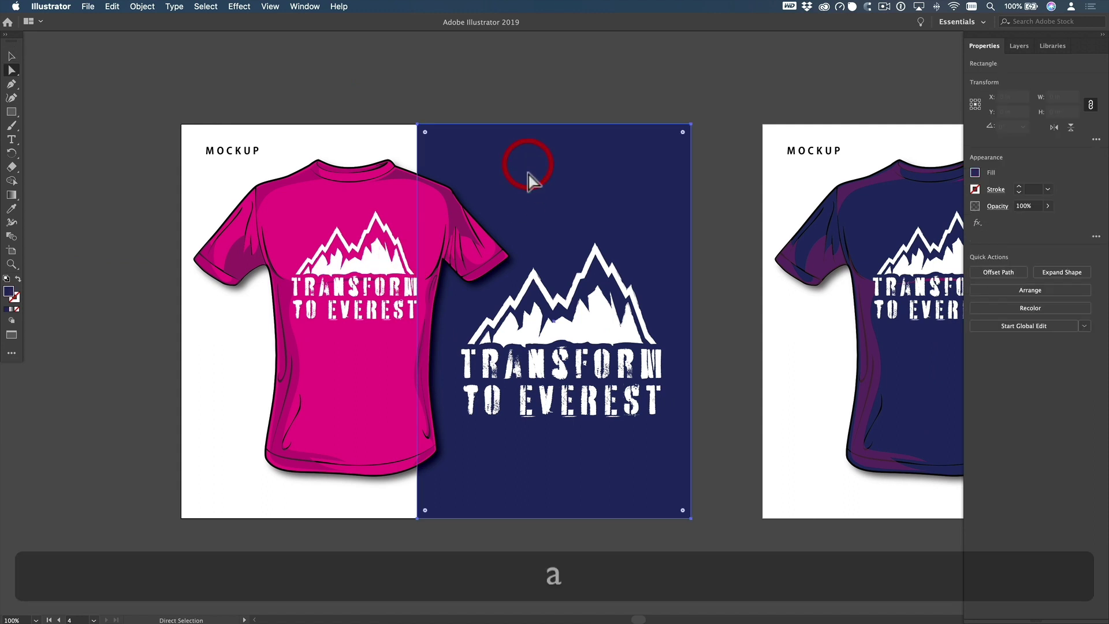
{"action": "key", "text": "i"}
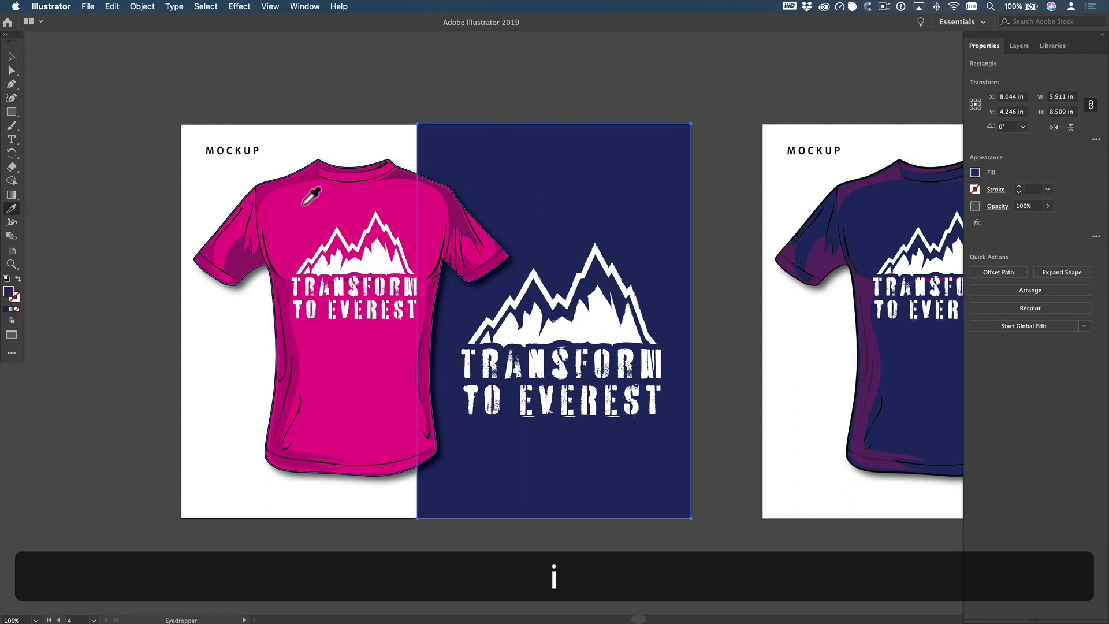
{"action": "left_click", "coordinate": [300, 208]}
{"action": "left_click", "coordinate": [349, 119], "text": "ctrl"}
{"action": "key", "text": "v"}
{"action": "scroll", "coordinate": [408, 240], "scroll_direction": "down", "scroll_amount": 1}
{"action": "left_click", "coordinate": [687, 334]}
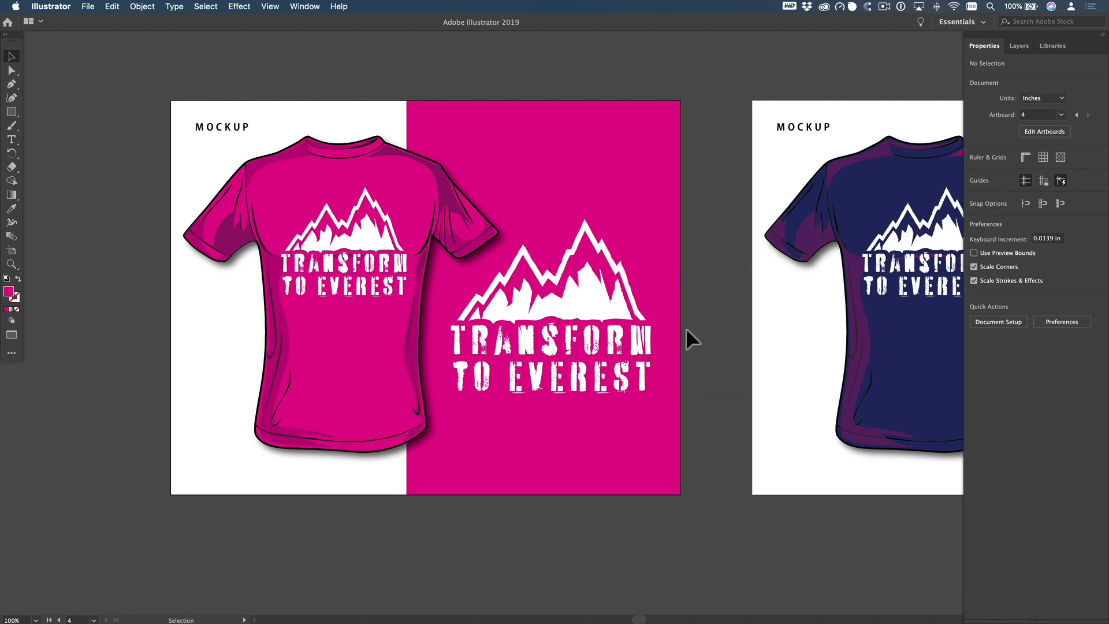
- Scale down the mountain logo on the magenta shirt and place it as a small chest print near the sleeve beside the large logo
{"action": "left_click_drag", "start_coordinate": [537, 325], "coordinate": [364, 266]}
{"action": "left_click", "coordinate": [364, 264]}
{"action": "left_click", "coordinate": [558, 290]}
{"action": "left_click", "coordinate": [376, 264]}
{"action": "left_click_drag", "start_coordinate": [432, 300], "coordinate": [468, 275]}
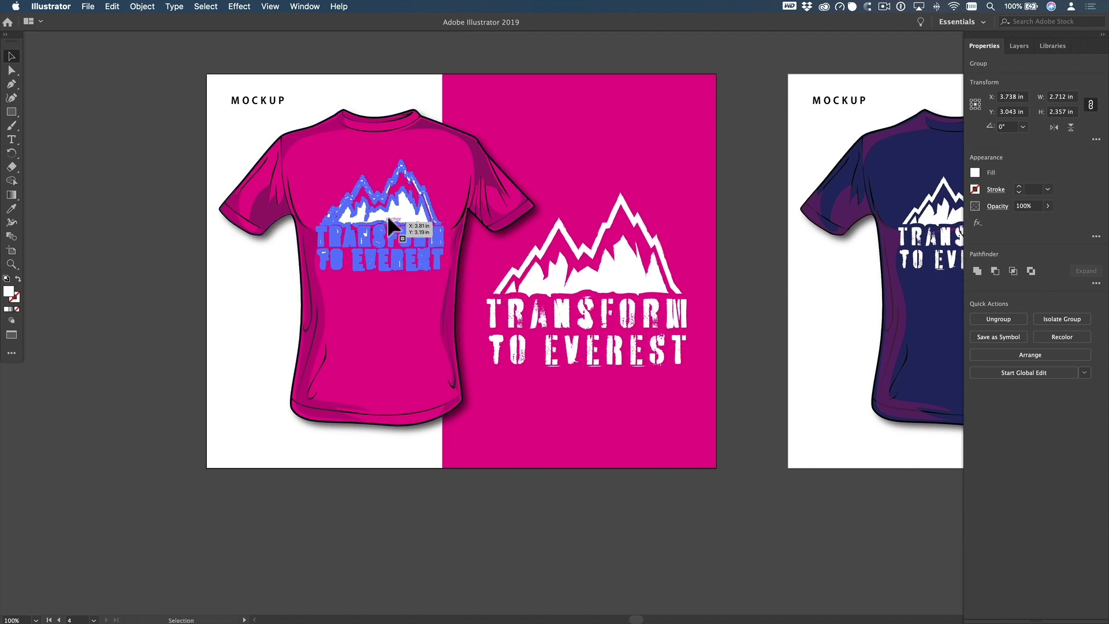
{"action": "key", "text": "space"}
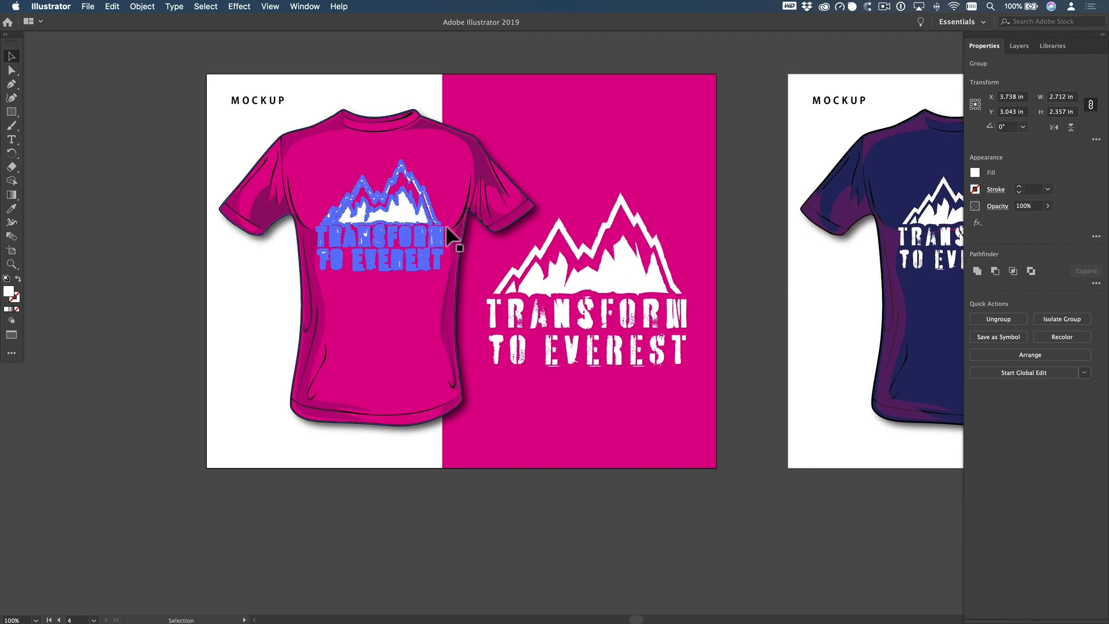
{"action": "key", "text": "e"}
{"action": "left_click_drag", "start_coordinate": [442, 269], "coordinate": [425, 187]}
{"action": "key", "text": "shift+v"}
{"action": "left_click", "coordinate": [252, 143]}
{"action": "left_click", "coordinate": [224, 138]}
{"action": "key", "text": "space"}
{"action": "left_click_drag", "start_coordinate": [220, 145], "coordinate": [162, 145]}
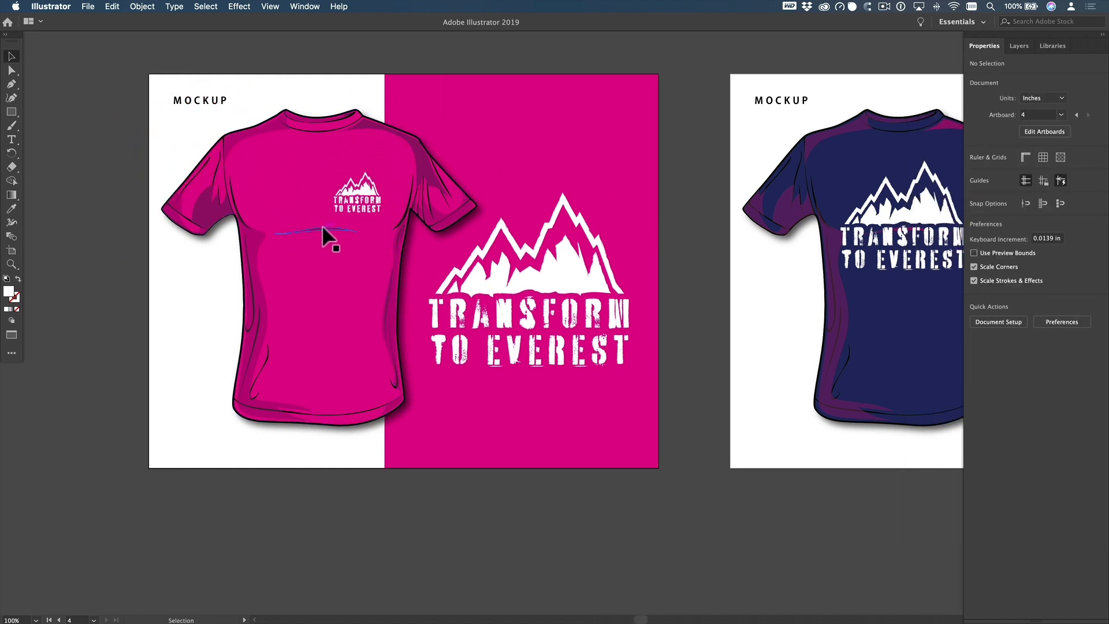
- Examine the large logo on the magenta mockup and compare that artboard with the original navy mockup
{"action": "left_click", "coordinate": [552, 276]}
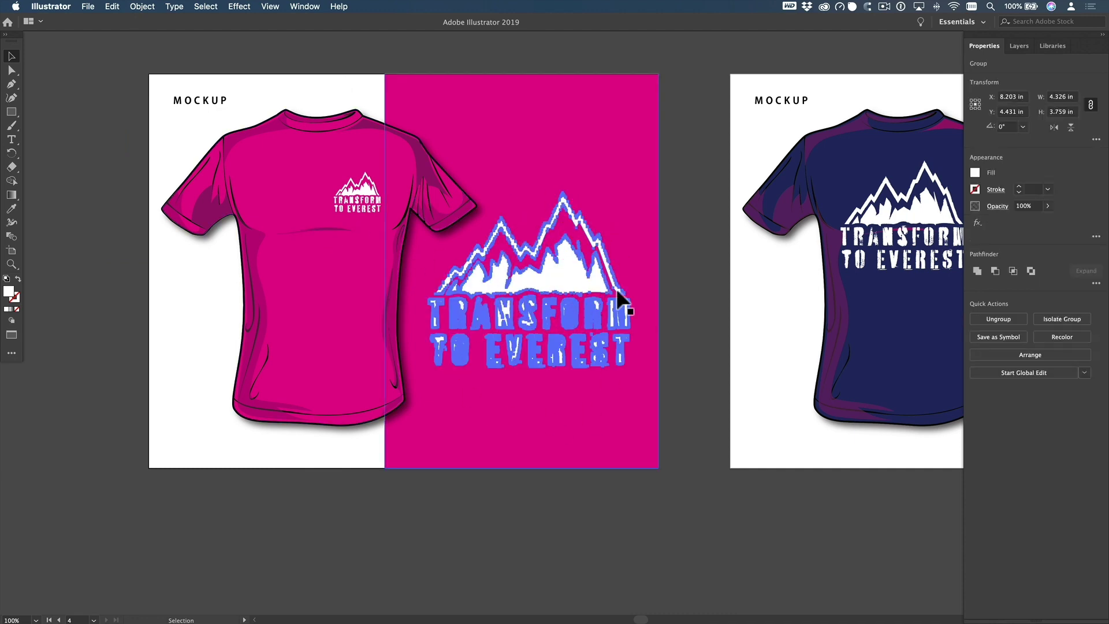
{"action": "key", "text": "space"}
{"action": "left_click", "coordinate": [677, 254]}
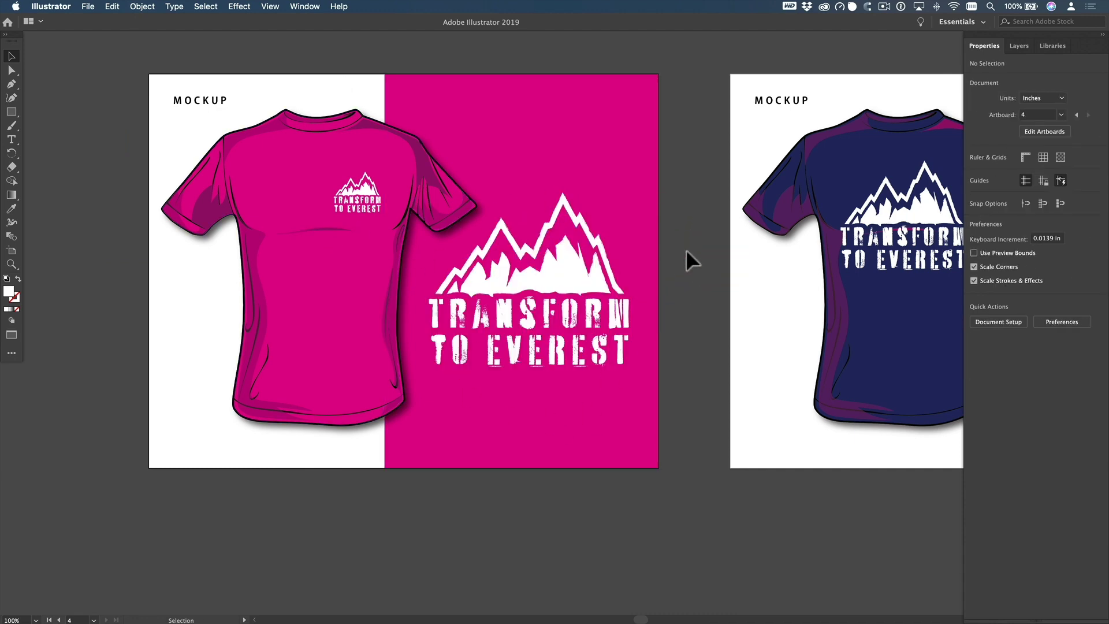
{"action": "key", "text": "space"}
{"action": "left_click", "coordinate": [690, 250], "text": "alt+super"}
{"action": "left_click_drag", "start_coordinate": [711, 266], "coordinate": [476, 219]}
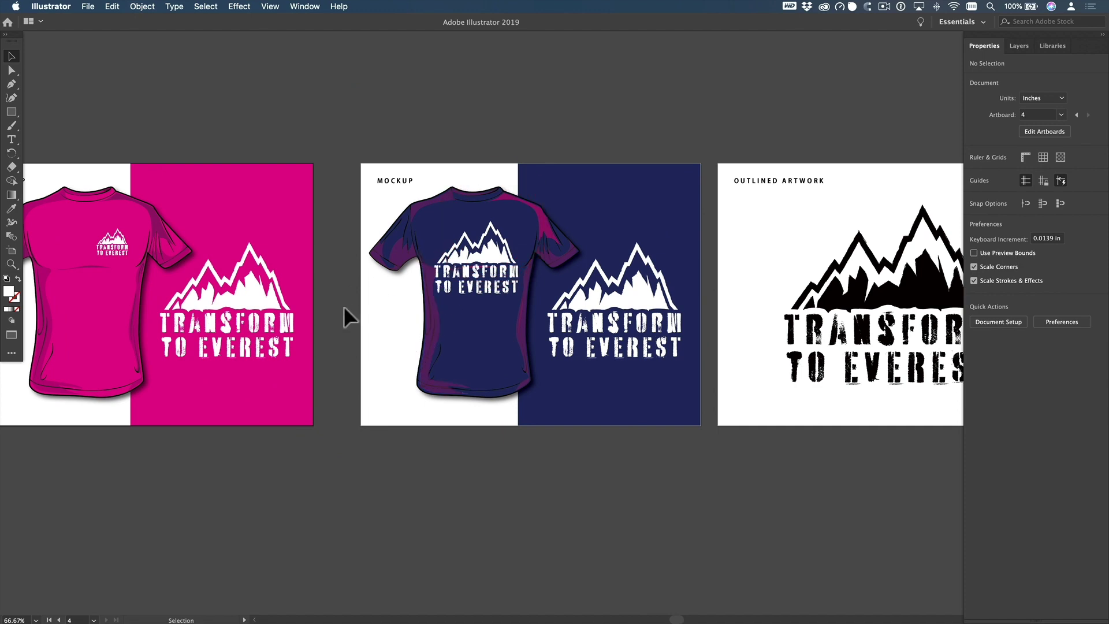
{"action": "key", "text": "a"}
{"action": "key", "text": "v"}
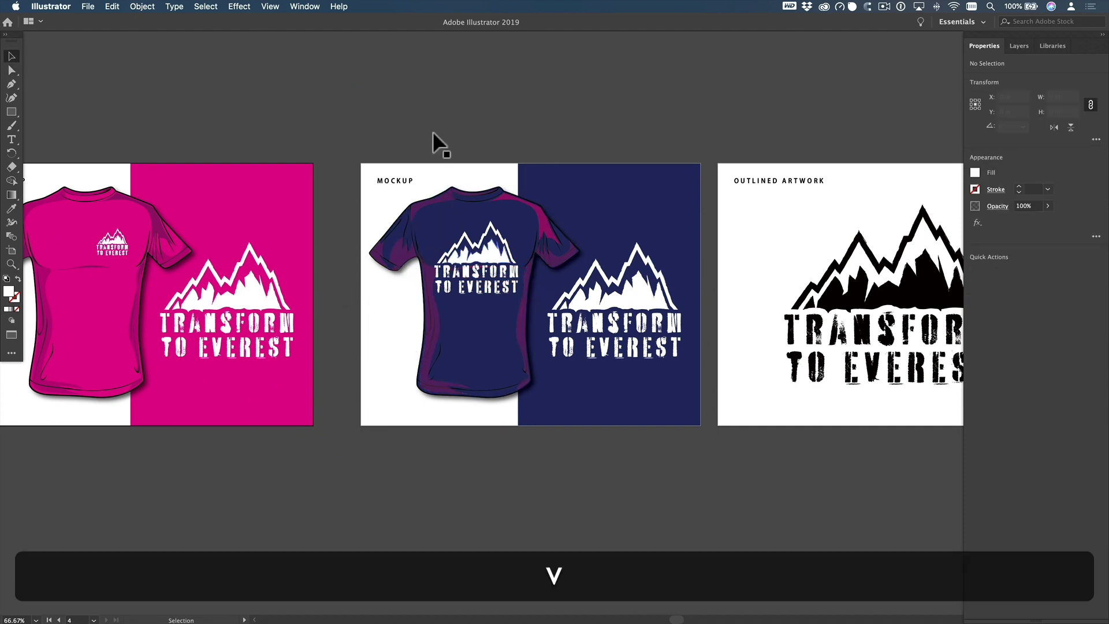
- Examine the black mountain logo and its lettering on the Outlined Artwork artboard
{"action": "key", "text": "space"}
{"action": "left_click_drag", "start_coordinate": [612, 203], "coordinate": [453, 149]}
{"action": "left_click_drag", "start_coordinate": [649, 274], "coordinate": [671, 274]}
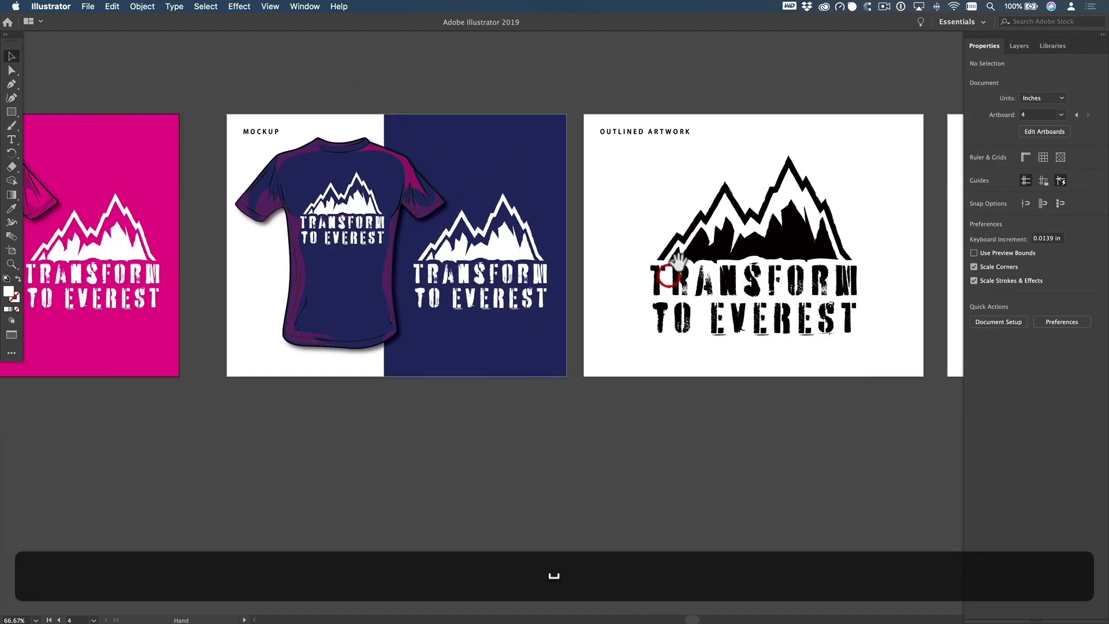
{"action": "left_click_drag", "start_coordinate": [711, 240], "coordinate": [478, 277]}
{"action": "left_click", "coordinate": [487, 282], "text": "super"}
{"action": "left_click_drag", "start_coordinate": [616, 290], "coordinate": [489, 258]}
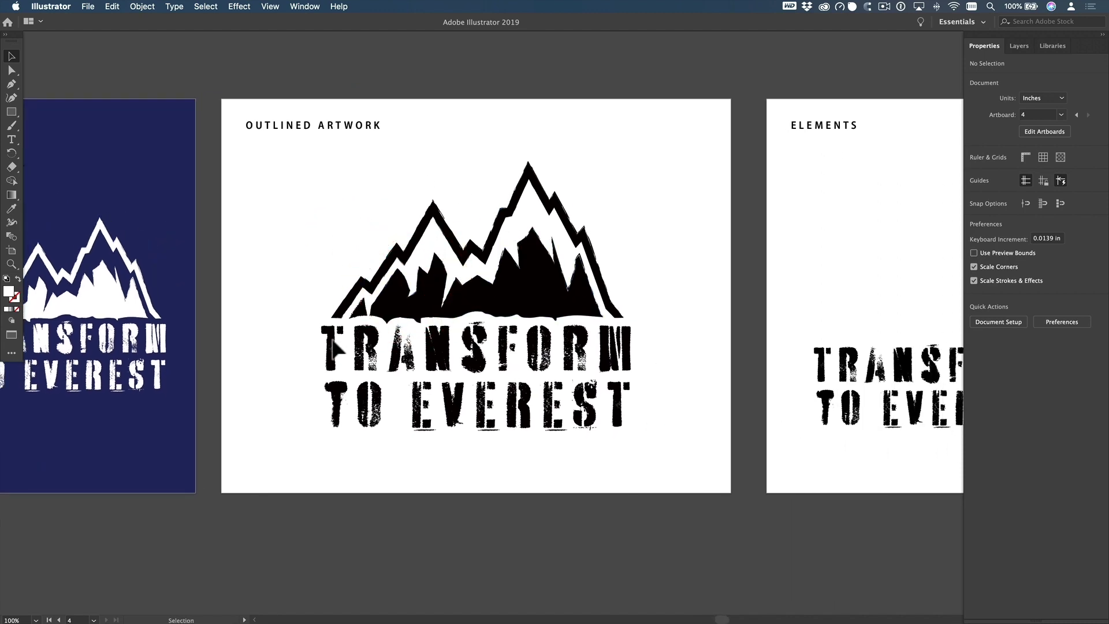
{"action": "left_click", "coordinate": [440, 308]}
{"action": "left_click", "coordinate": [366, 206]}
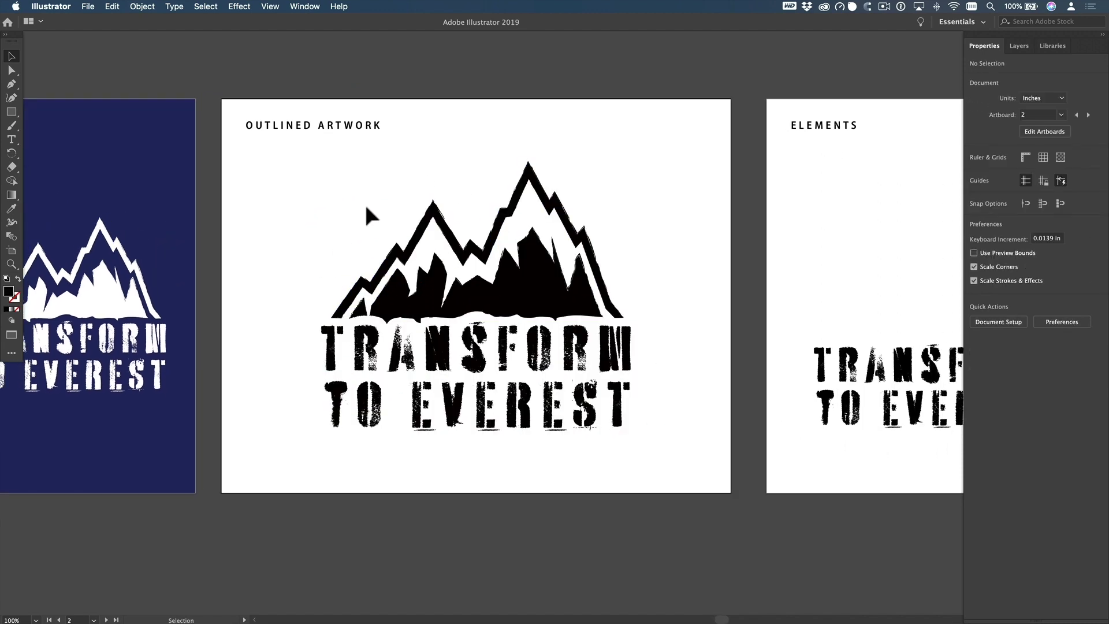
- Examine the mountain group and the Battery Park lettering on the Elements artboard
{"action": "key", "text": "space"}
{"action": "left_click_drag", "start_coordinate": [388, 207], "coordinate": [354, 195]}
{"action": "key", "text": "space"}
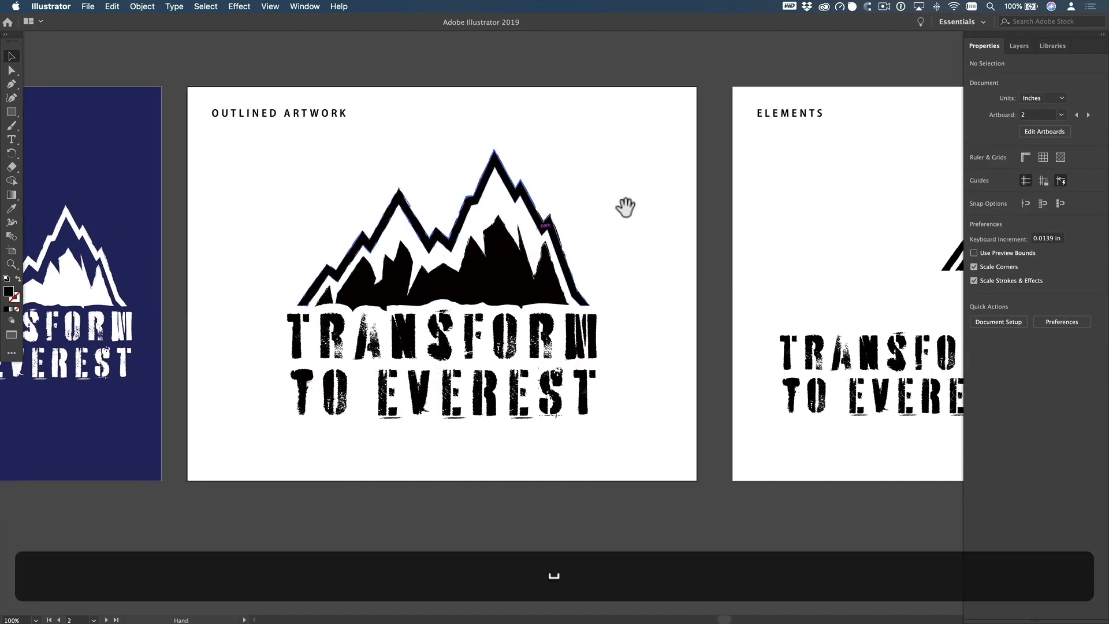
{"action": "left_click_drag", "start_coordinate": [626, 206], "coordinate": [116, 248]}
{"action": "left_click", "coordinate": [473, 282]}
{"action": "left_click", "coordinate": [412, 391]}
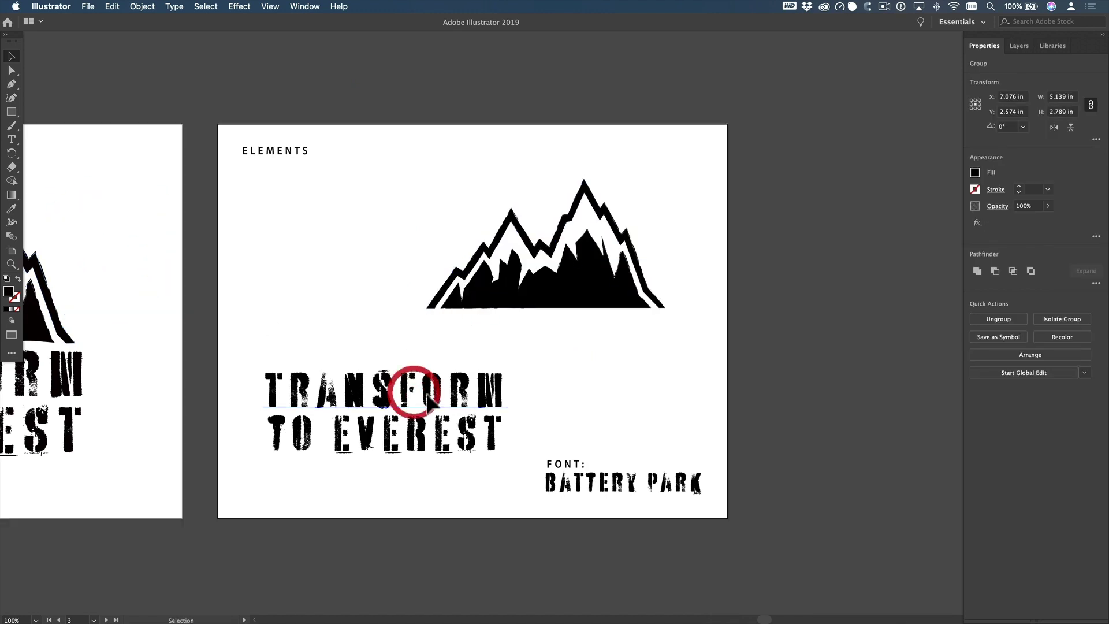
{"action": "left_click", "coordinate": [451, 453]}
{"action": "key", "text": "space"}
{"action": "left_click_drag", "start_coordinate": [444, 440], "coordinate": [473, 389]}
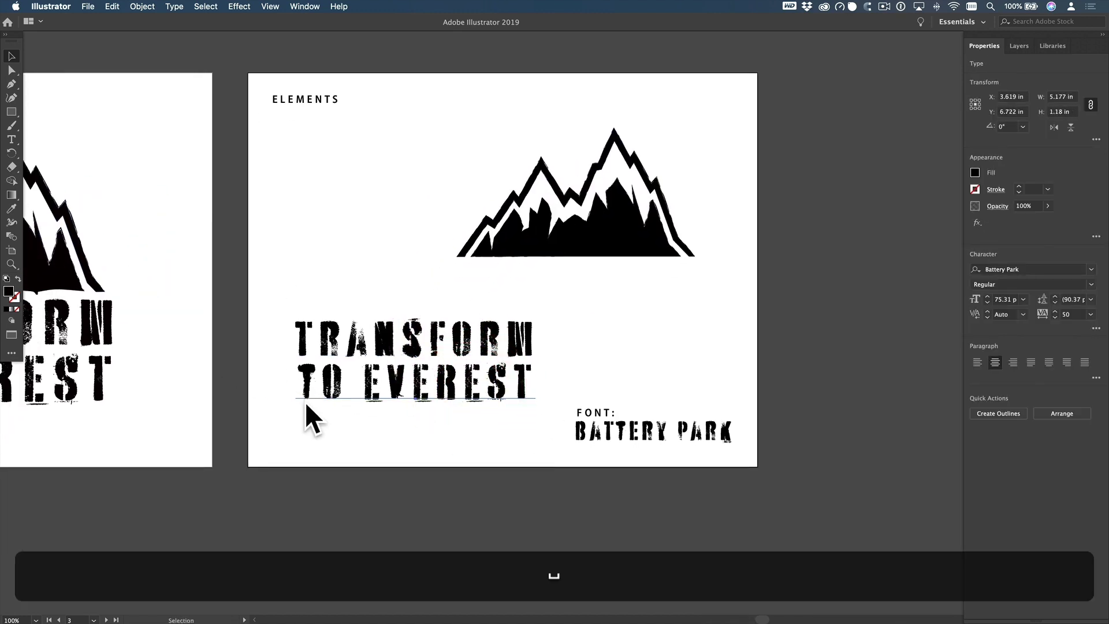
{"action": "left_click", "coordinate": [377, 421]}
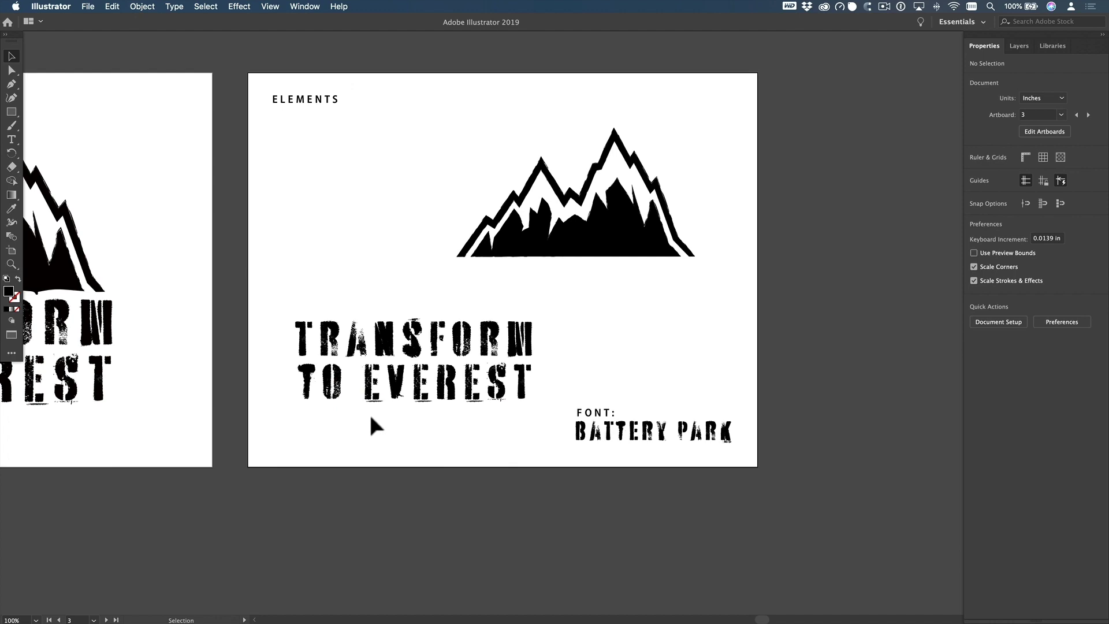
- Review all the artboards together, from the magenta and navy mockups to the outlined artwork and elements
{"action": "key", "text": "space"}
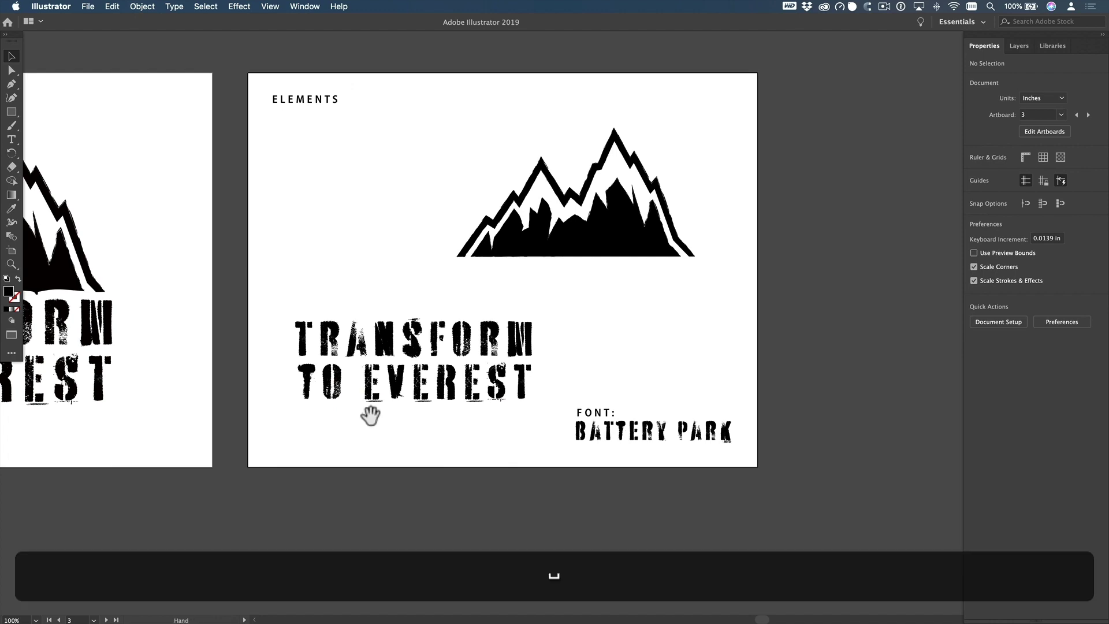
{"action": "left_click", "coordinate": [403, 293], "text": "alt+super"}
{"action": "left_click", "coordinate": [394, 305], "text": "super"}
{"action": "left_click", "coordinate": [387, 308], "text": "alt+super"}
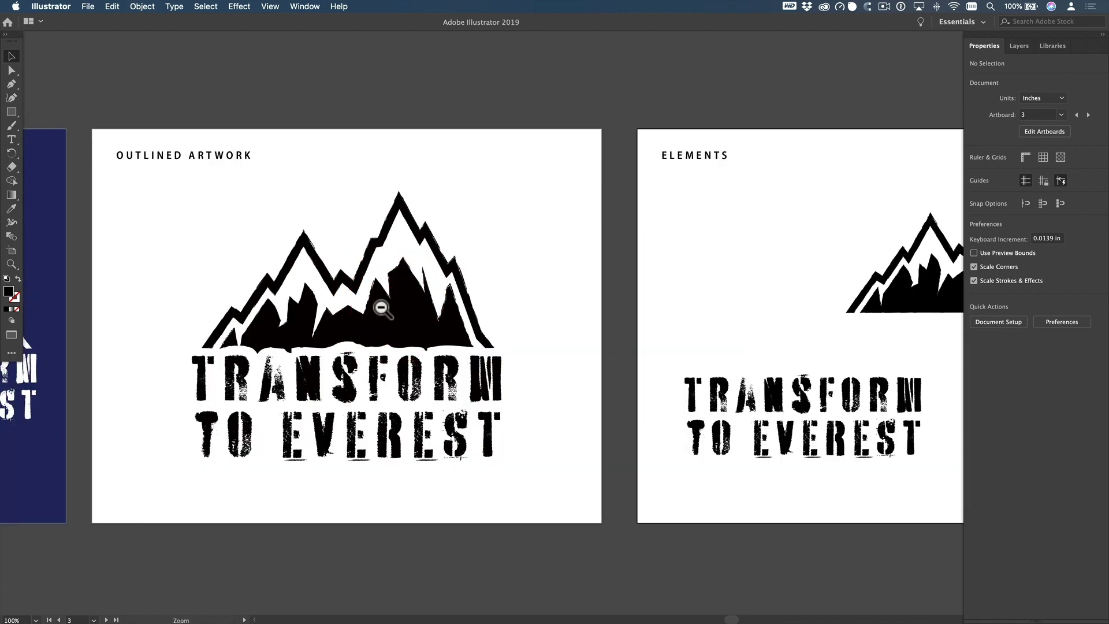
{"action": "left_click", "coordinate": [387, 308], "text": "alt+super"}
{"action": "left_click_drag", "start_coordinate": [400, 312], "coordinate": [408, 287]}
{"action": "left_click", "coordinate": [413, 290], "text": "alt+super"}
{"action": "key", "text": "space"}
{"action": "left_click_drag", "start_coordinate": [524, 311], "coordinate": [445, 305]}
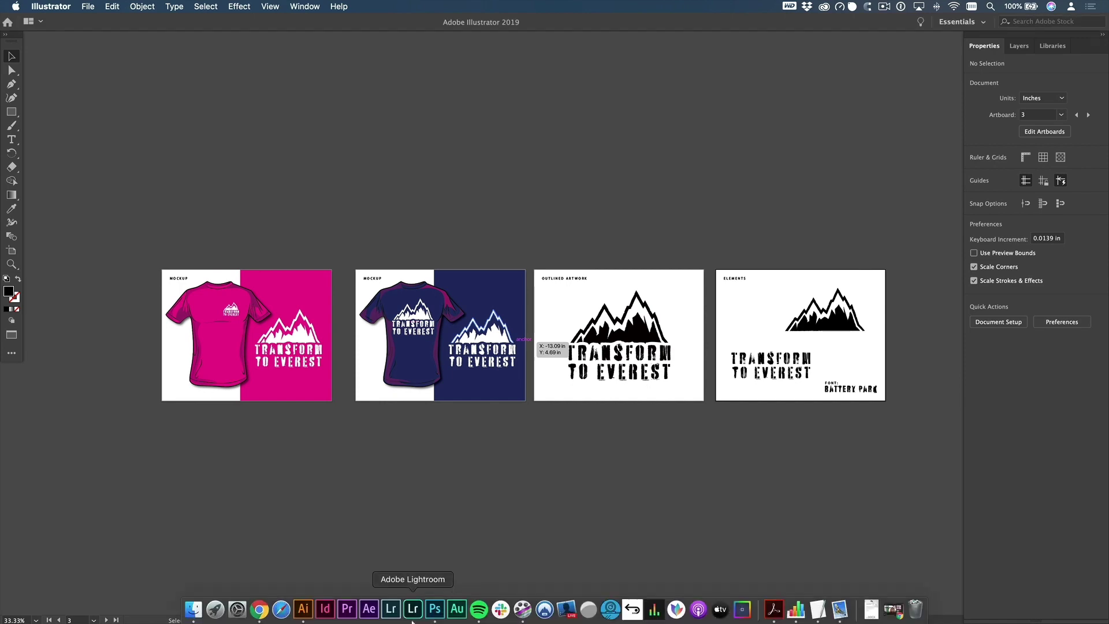
- Switch to Chrome, enlarge its window and look through the Everest collection on Envato Elements
{"action": "left_click", "coordinate": [260, 610]}
{"action": "left_click_drag", "start_coordinate": [523, 144], "coordinate": [461, 80]}
{"action": "left_click_drag", "start_coordinate": [887, 529], "coordinate": [946, 578]}
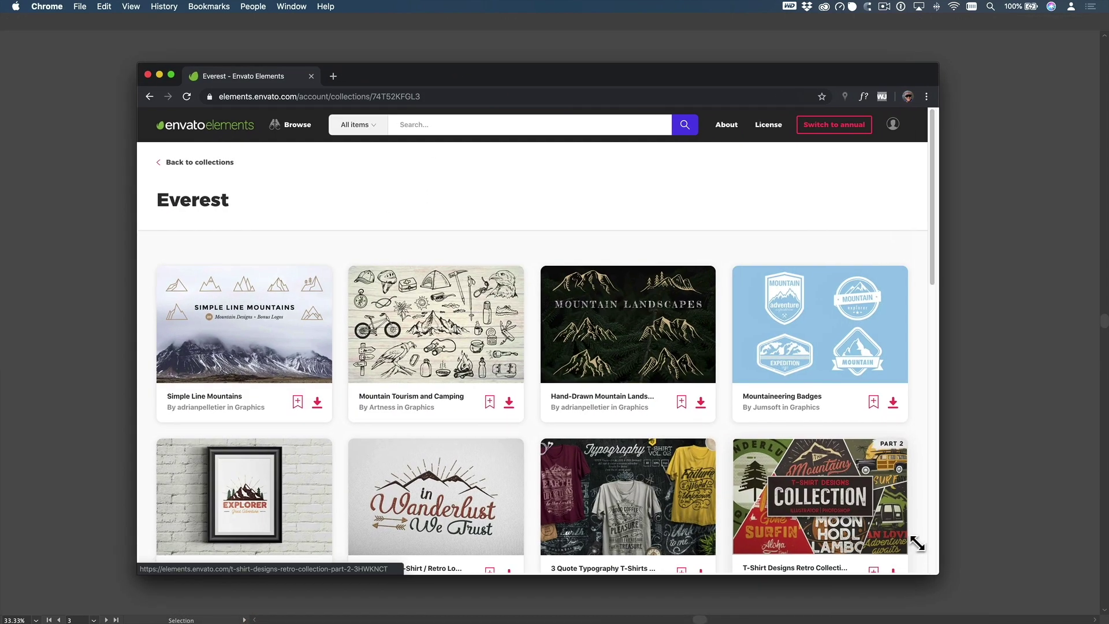
{"action": "scroll", "coordinate": [917, 546], "scroll_direction": "down", "scroll_amount": 3}
{"action": "scroll", "coordinate": [911, 530], "scroll_direction": "down", "scroll_amount": 1}
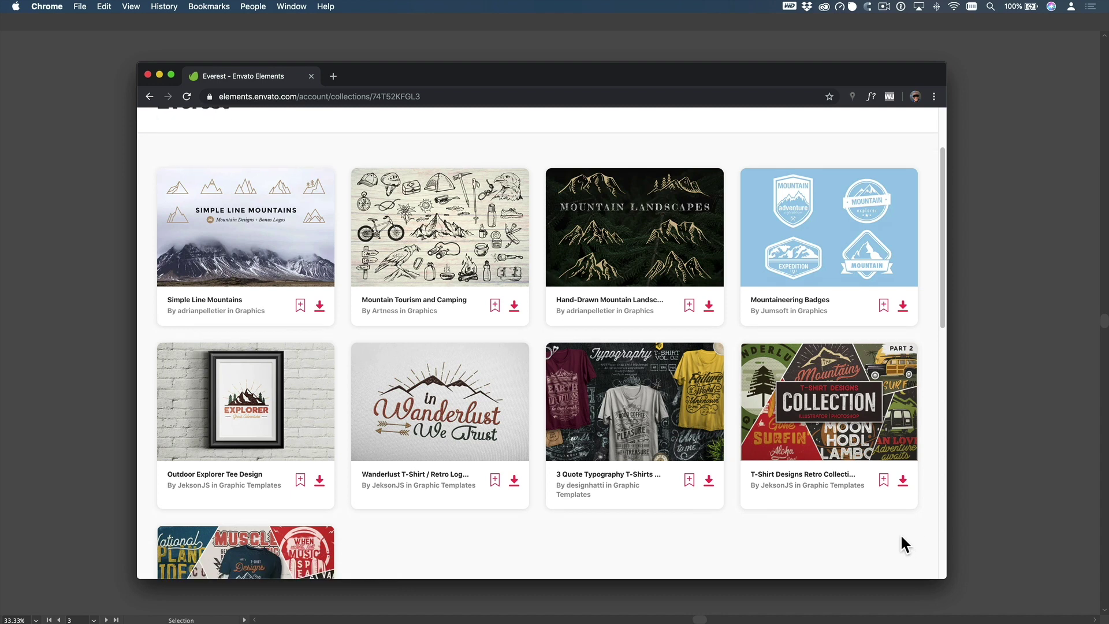
- Return to Illustrator and inspect the large white mountain logo beside the magenta shirt up close
{"action": "left_click", "coordinate": [104, 366]}
{"action": "key", "text": "space"}
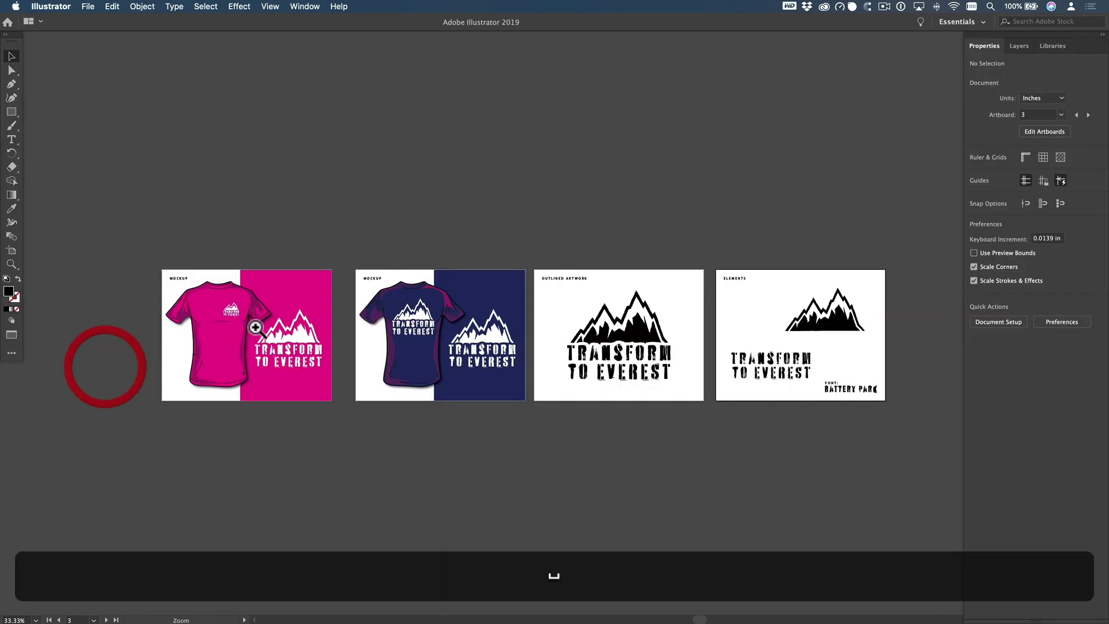
{"action": "left_click", "coordinate": [268, 333], "text": "super"}
{"action": "left_click", "coordinate": [606, 330], "text": "super"}
{"action": "left_click", "coordinate": [606, 330], "text": "super"}
{"action": "left_click", "coordinate": [428, 341], "text": "super"}
{"action": "left_click_drag", "start_coordinate": [443, 386], "coordinate": [367, 384]}
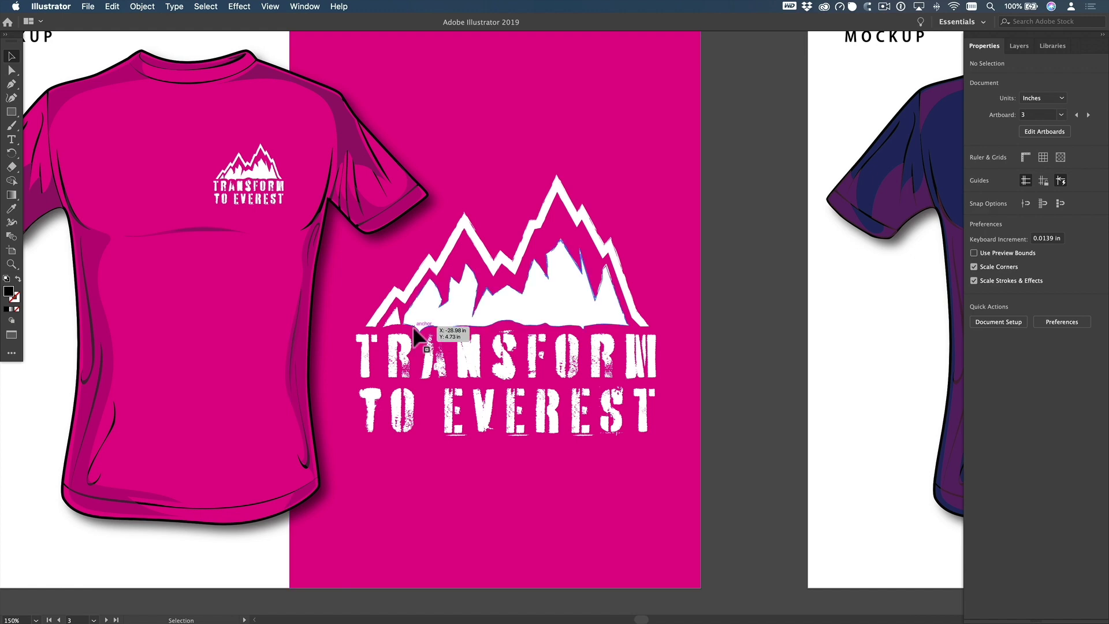
- Draw a jagged ridge of black-filled mountain peaks with the Pen tool on the empty canvas below the magenta mockup
{"action": "key", "text": "p"}
{"action": "scroll", "coordinate": [440, 441], "scroll_direction": "down", "scroll_amount": 5}
{"action": "left_click", "coordinate": [330, 404]}
{"action": "left_click", "coordinate": [352, 429]}
{"action": "left_click", "coordinate": [401, 335]}
{"action": "left_click", "coordinate": [431, 435]}
{"action": "left_click", "coordinate": [444, 404]}
{"action": "left_click_drag", "start_coordinate": [453, 432], "coordinate": [461, 420]}
{"action": "left_click", "coordinate": [472, 374]}
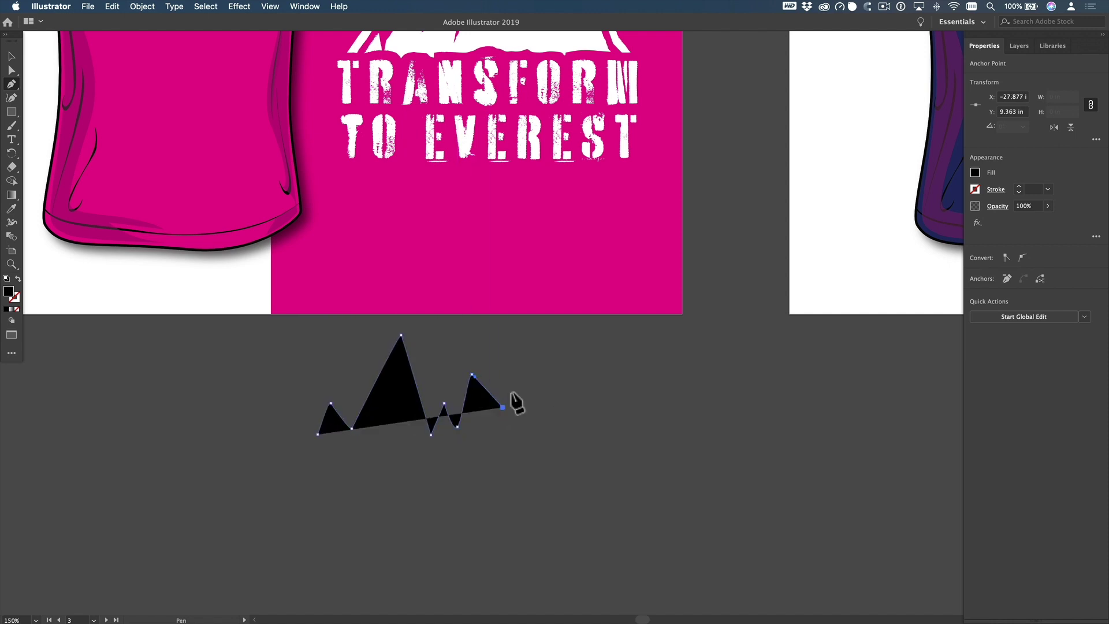
{"action": "left_click", "coordinate": [503, 407]}
{"action": "left_click", "coordinate": [519, 363]}
{"action": "left_click", "coordinate": [539, 340]}
{"action": "left_click", "coordinate": [570, 385]}
- Complete the mountain silhouette with a sloping side and rough base, closing the path at its starting point, and deselect it
{"action": "left_click_drag", "start_coordinate": [587, 462], "coordinate": [592, 473]}
{"action": "left_click", "coordinate": [511, 518]}
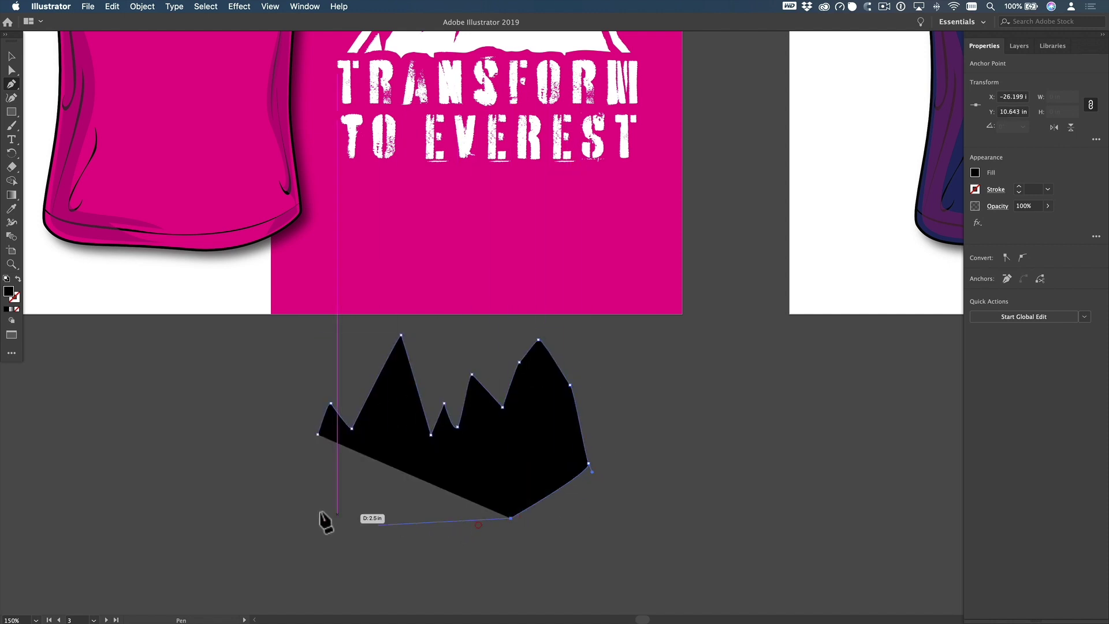
{"action": "left_click", "coordinate": [307, 511]}
{"action": "left_click", "coordinate": [285, 478]}
{"action": "left_click", "coordinate": [318, 434]}
{"action": "key", "text": "super"}
{"action": "left_click", "coordinate": [280, 420], "text": "super"}
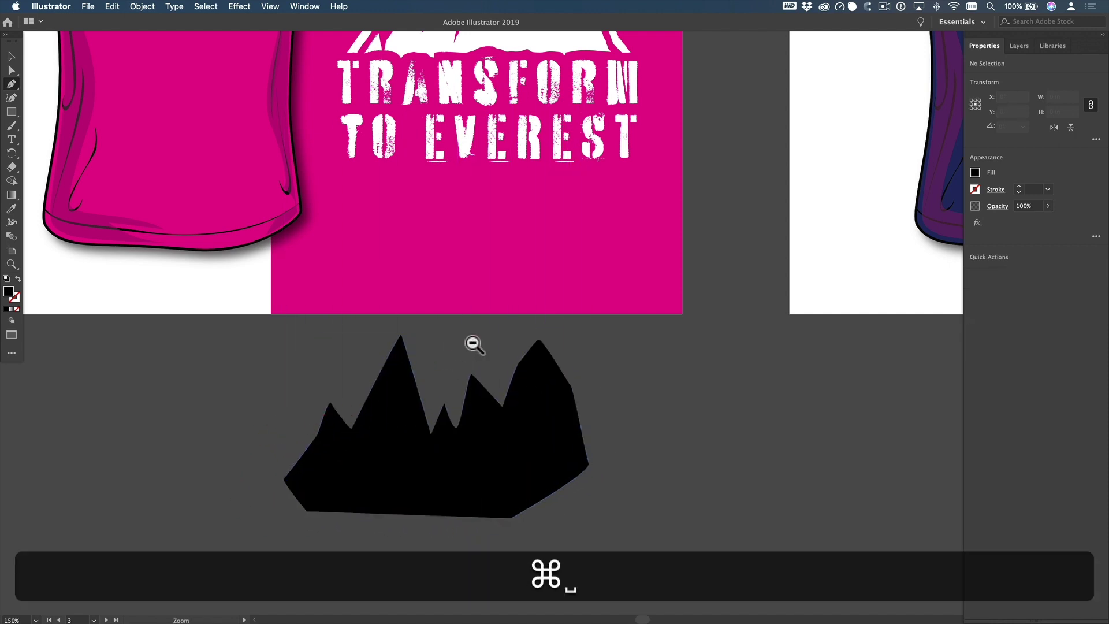
{"action": "left_click", "coordinate": [444, 362], "text": "alt+super"}
{"action": "left_click", "coordinate": [511, 327], "text": "alt+super"}
{"action": "left_click_drag", "start_coordinate": [502, 323], "coordinate": [399, 448]}
{"action": "key", "text": "v"}
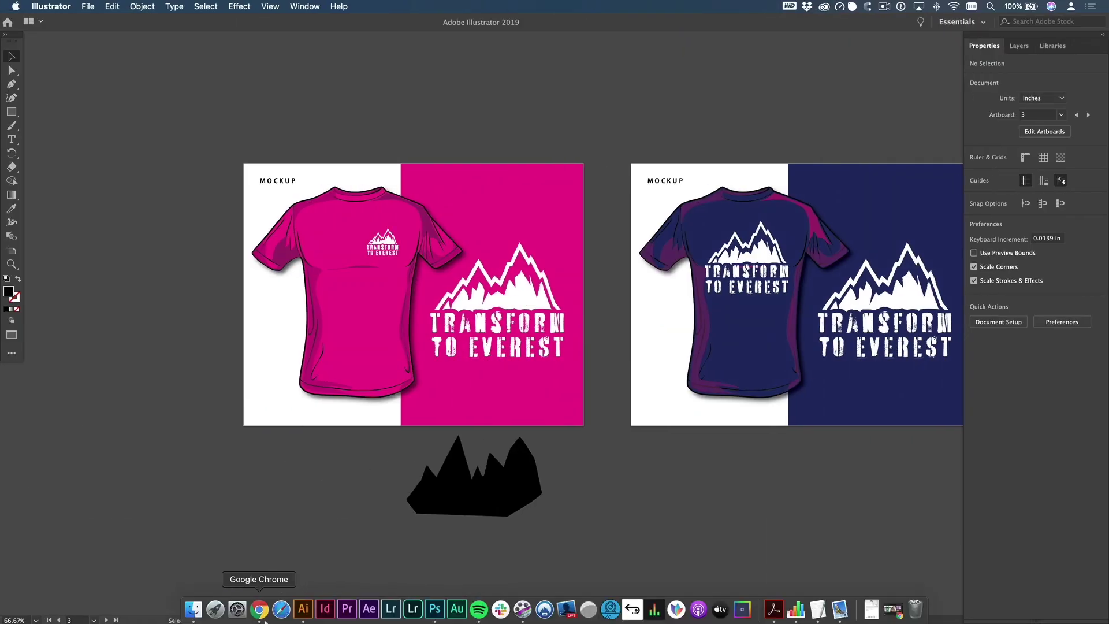
- Switch to Chrome and review the mountain graphics and T-shirt templates saved in the Everest collection
{"action": "left_click", "coordinate": [260, 610]}
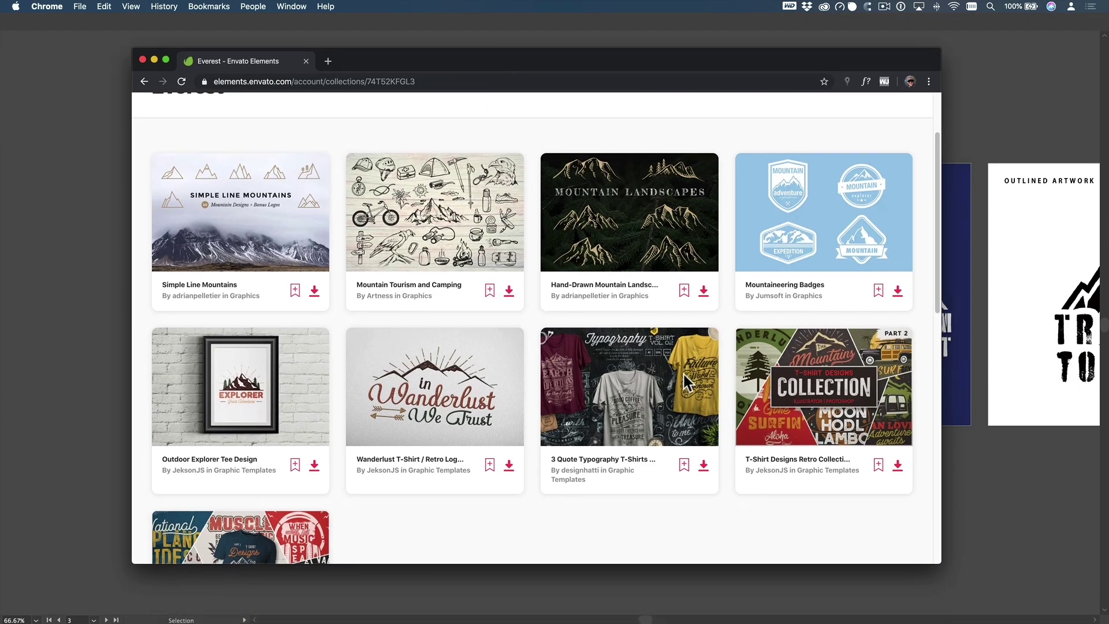
{"action": "left_click", "coordinate": [937, 576]}
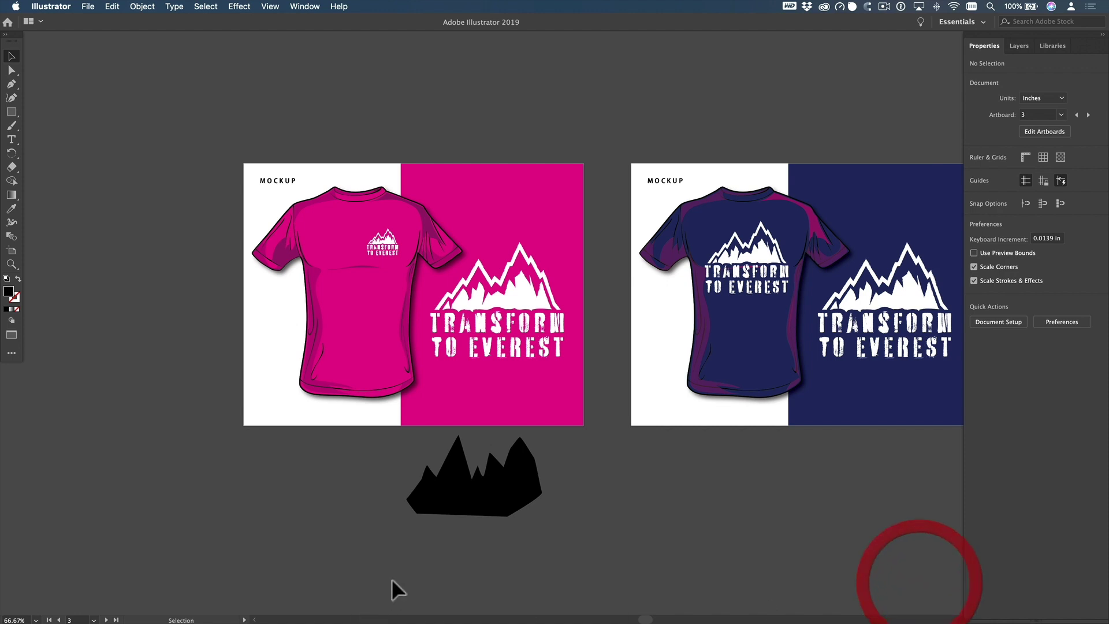
{"action": "key", "text": "ctrl+Right"}
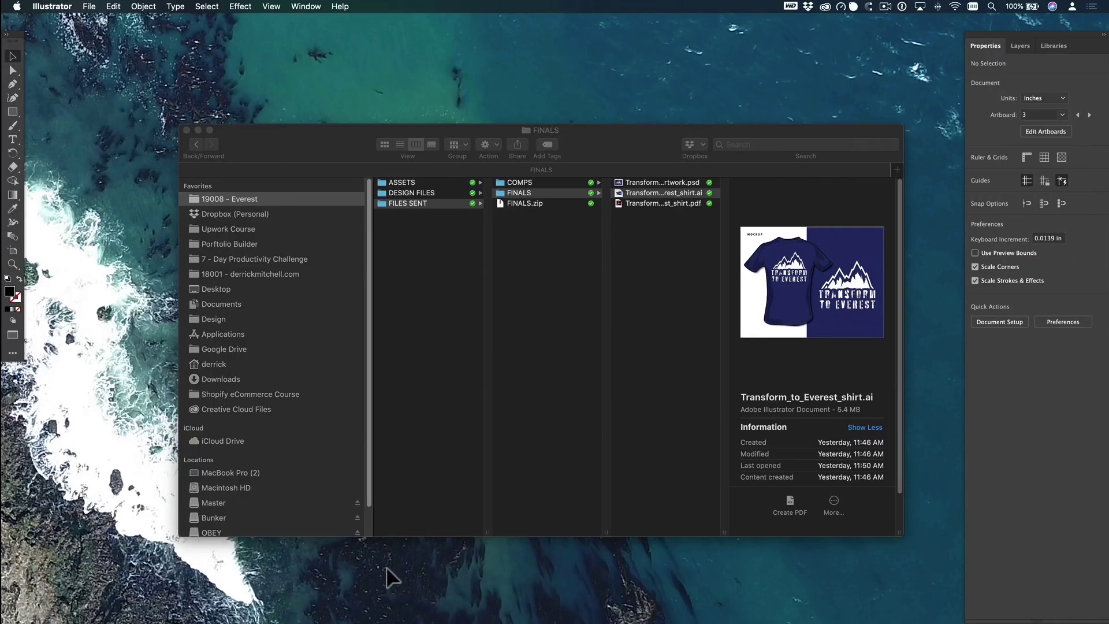
{"action": "key", "text": "ctrl+Left"}
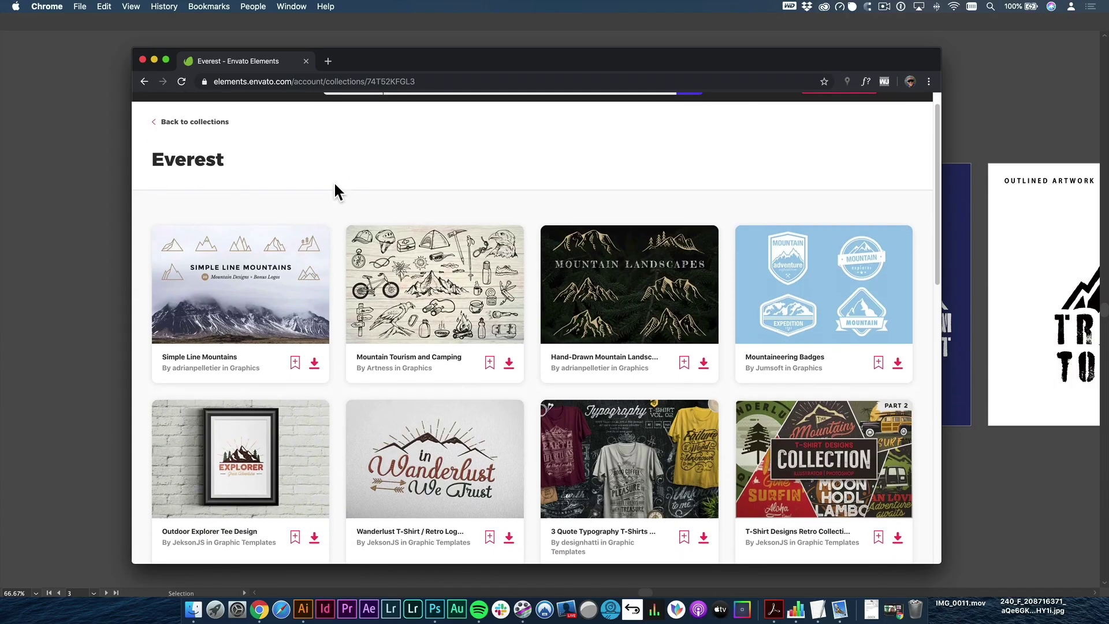
{"action": "scroll", "coordinate": [322, 236], "scroll_direction": "down", "scroll_amount": 5}
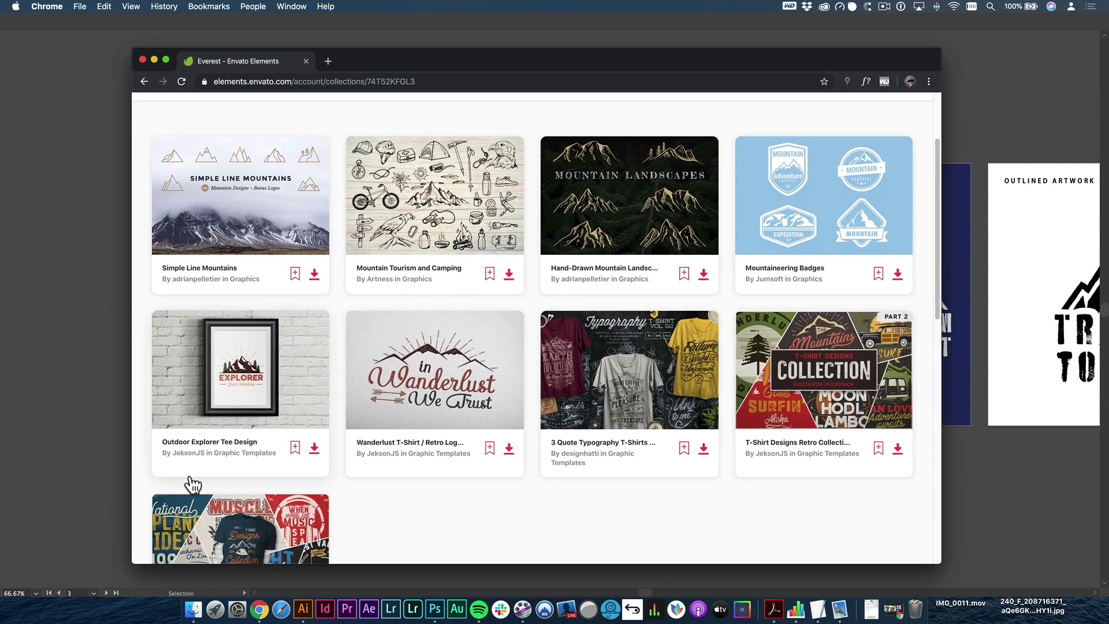
{"action": "scroll", "coordinate": [334, 470], "scroll_direction": "down", "scroll_amount": 1}
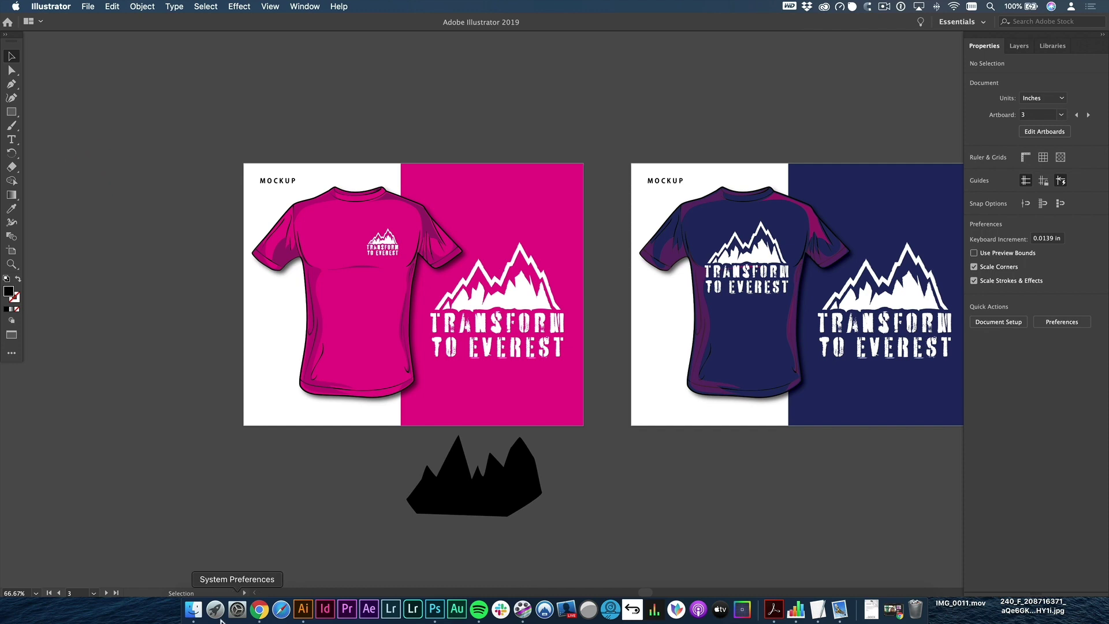
- Switch to Finder and open Everest-shirt-comps.ai from the AI folder inside DESIGN FILES of the 19008 - Everest project
{"action": "left_click", "coordinate": [194, 609]}
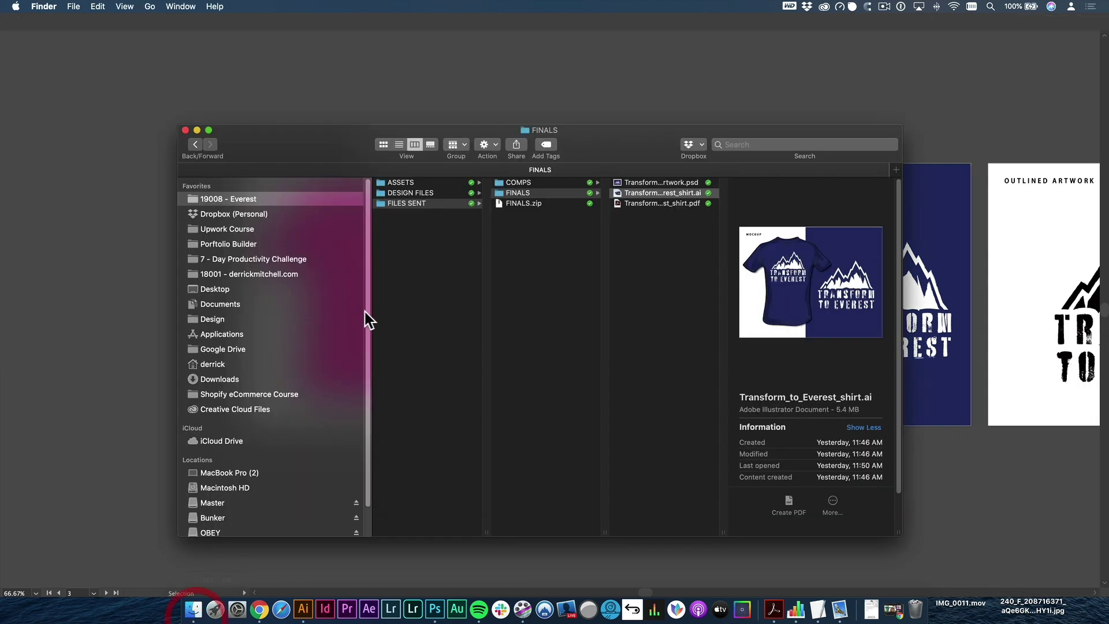
{"action": "left_click", "coordinate": [310, 201]}
{"action": "left_click", "coordinate": [453, 195]}
{"action": "left_click", "coordinate": [525, 184]}
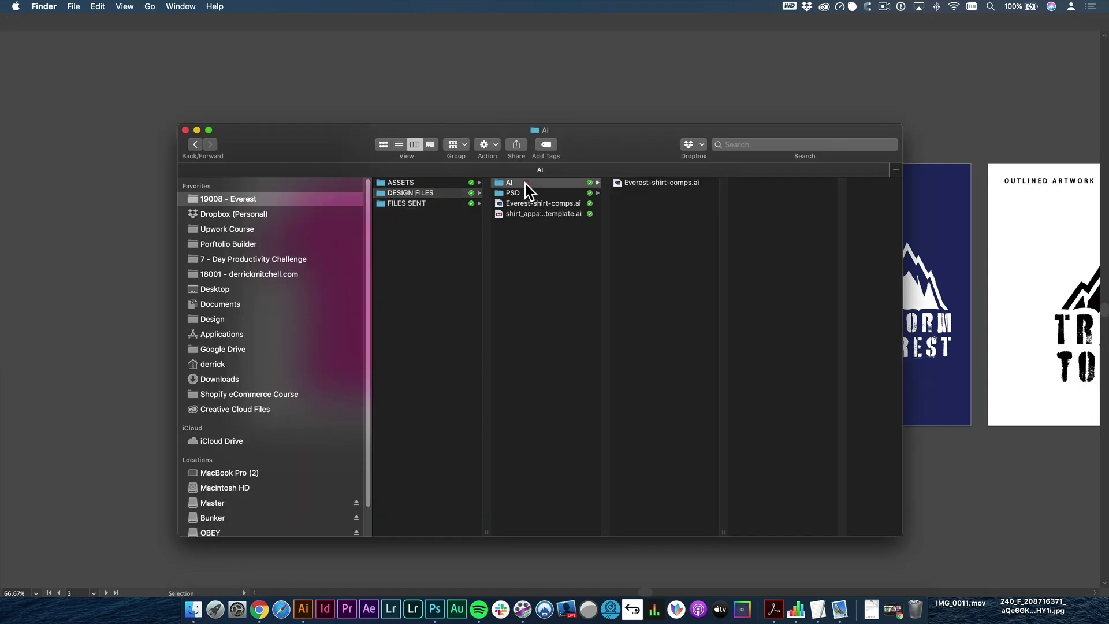
{"action": "double_click", "coordinate": [650, 184]}
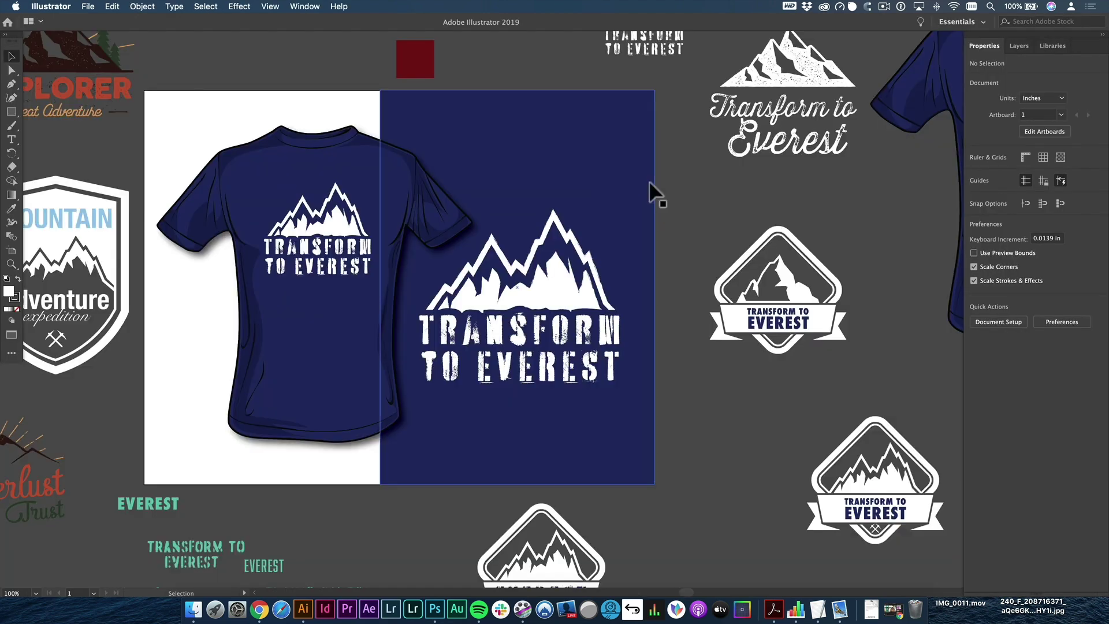
- Survey the whole comps canvas with its logo concepts, badges and navy shirt mockups
{"action": "left_click_drag", "start_coordinate": [641, 189], "coordinate": [573, 325]}
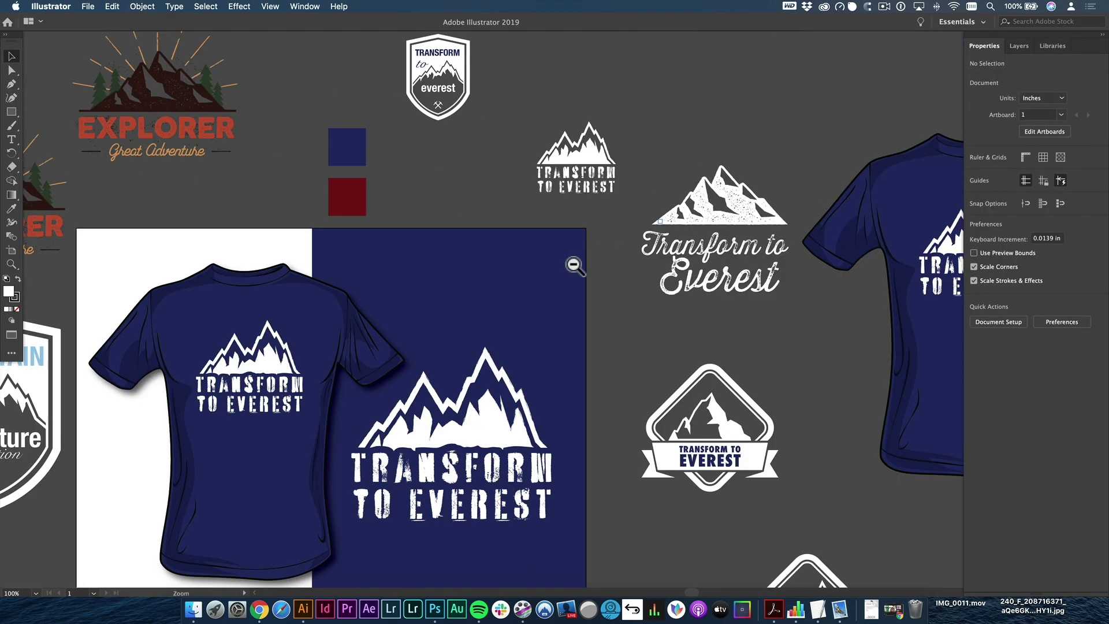
{"action": "left_click", "coordinate": [548, 281], "text": "alt+super"}
{"action": "left_click", "coordinate": [548, 283], "text": "alt+super"}
{"action": "left_click", "coordinate": [508, 345], "text": "alt+super"}
{"action": "left_click_drag", "start_coordinate": [538, 376], "coordinate": [476, 342]}
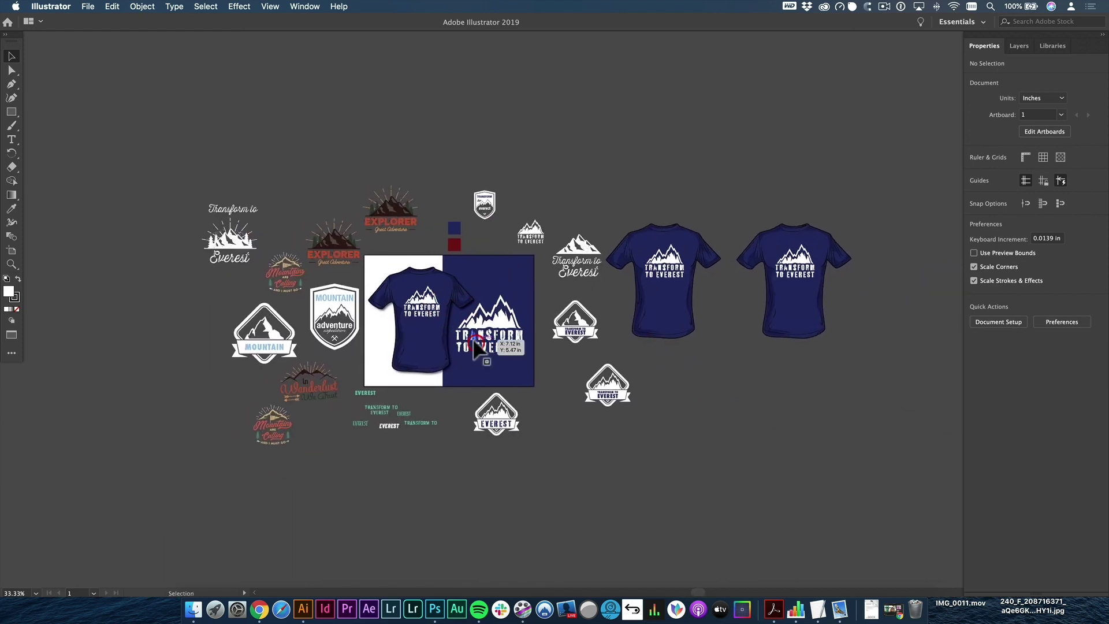
{"action": "key", "text": "space"}
{"action": "left_click", "coordinate": [531, 349], "text": "alt"}
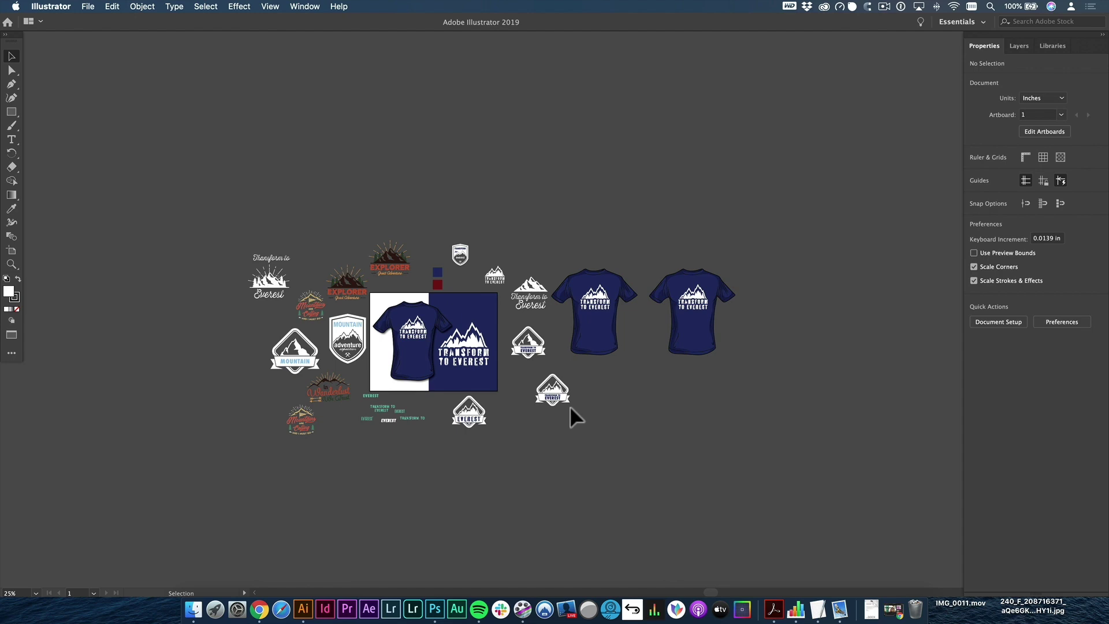
- Examine the Explorer, Mountains Are Calling and script Everest graphics around the navy mockup
{"action": "left_click", "coordinate": [294, 348], "text": "super"}
{"action": "left_click", "coordinate": [293, 348], "text": "super"}
{"action": "left_click_drag", "start_coordinate": [647, 284], "coordinate": [220, 397]}
{"action": "left_click_drag", "start_coordinate": [497, 417], "coordinate": [433, 388]}
{"action": "left_click", "coordinate": [407, 238]}
{"action": "left_click", "coordinate": [481, 167]}
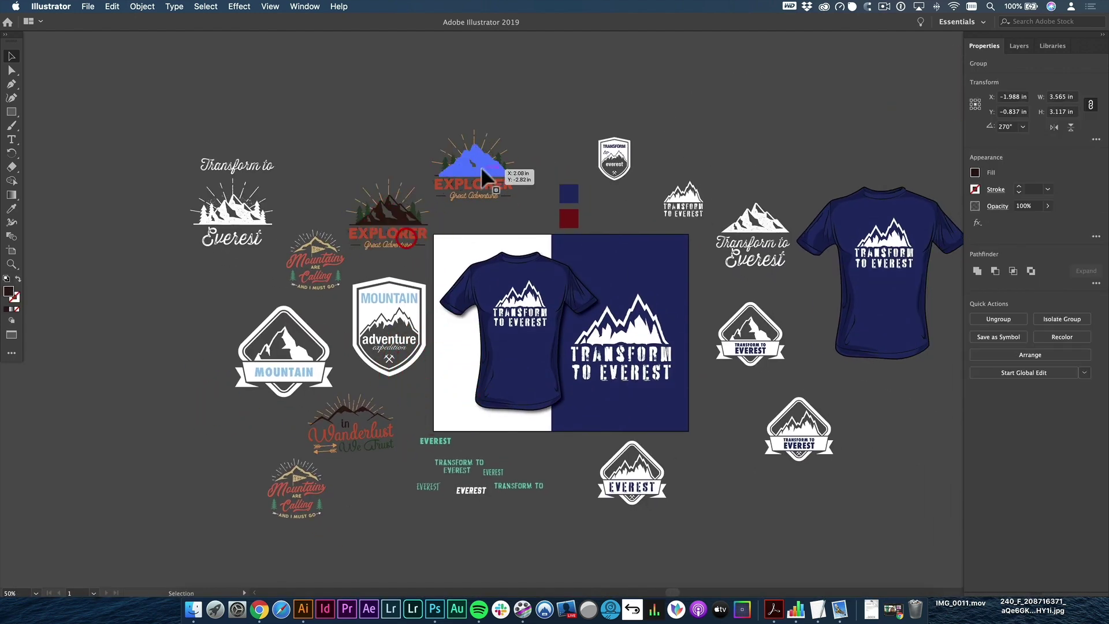
{"action": "left_click", "coordinate": [332, 262], "text": "super"}
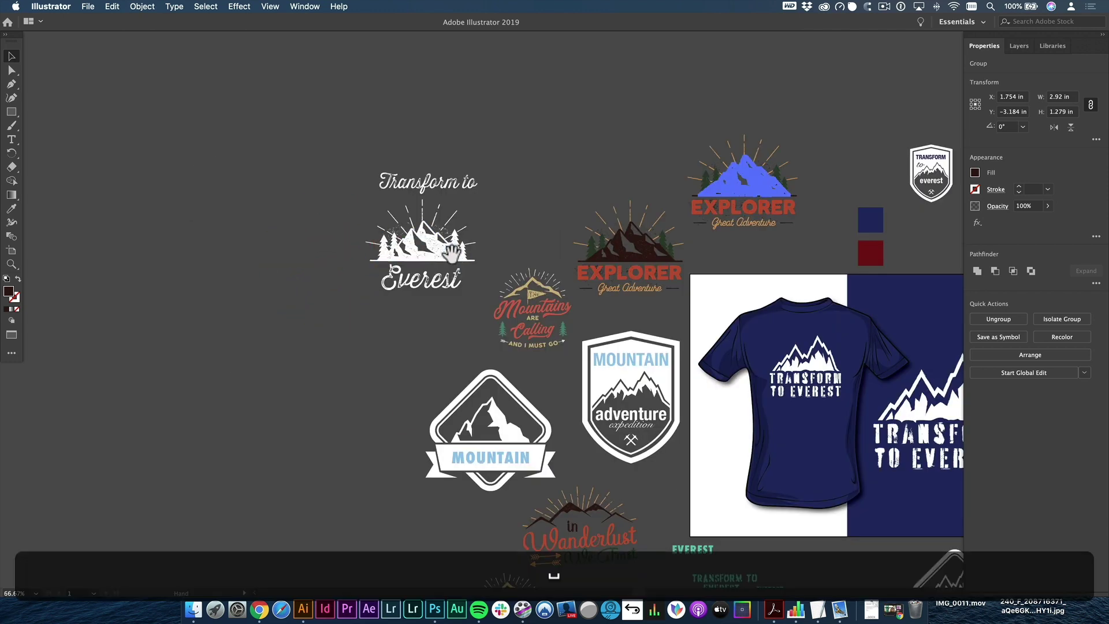
{"action": "left_click", "coordinate": [454, 255], "text": "super"}
{"action": "left_click_drag", "start_coordinate": [545, 282], "coordinate": [505, 260]}
{"action": "left_click_drag", "start_coordinate": [634, 307], "coordinate": [487, 193]}
{"action": "left_click_drag", "start_coordinate": [562, 289], "coordinate": [467, 206]}
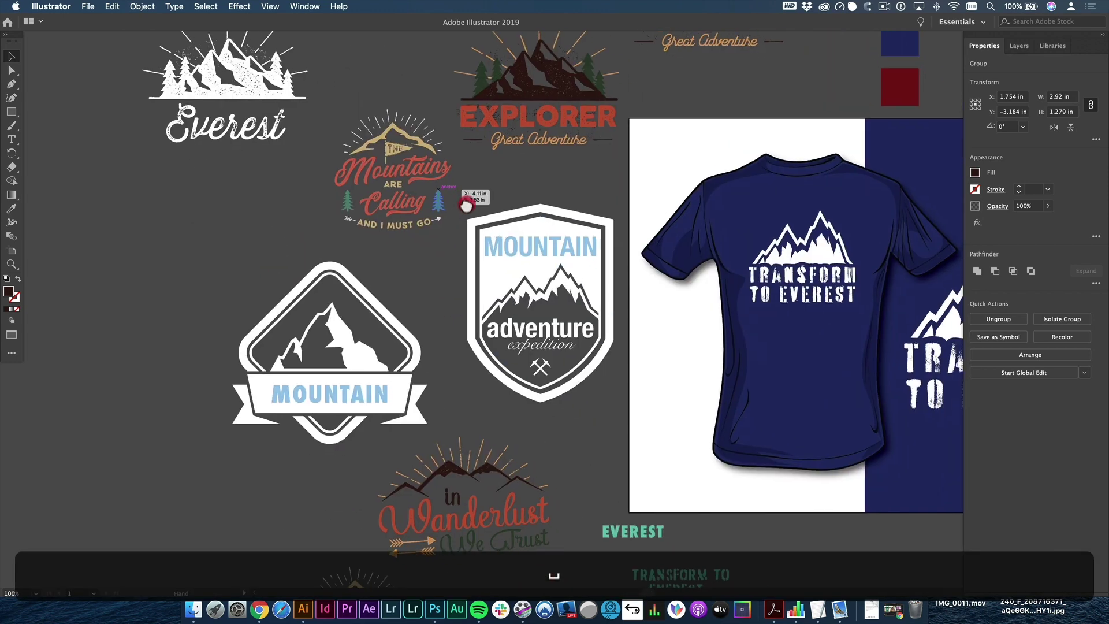
- Examine the Mountain Adventure shield, the Wanderlust graphic, the Everest font trials and the Transform to Everest badges
{"action": "left_click", "coordinate": [526, 290]}
{"action": "left_click_drag", "start_coordinate": [555, 309], "coordinate": [457, 298]}
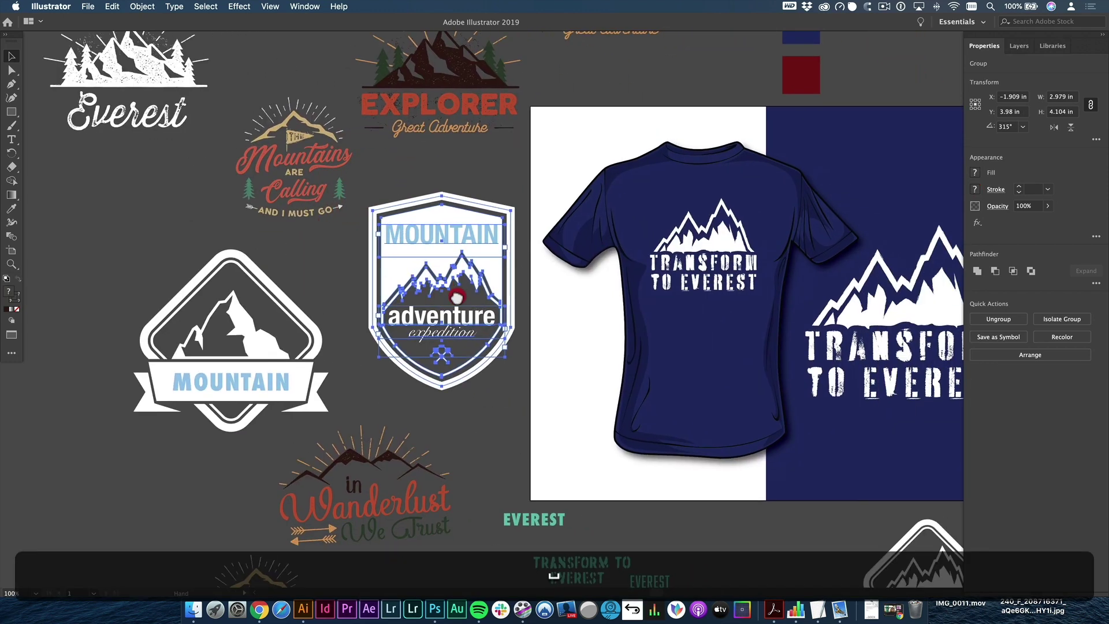
{"action": "left_click_drag", "start_coordinate": [440, 368], "coordinate": [407, 355]}
{"action": "left_click_drag", "start_coordinate": [290, 363], "coordinate": [294, 230]}
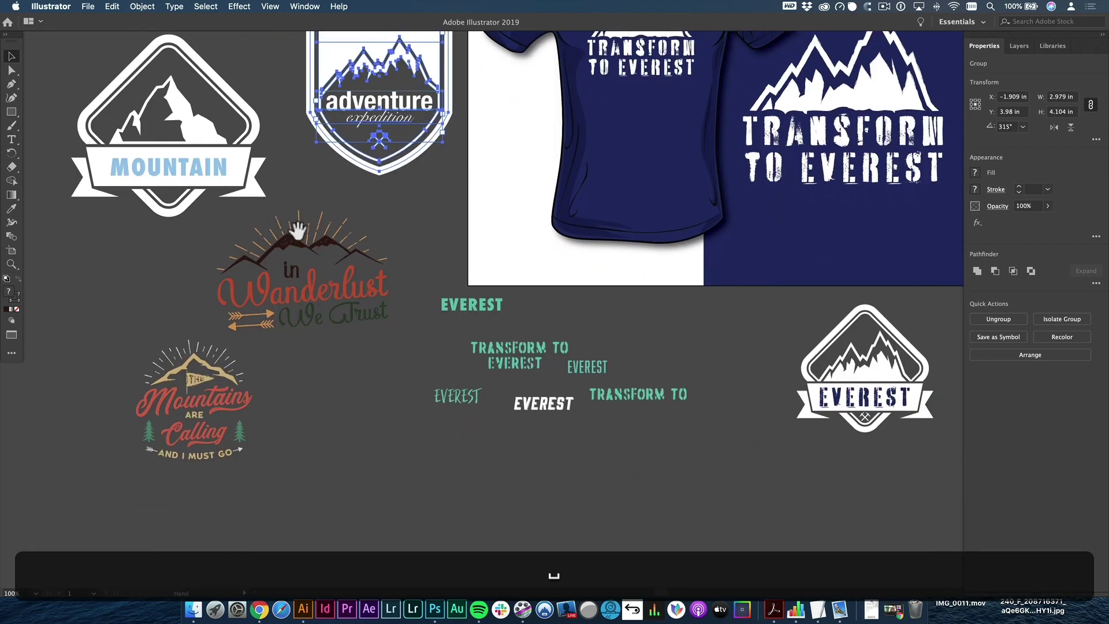
{"action": "left_click_drag", "start_coordinate": [463, 141], "coordinate": [292, 306]}
{"action": "left_click_drag", "start_coordinate": [585, 240], "coordinate": [394, 431]}
{"action": "left_click_drag", "start_coordinate": [576, 458], "coordinate": [555, 309]}
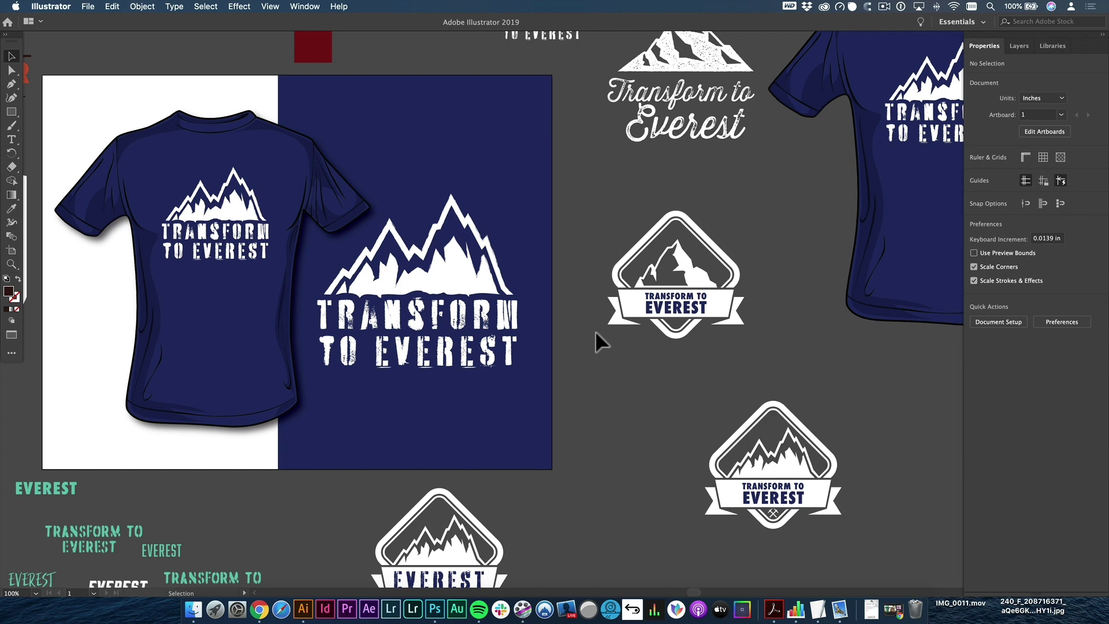
- Compare the mountain in the navy shirt's logo with the peaks in the Mountain Adventure shield up close
{"action": "key", "text": "space"}
{"action": "left_click", "coordinate": [433, 302], "text": "super"}
{"action": "left_click", "coordinate": [448, 245], "text": "super"}
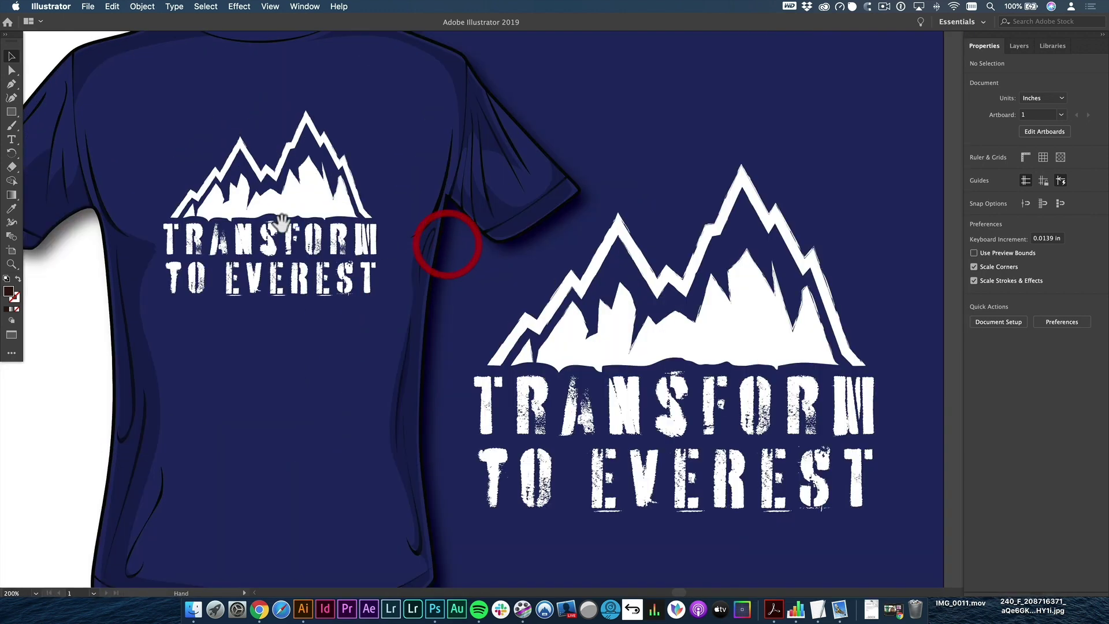
{"action": "left_click_drag", "start_coordinate": [283, 226], "coordinate": [786, 208]}
{"action": "left_click_drag", "start_coordinate": [393, 259], "coordinate": [707, 296]}
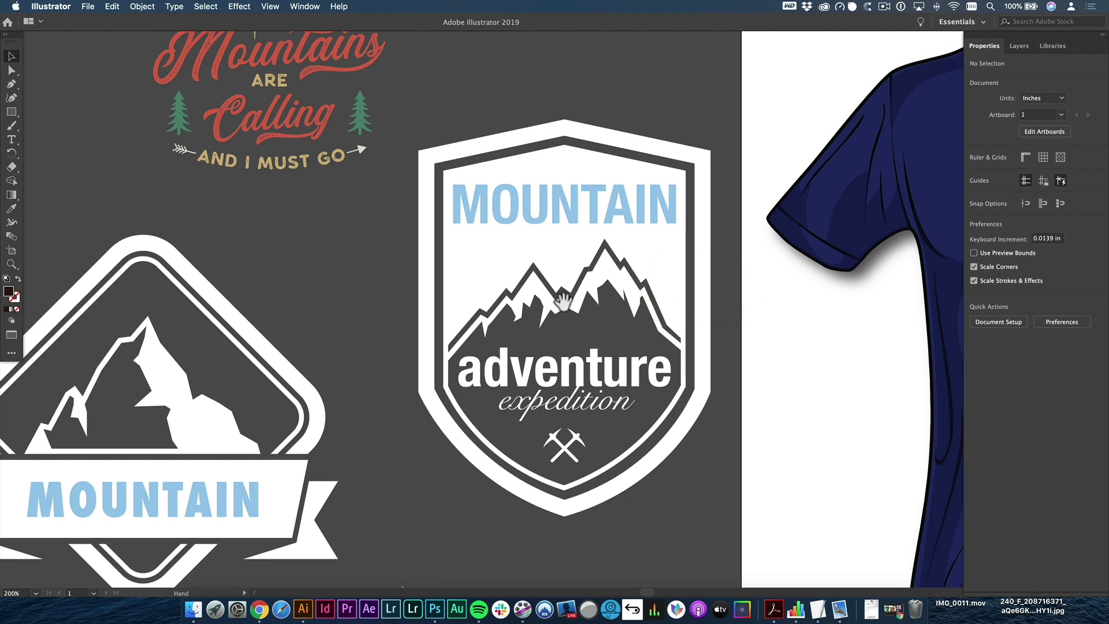
- Examine the peak edges in the Mountain Adventure shield and the brushed mountain edges in the navy shirt's logo at high magnification
{"action": "left_click", "coordinate": [537, 309], "text": "super"}
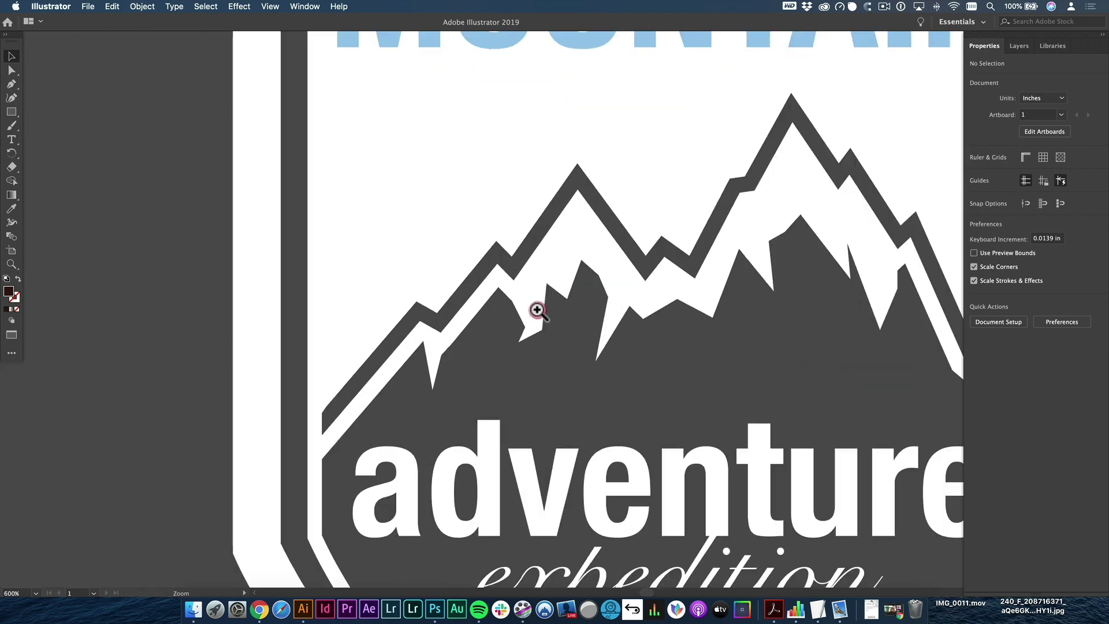
{"action": "key", "text": "space"}
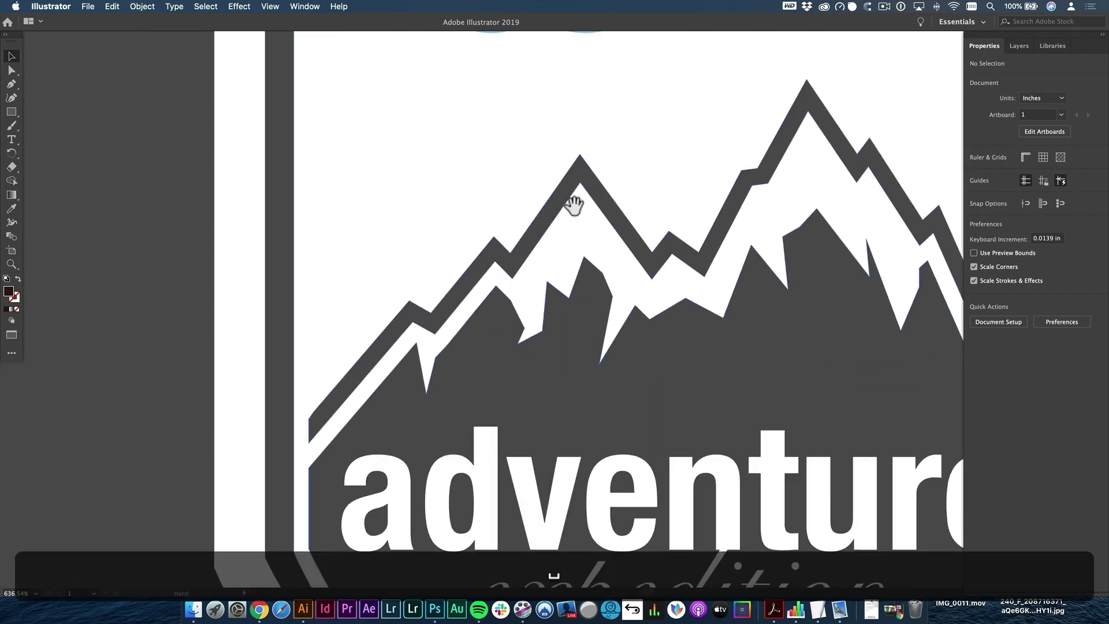
{"action": "left_click", "coordinate": [589, 237], "text": "alt+super"}
{"action": "left_click", "coordinate": [590, 237], "text": "alt+super"}
{"action": "left_click", "coordinate": [590, 237], "text": "alt+super"}
{"action": "left_click", "coordinate": [590, 237], "text": "alt+super"}
{"action": "left_click_drag", "start_coordinate": [639, 389], "coordinate": [314, 315]}
{"action": "left_click", "coordinate": [431, 241], "text": "super"}
{"action": "left_click", "coordinate": [495, 230], "text": "super"}
{"action": "left_click", "coordinate": [496, 230], "text": "super"}
{"action": "left_click", "coordinate": [500, 289], "text": "super"}
{"action": "left_click_drag", "start_coordinate": [500, 292], "coordinate": [453, 232]}
{"action": "left_click", "coordinate": [443, 195], "text": "super"}
{"action": "left_click", "coordinate": [442, 198], "text": "super"}
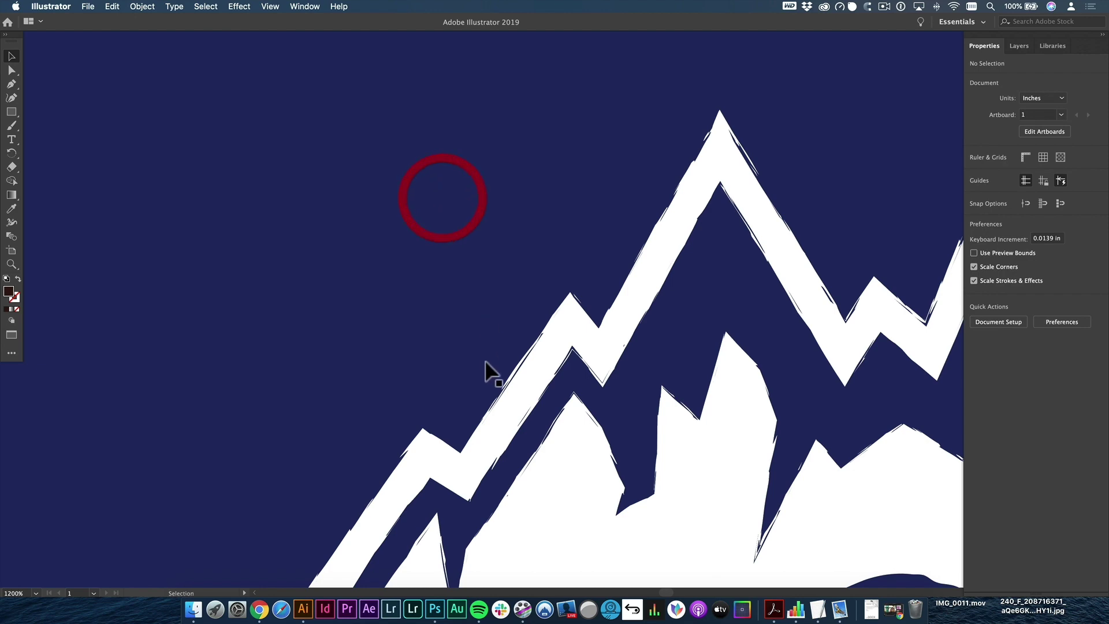
{"action": "key", "text": "space"}
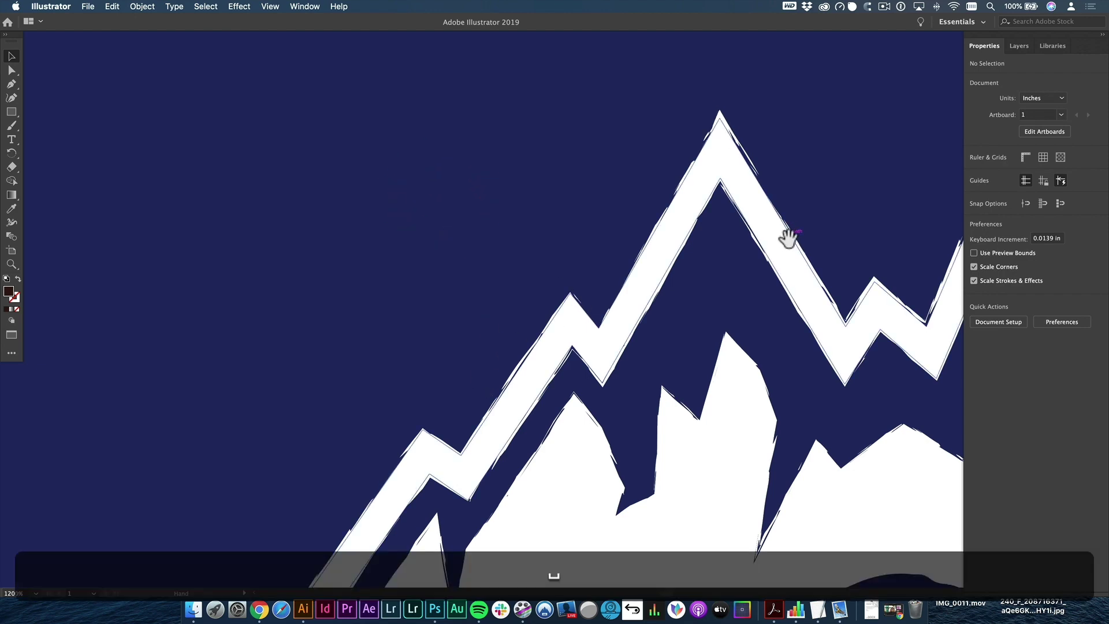
- Review the full Transform to Everest logo on the navy shirt and the comps surrounding the artboard
{"action": "left_click", "coordinate": [742, 225], "text": "alt+super"}
{"action": "left_click", "coordinate": [733, 267], "text": "alt+super"}
{"action": "left_click", "coordinate": [636, 417], "text": "alt+super"}
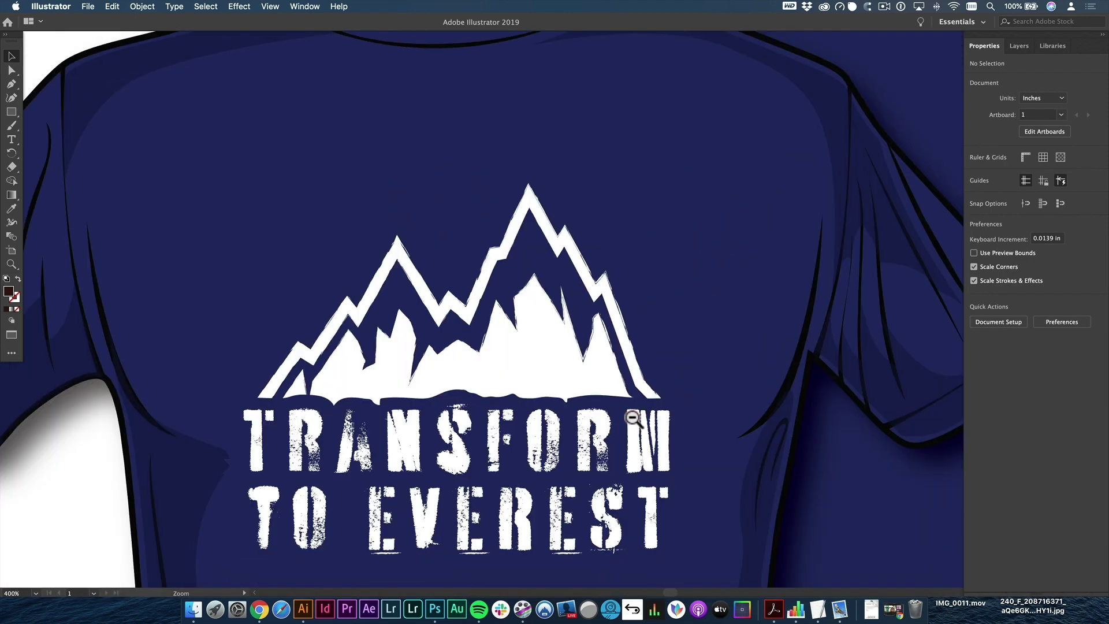
{"action": "left_click", "coordinate": [637, 414], "text": "alt+super"}
{"action": "left_click_drag", "start_coordinate": [890, 546], "coordinate": [512, 295]}
{"action": "left_click", "coordinate": [512, 295], "text": "alt+super"}
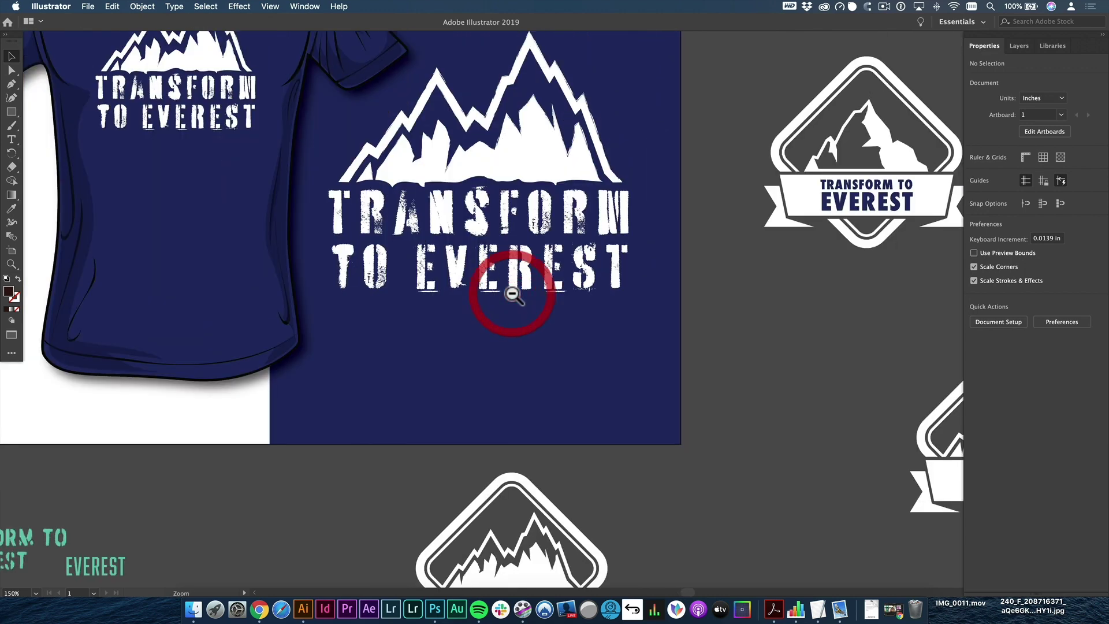
{"action": "left_click", "coordinate": [516, 282], "text": "alt+super"}
{"action": "left_click", "coordinate": [517, 282], "text": "alt+super"}
{"action": "left_click_drag", "start_coordinate": [611, 326], "coordinate": [179, 353]}
{"action": "left_click_drag", "start_coordinate": [409, 384], "coordinate": [885, 314]}
{"action": "left_click_drag", "start_coordinate": [459, 250], "coordinate": [365, 435]}
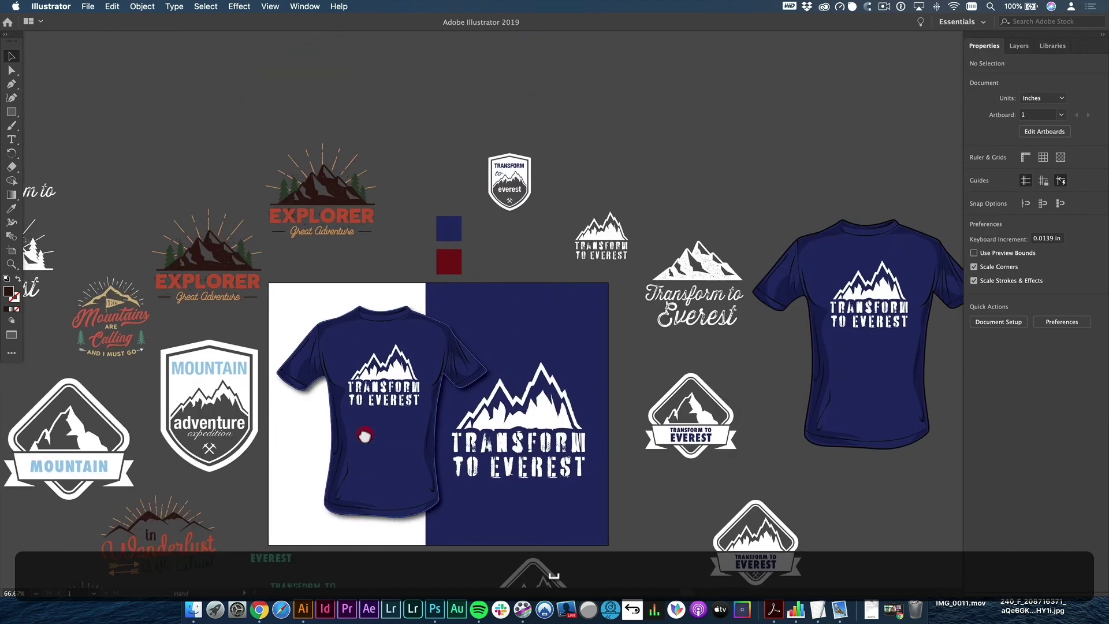
- Duplicate the small white Transform to Everest logo above the artboard into the empty canvas area up and to its right
{"action": "left_click", "coordinate": [594, 224], "text": "super"}
{"action": "left_click", "coordinate": [567, 322], "text": "super"}
{"action": "left_click", "coordinate": [564, 320], "text": "super"}
{"action": "left_click", "coordinate": [564, 320], "text": "super"}
{"action": "left_click", "coordinate": [563, 320], "text": "super"}
{"action": "left_click", "coordinate": [564, 320], "text": "alt+super"}
{"action": "left_click", "coordinate": [569, 317], "text": "alt+super"}
{"action": "left_click", "coordinate": [526, 289]}
{"action": "left_click_drag", "start_coordinate": [525, 281], "coordinate": [754, 117]}
{"action": "left_click_drag", "start_coordinate": [735, 197], "coordinate": [420, 353]}
- Delete the lettering from the duplicated logo, keeping only its mountain artwork
{"action": "key", "text": "a"}
{"action": "mouse_move", "coordinate": [333, 300]}
{"action": "left_mouse_down"}
{"action": "mouse_move", "coordinate": [496, 350]}
{"action": "mouse_move", "coordinate": [532, 345]}
{"action": "mouse_move", "coordinate": [529, 326]}
{"action": "left_mouse_up"}
{"action": "key", "text": "Delete"}
{"action": "key", "text": "v"}
{"action": "key", "text": "x"}
{"action": "key", "text": "space"}
- Scale the copied mountain group up proportionally from its center to about 4.86 in wide
{"action": "left_click", "coordinate": [428, 280]}
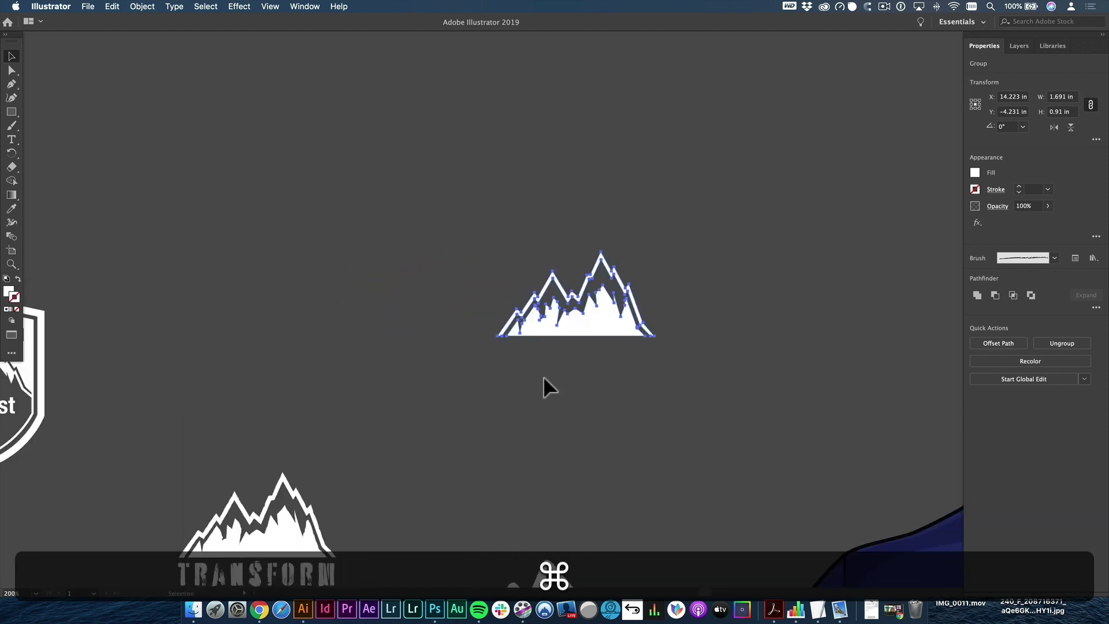
{"action": "key", "text": "e"}
{"action": "left_click_drag", "start_coordinate": [654, 335], "coordinate": [787, 447]}
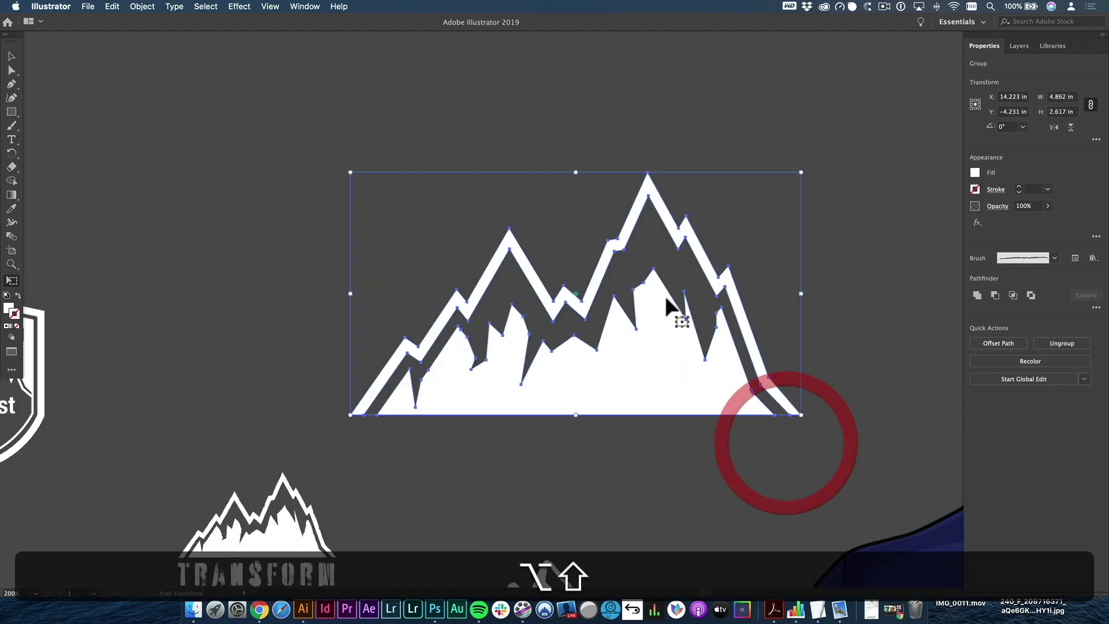
{"action": "key", "text": "v"}
{"action": "left_click", "coordinate": [637, 270]}
{"action": "left_click", "coordinate": [636, 269]}
{"action": "left_click_drag", "start_coordinate": [560, 371], "coordinate": [771, 205]}
{"action": "key", "text": "v"}
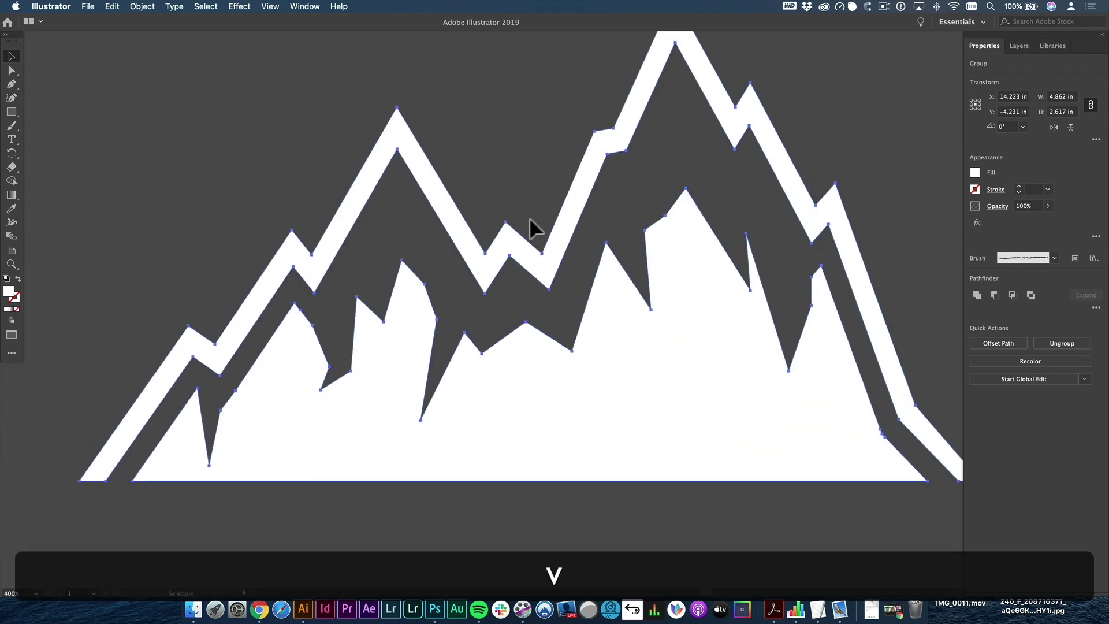
{"action": "left_click_drag", "start_coordinate": [405, 218], "coordinate": [427, 197]}
{"action": "left_click_drag", "start_coordinate": [492, 211], "coordinate": [437, 232]}
{"action": "key", "text": "x"}
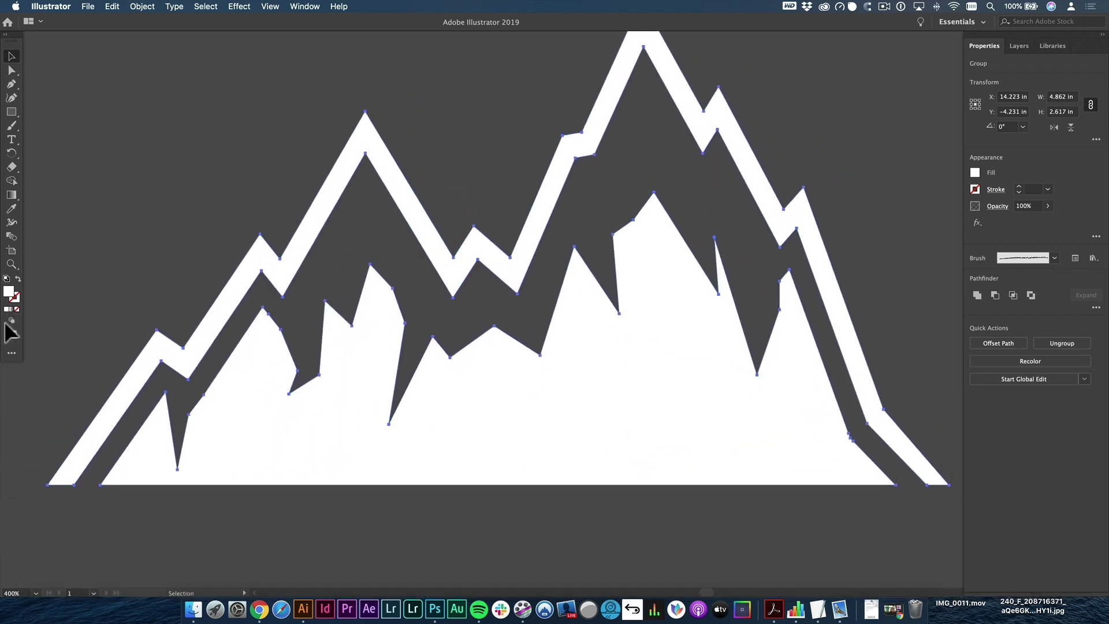
{"action": "key", "text": "space"}
{"action": "left_click_drag", "start_coordinate": [228, 279], "coordinate": [208, 367]}
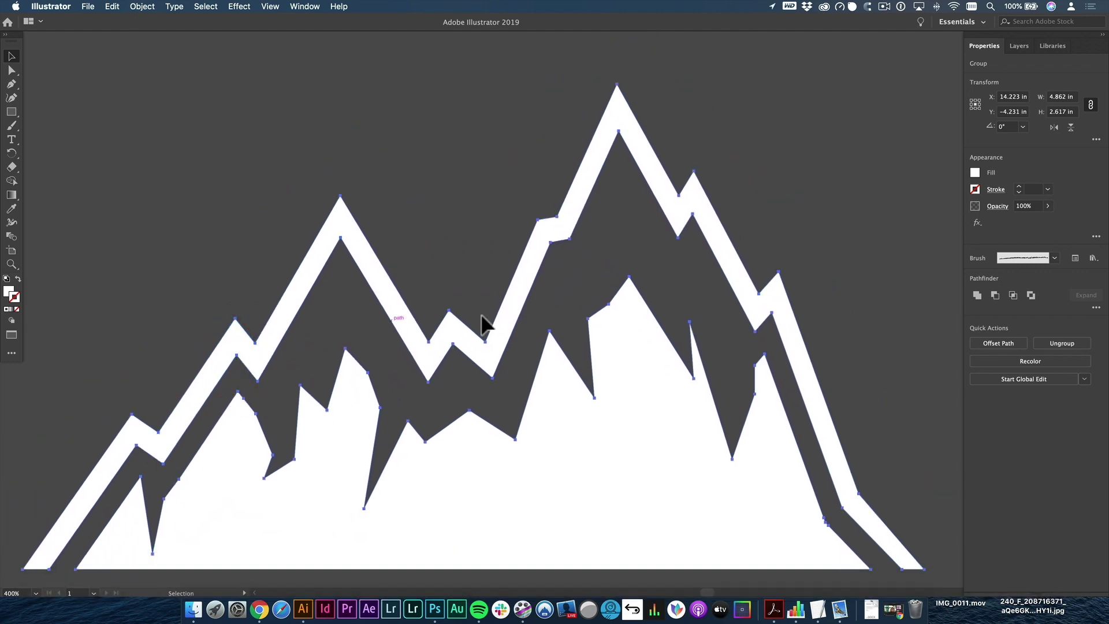
- Activate the Paintbrush tool and switch to the Painting workspace
{"action": "key", "text": "b"}
{"action": "left_click", "coordinate": [13, 128]}
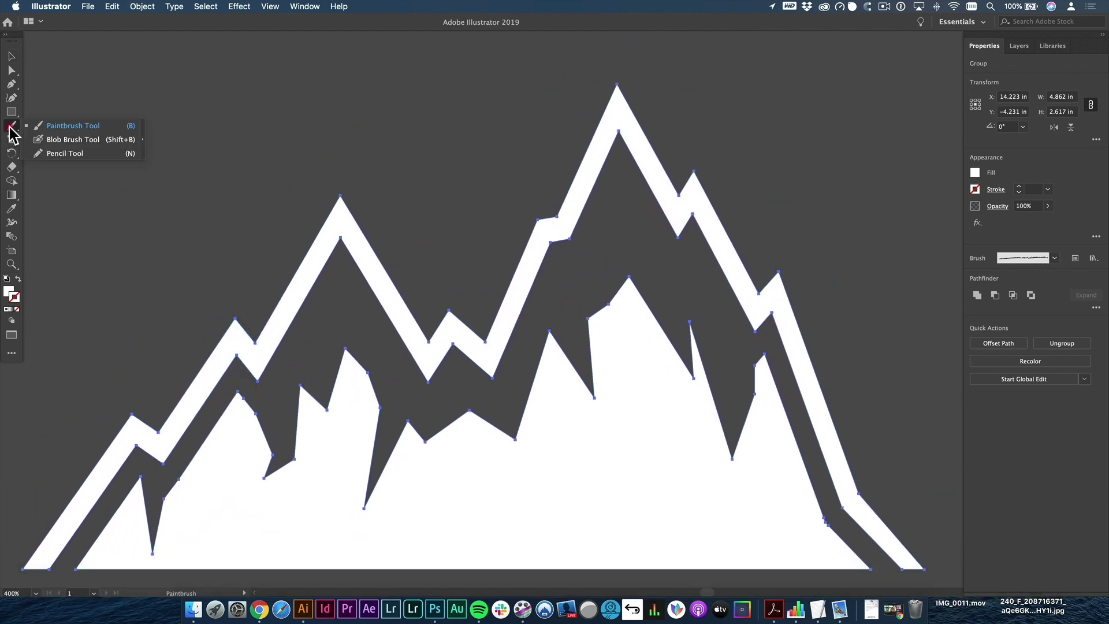
{"action": "left_click", "coordinate": [964, 22]}
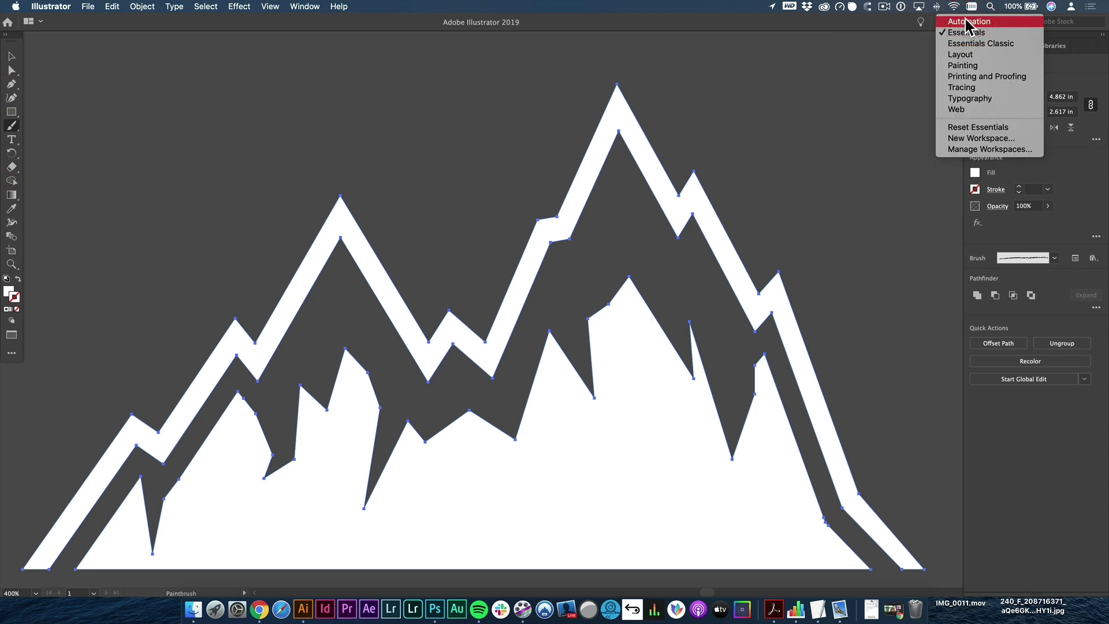
{"action": "left_click", "coordinate": [980, 34]}
{"action": "left_click", "coordinate": [980, 23]}
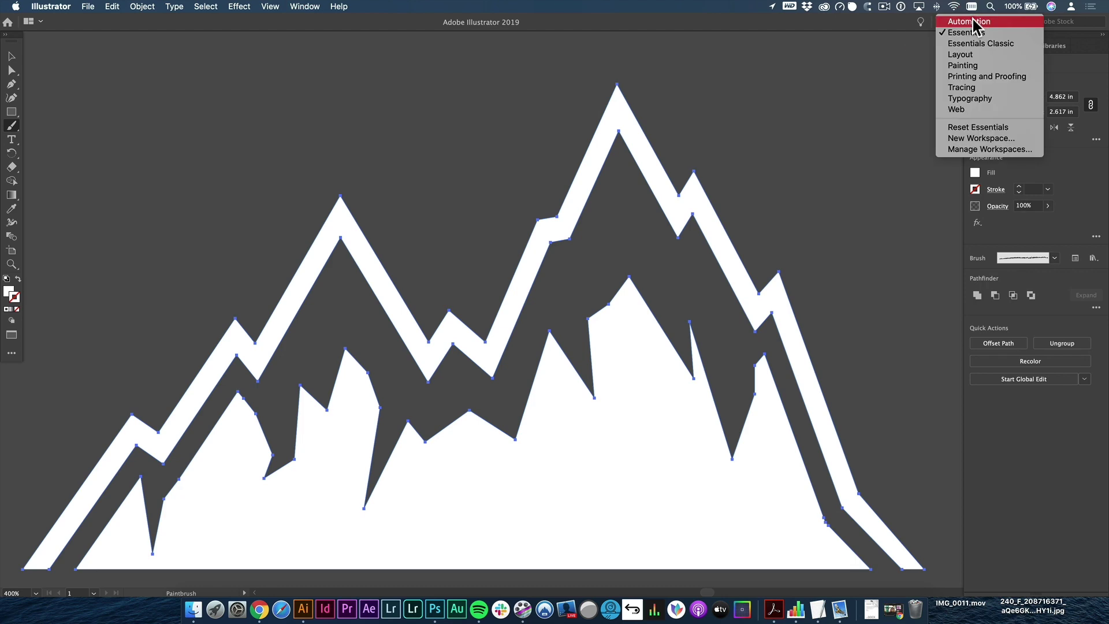
{"action": "left_click", "coordinate": [978, 66]}
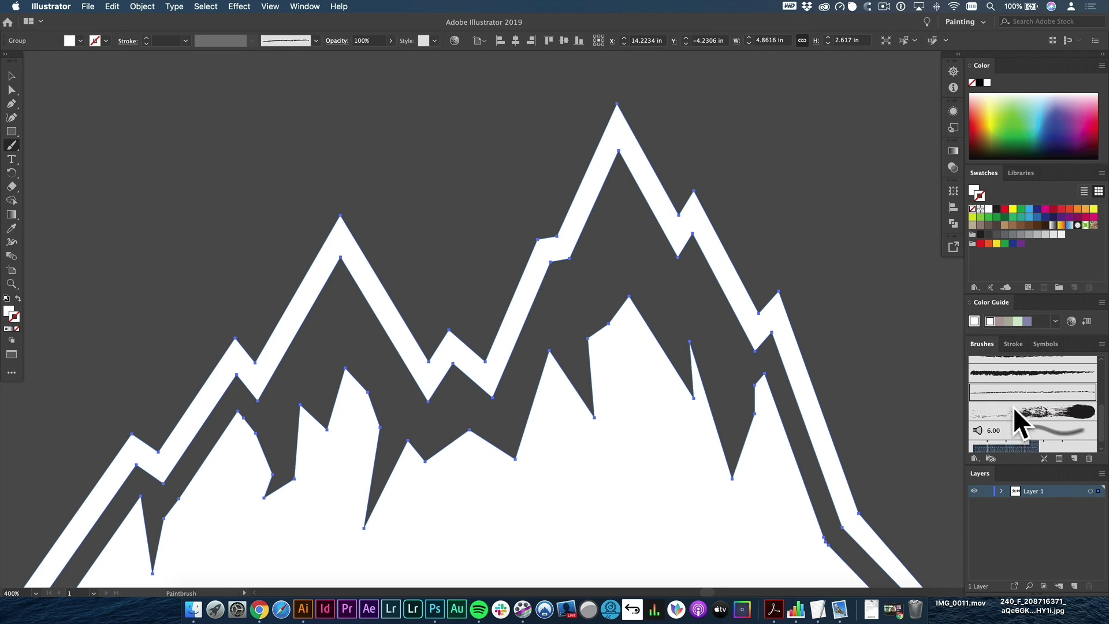
- Float the Brushes panel over the canvas and enlarge it to show the full set of brushes
{"action": "left_click", "coordinate": [303, 6]}
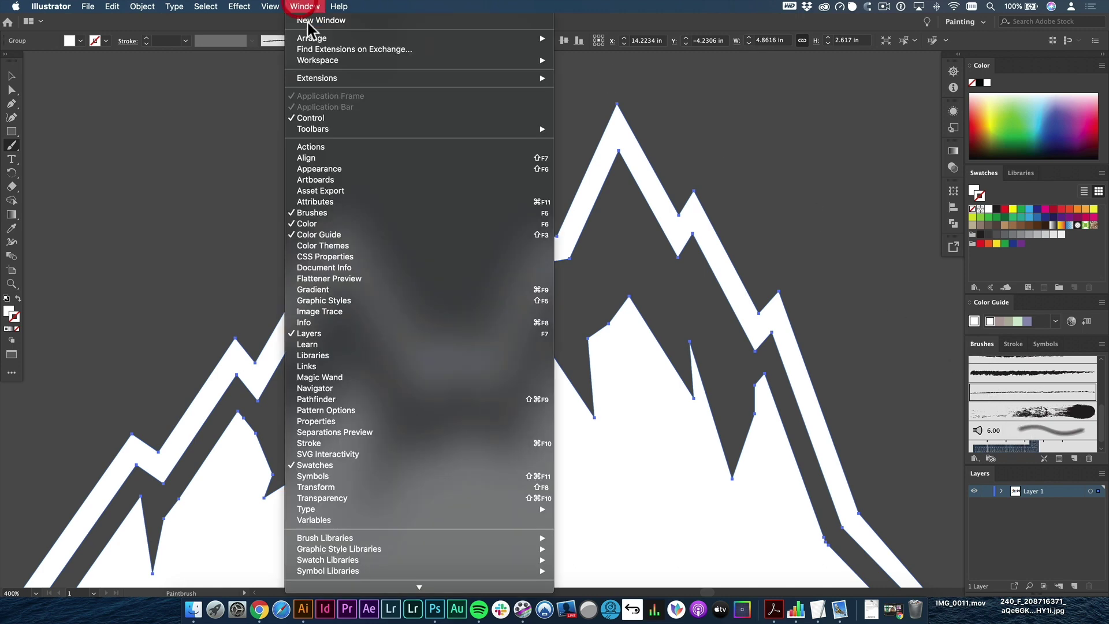
{"action": "left_click", "coordinate": [1032, 302]}
{"action": "mouse_move", "coordinate": [982, 350]}
{"action": "left_mouse_down"}
{"action": "mouse_move", "coordinate": [664, 99]}
{"action": "mouse_move", "coordinate": [731, 100]}
{"action": "left_mouse_up"}
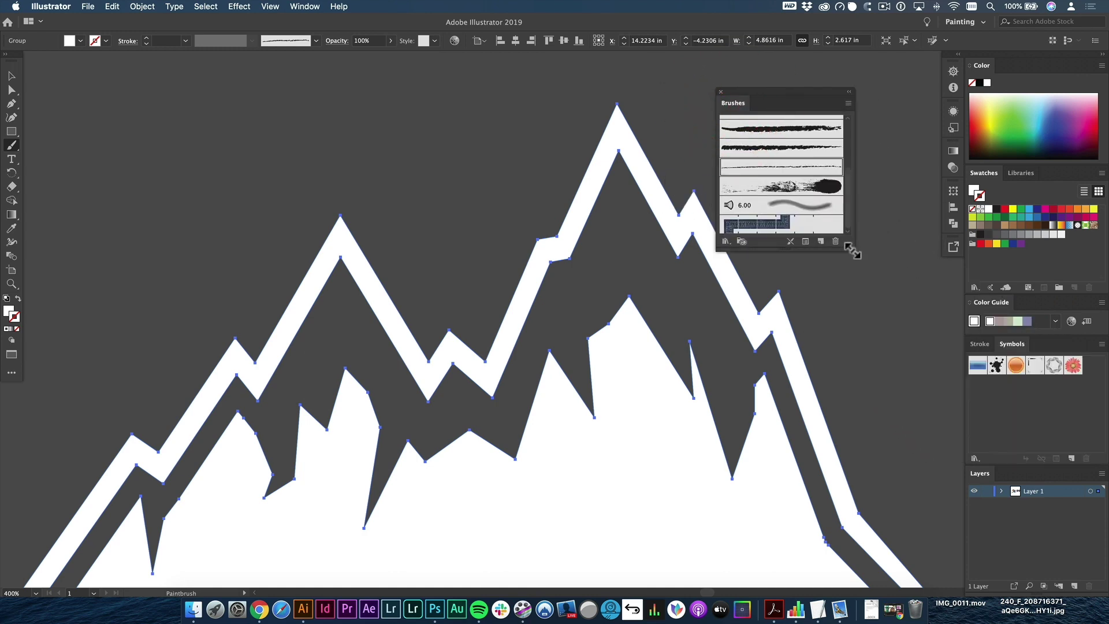
{"action": "left_click_drag", "start_coordinate": [853, 252], "coordinate": [929, 348]}
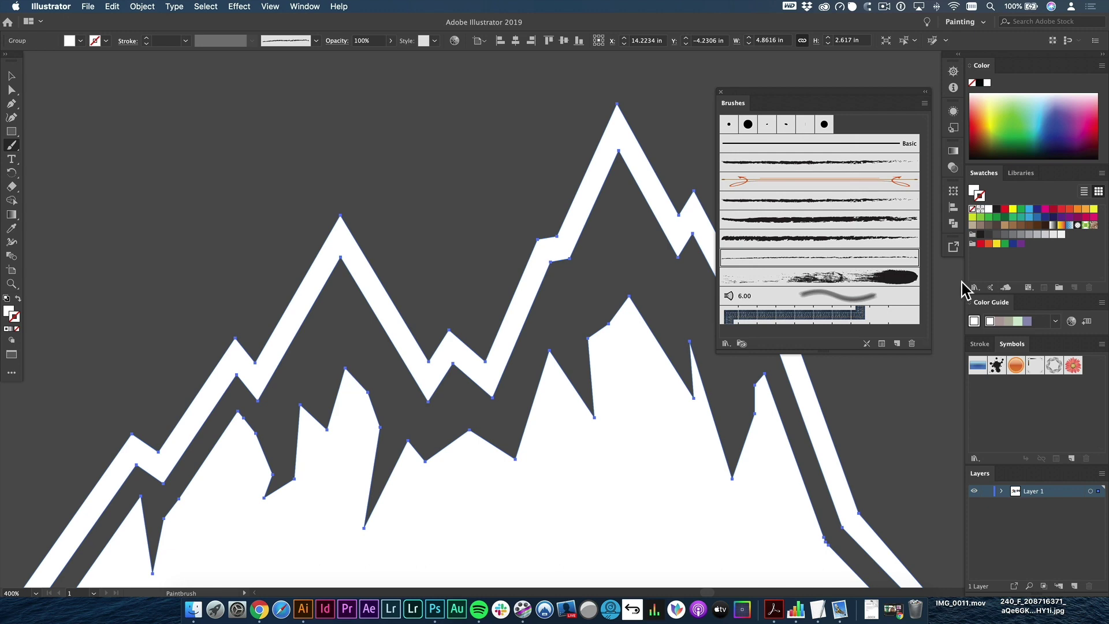
- Open the Artistic_ChalkCharcoalPencil brush library and enlarge its window to show more brushes
{"action": "left_click", "coordinate": [925, 104]}
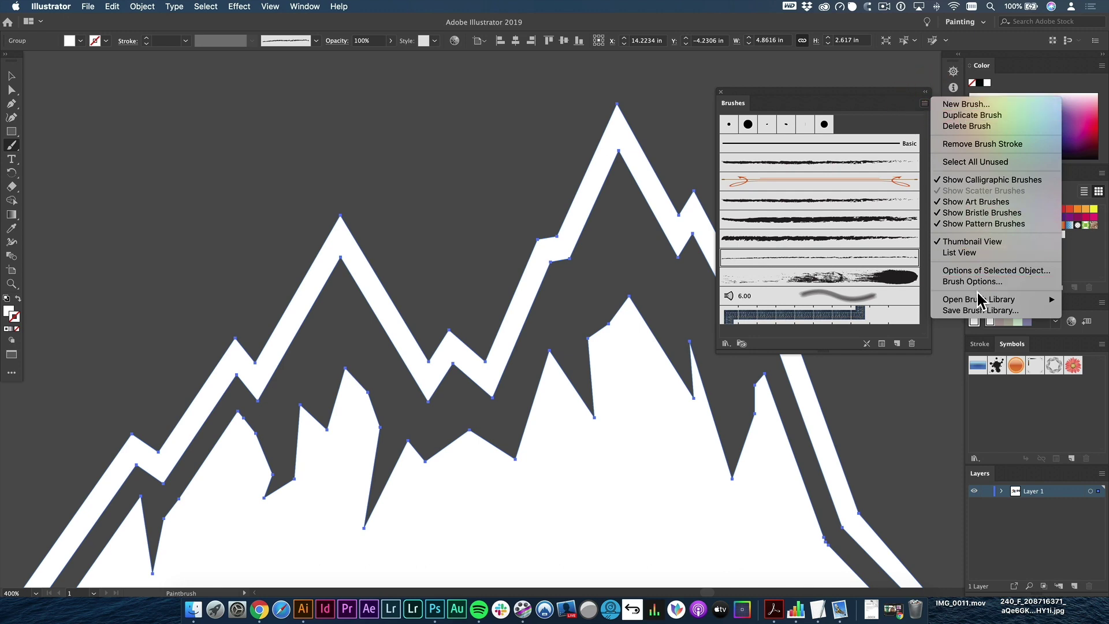
{"action": "mouse_move", "coordinate": [985, 301]}
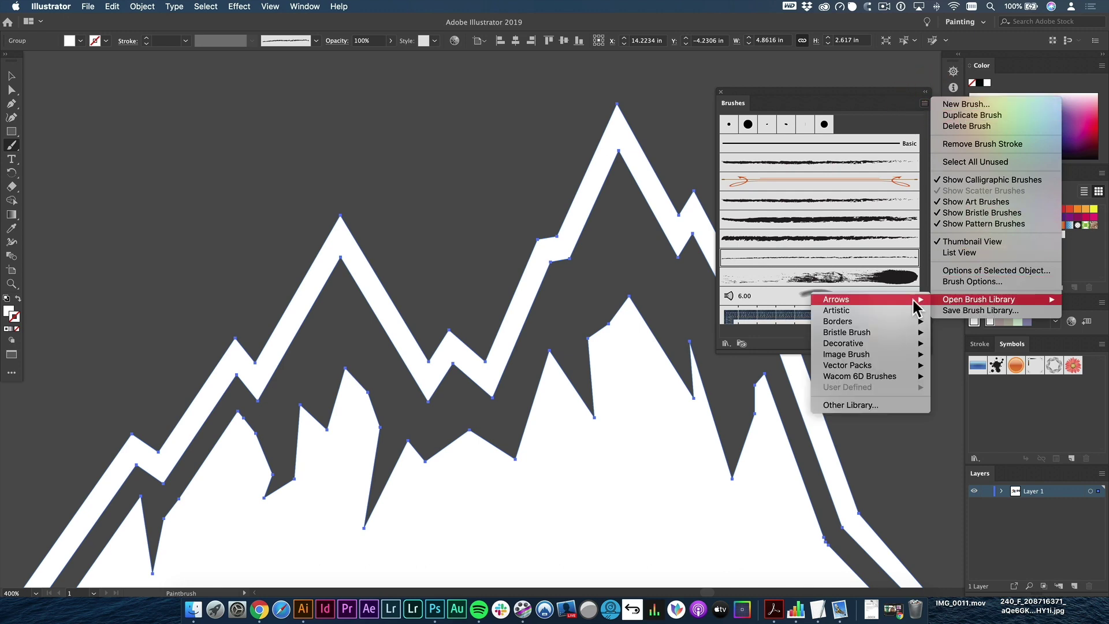
{"action": "mouse_move", "coordinate": [891, 312]}
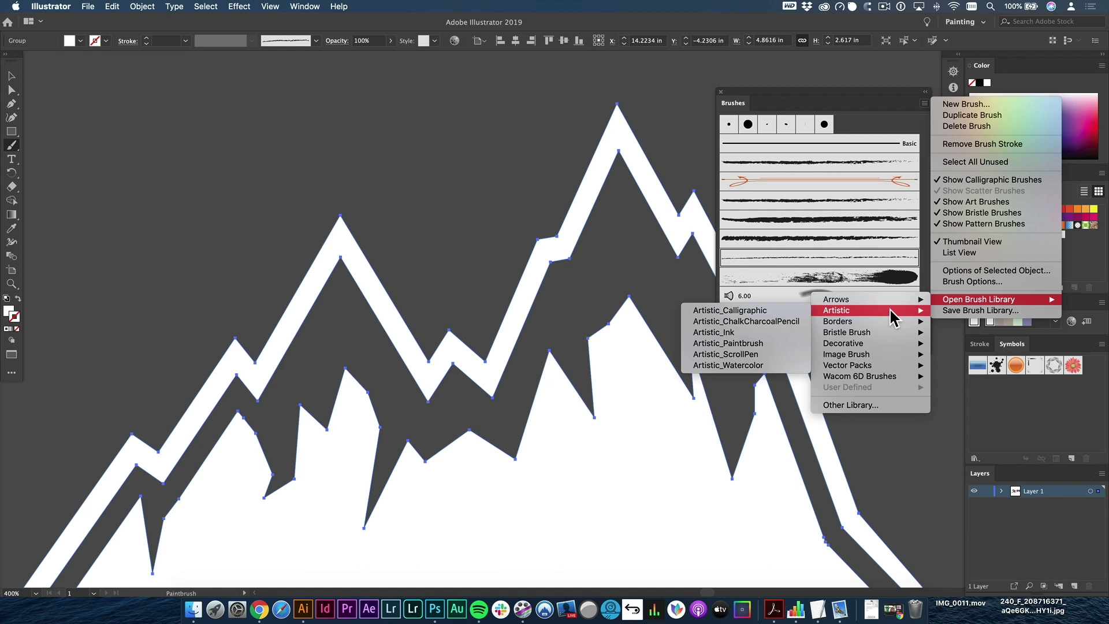
{"action": "left_click", "coordinate": [789, 322]}
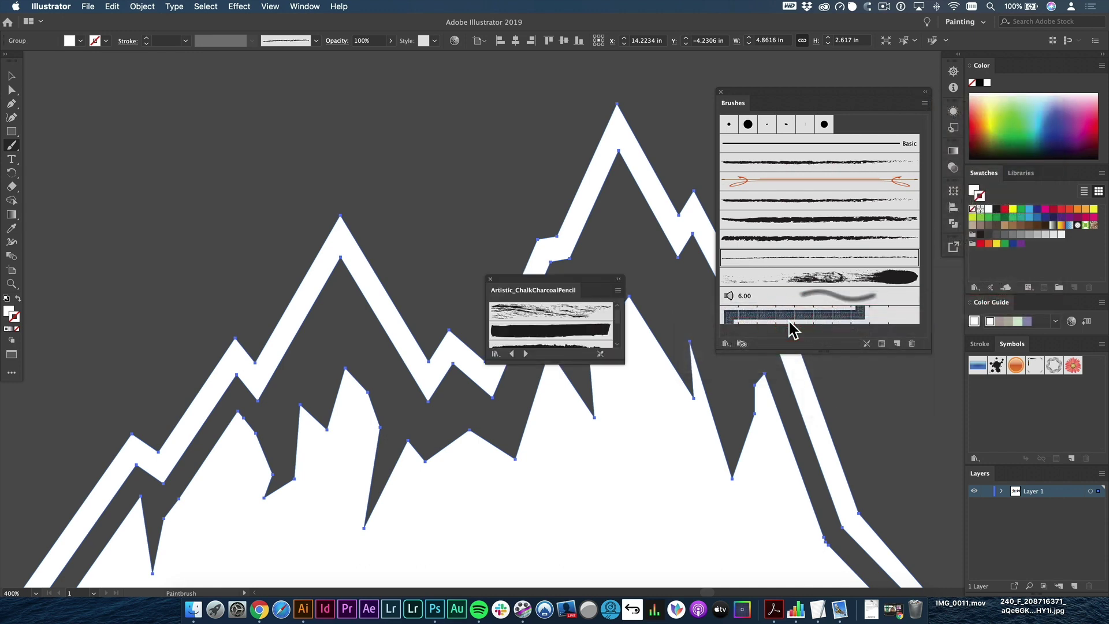
{"action": "left_click_drag", "start_coordinate": [624, 363], "coordinate": [754, 556]}
{"action": "scroll", "coordinate": [630, 443], "scroll_direction": "up", "scroll_amount": 1}
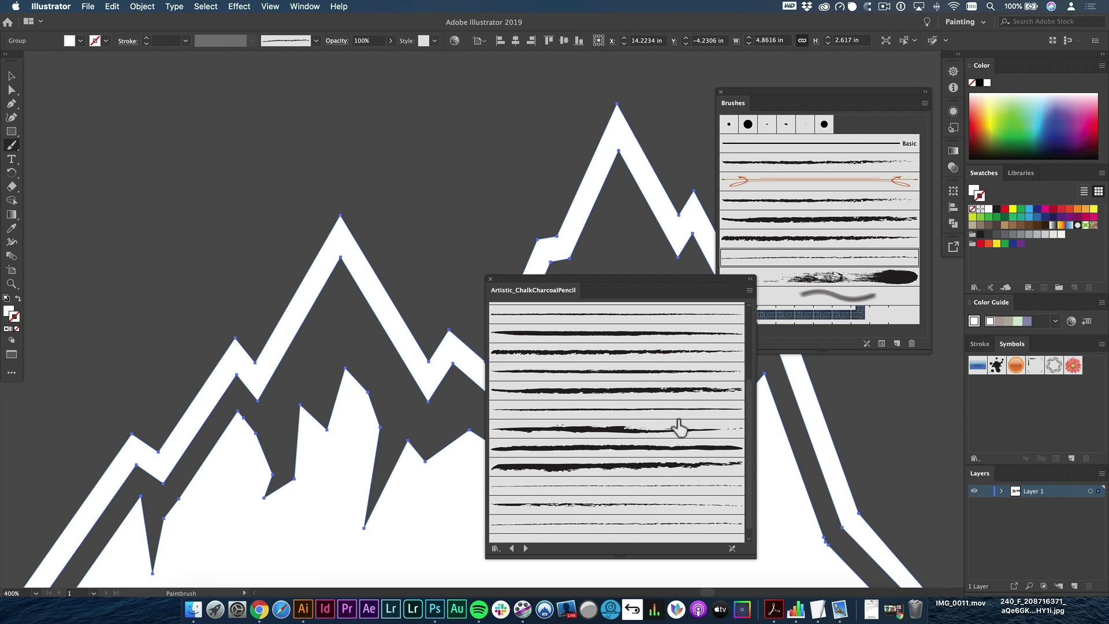
- Try a thick, rough charcoal brush on the mountain outlines and undo it
{"action": "left_click", "coordinate": [600, 469]}
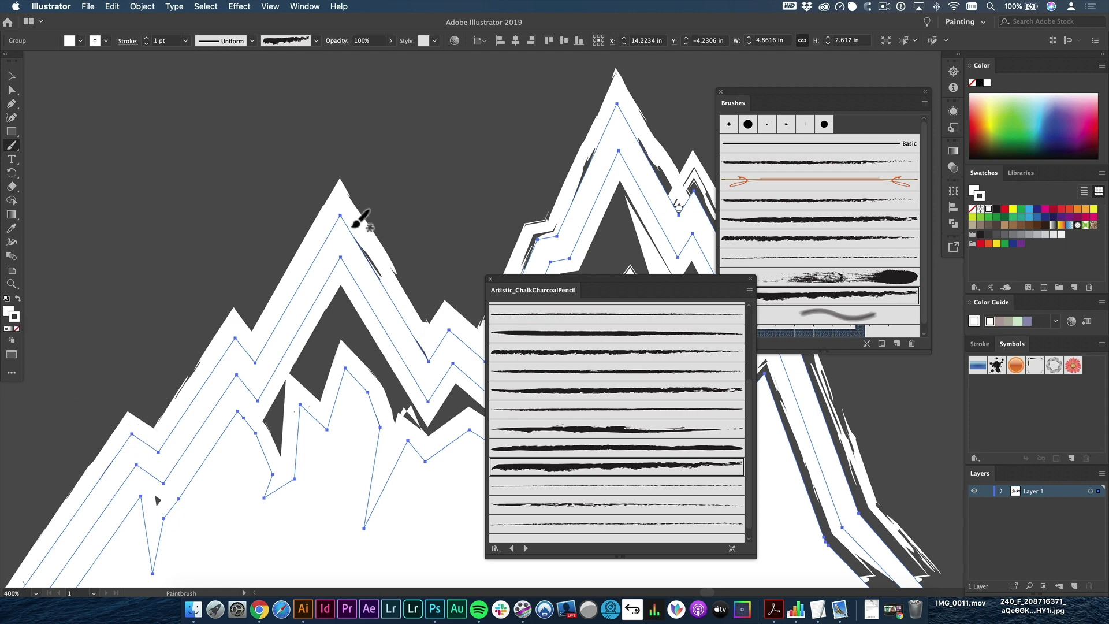
{"action": "key", "text": "super+z"}
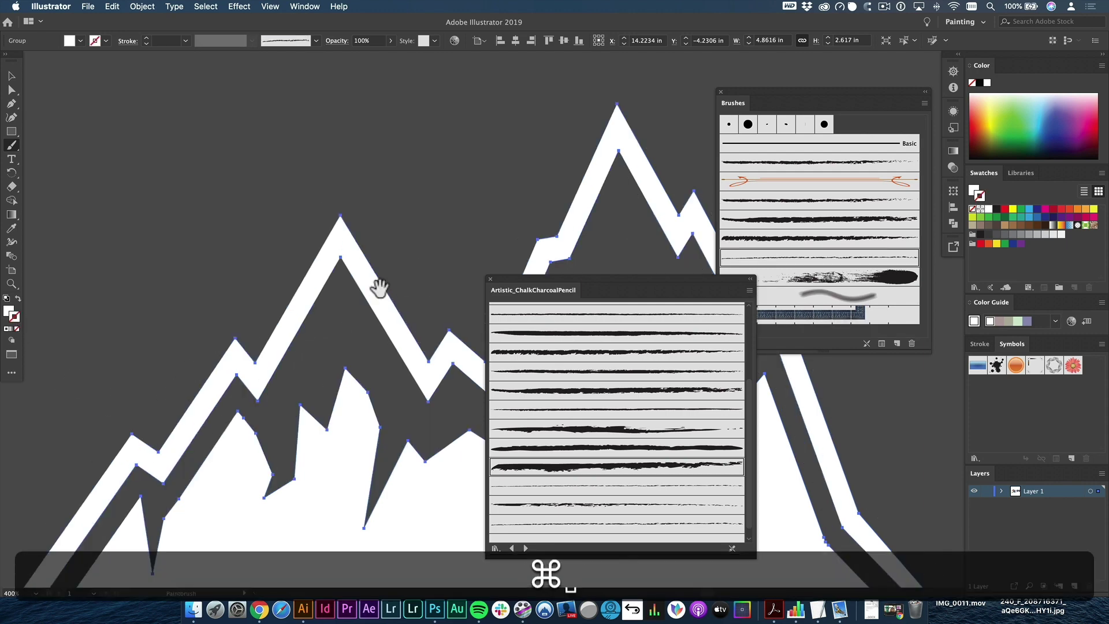
- Apply the Charcoal - Tapered brush to the mountain outlines and move the brush library clear of the artwork
{"action": "key", "text": "v"}
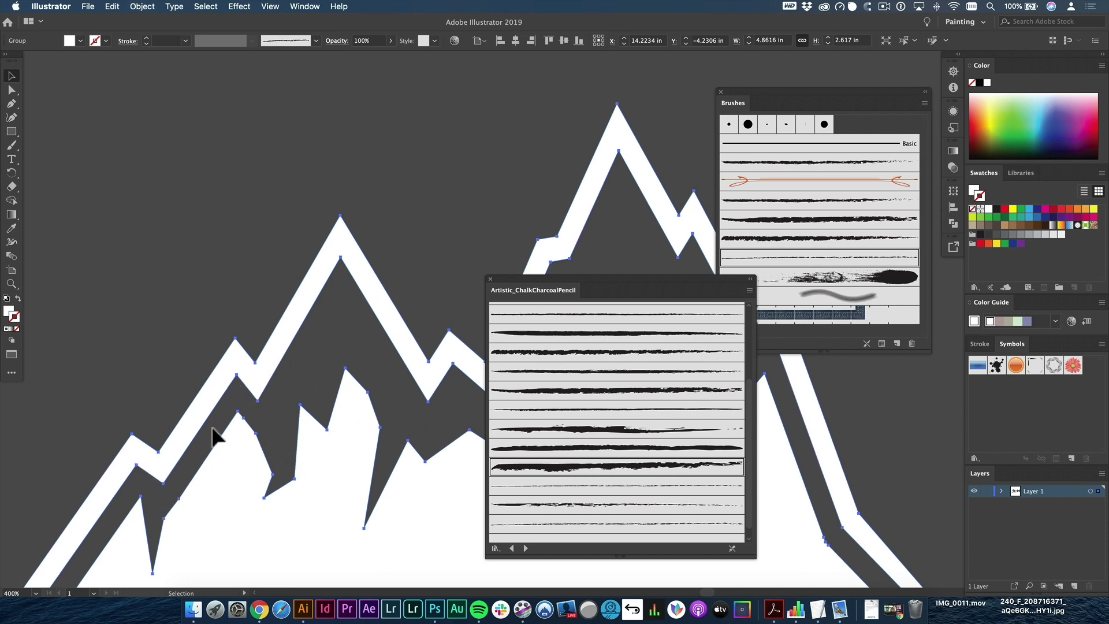
{"action": "left_click", "coordinate": [559, 372]}
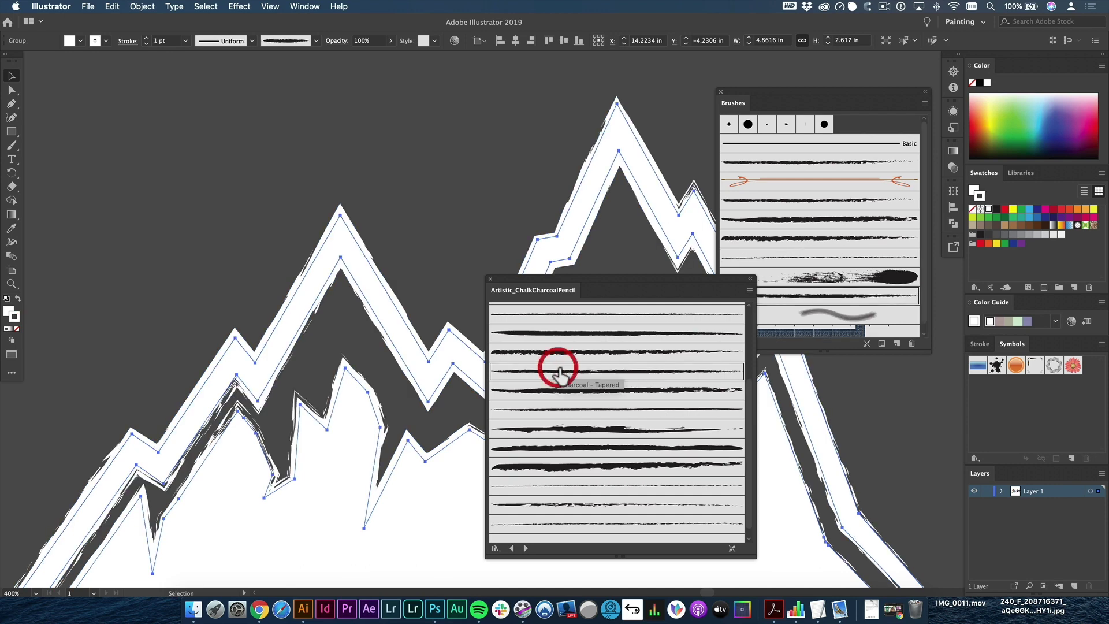
{"action": "mouse_move", "coordinate": [624, 290]}
{"action": "left_mouse_down"}
{"action": "mouse_move", "coordinate": [854, 366]}
{"action": "mouse_move", "coordinate": [884, 389]}
{"action": "mouse_move", "coordinate": [589, 193]}
{"action": "mouse_move", "coordinate": [844, 371]}
{"action": "left_mouse_up"}
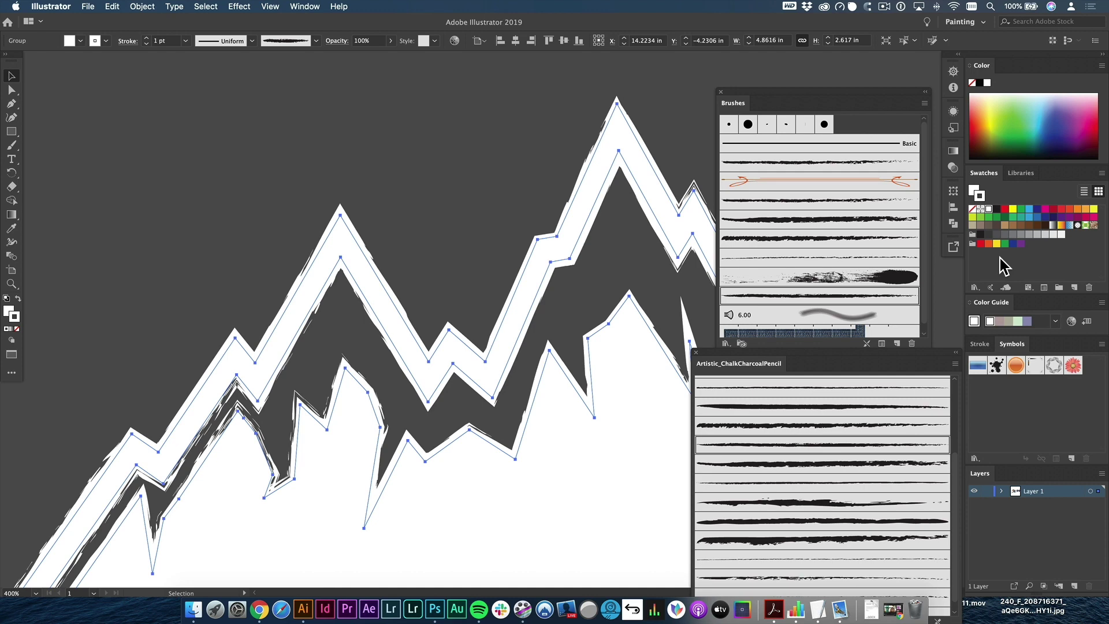
- Set the mountain outlines' stroke weight to 0.25 pt and check the brushed edges up close
{"action": "left_click", "coordinate": [982, 344]}
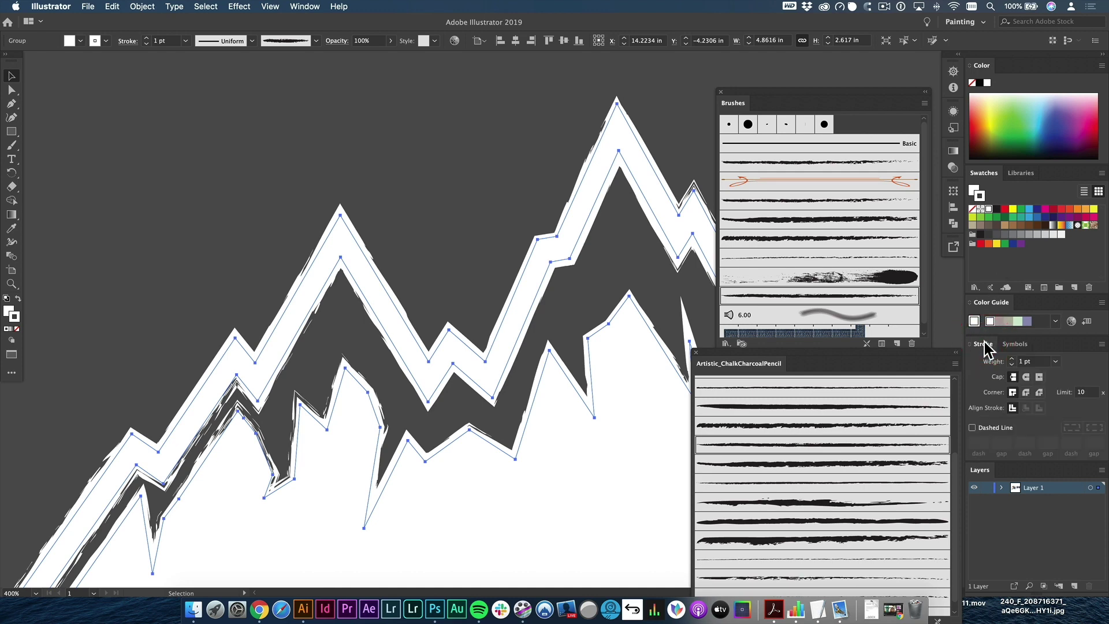
{"action": "left_click", "coordinate": [303, 6]}
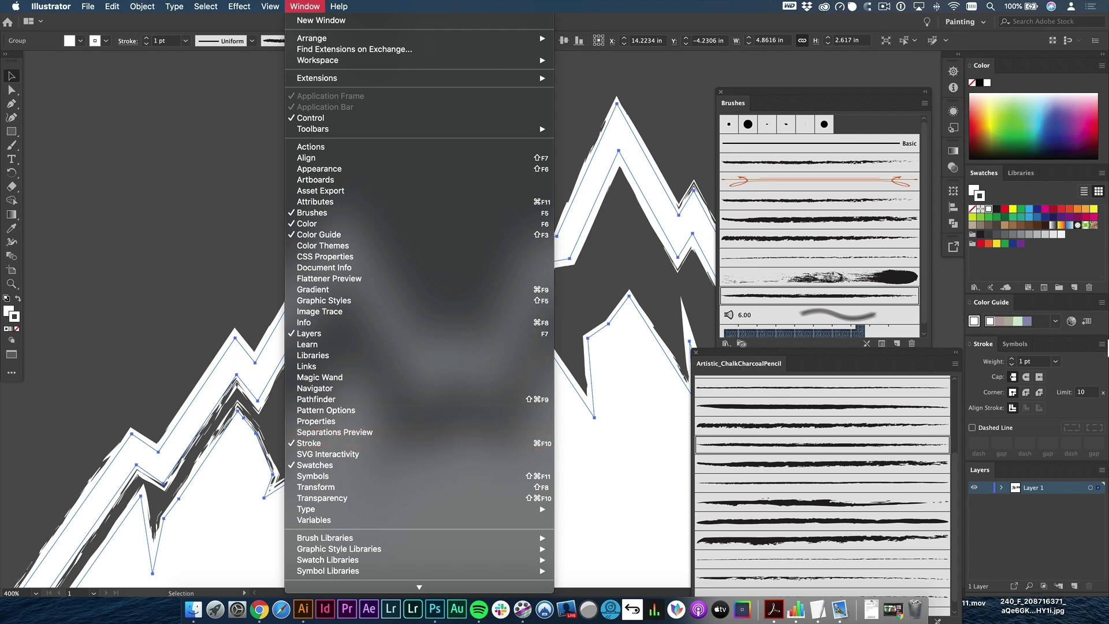
{"action": "left_click", "coordinate": [1101, 364]}
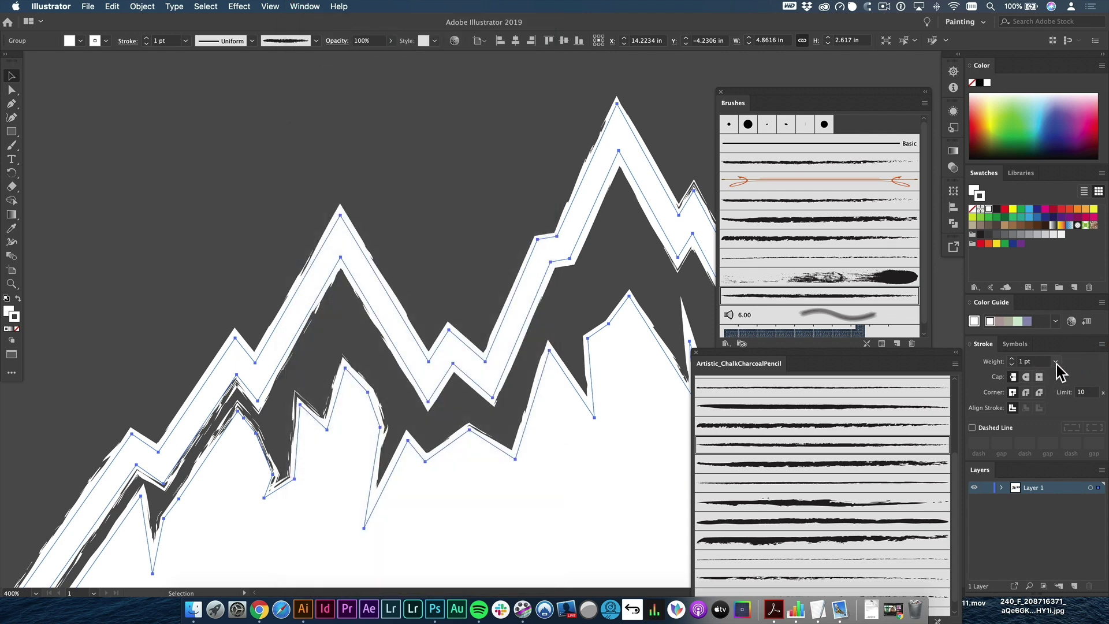
{"action": "left_click", "coordinate": [1056, 362]}
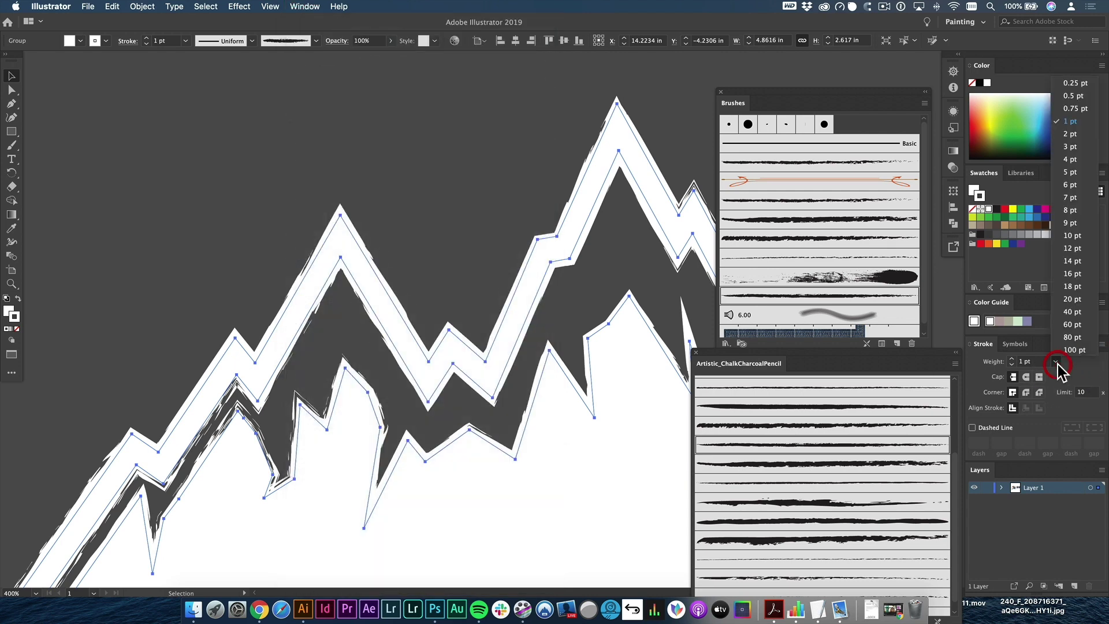
{"action": "left_click", "coordinate": [1075, 83]}
{"action": "key", "text": "space"}
{"action": "left_click_drag", "start_coordinate": [361, 365], "coordinate": [517, 287]}
{"action": "key", "text": "super+space"}
{"action": "left_click", "coordinate": [546, 393]}
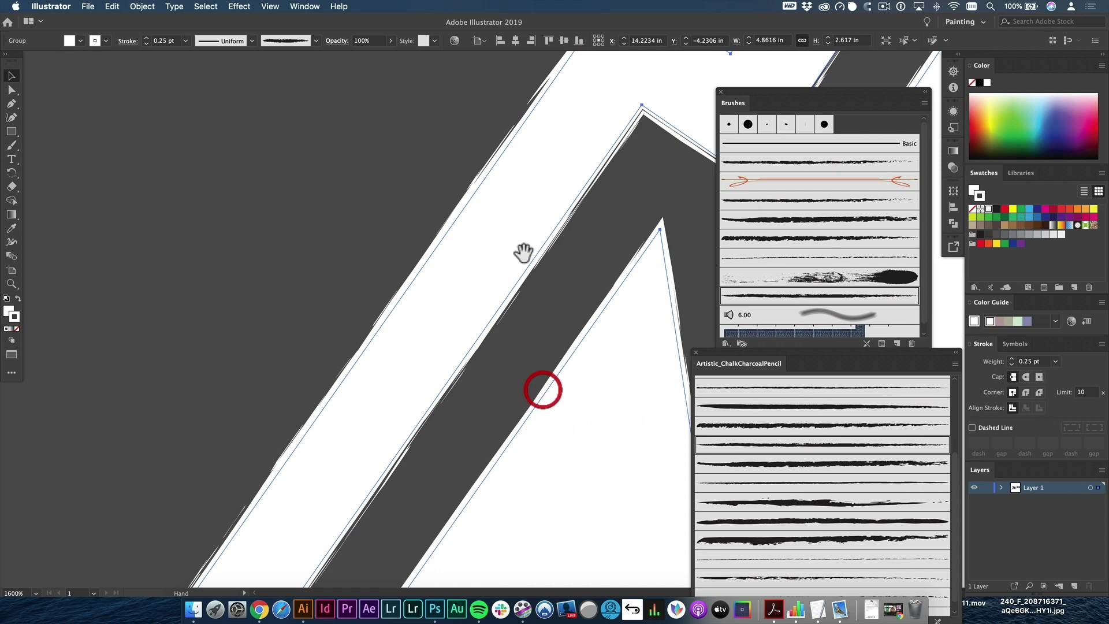
{"action": "mouse_move", "coordinate": [506, 167]}
{"action": "left_mouse_down"}
{"action": "mouse_move", "coordinate": [461, 213]}
{"action": "mouse_move", "coordinate": [449, 194]}
{"action": "mouse_move", "coordinate": [419, 206]}
{"action": "left_mouse_up"}
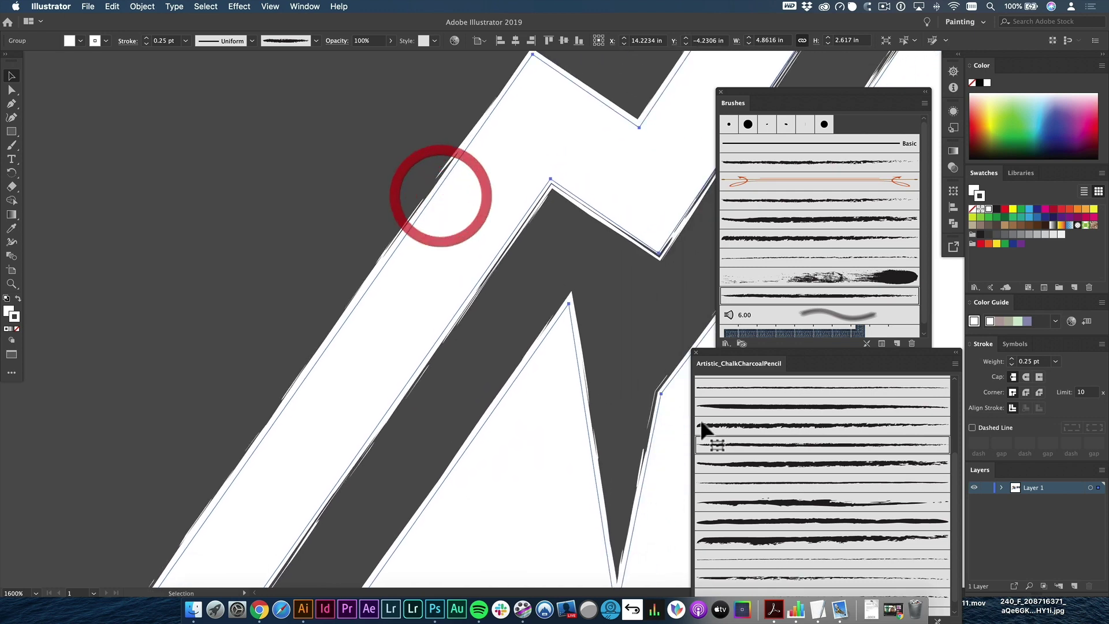
- Bring the whole charcoal brush library into view and try several thick and thin brushes on the mountain outlines
{"action": "scroll", "coordinate": [796, 462], "scroll_direction": "down", "scroll_amount": 1}
{"action": "left_click_drag", "start_coordinate": [800, 366], "coordinate": [791, 249]}
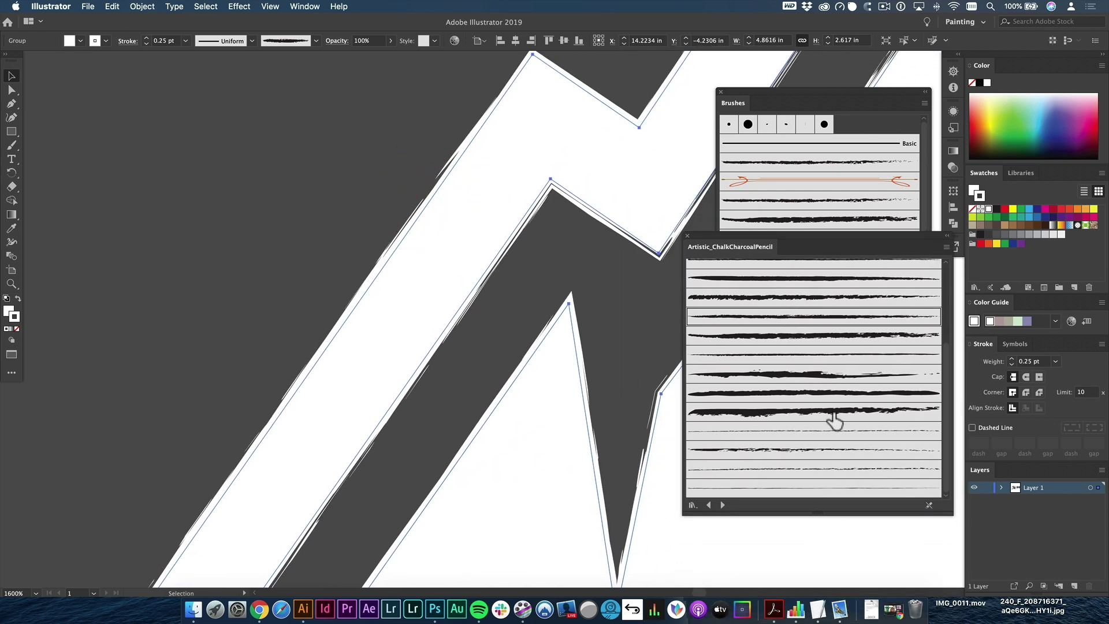
{"action": "left_click", "coordinate": [755, 410]}
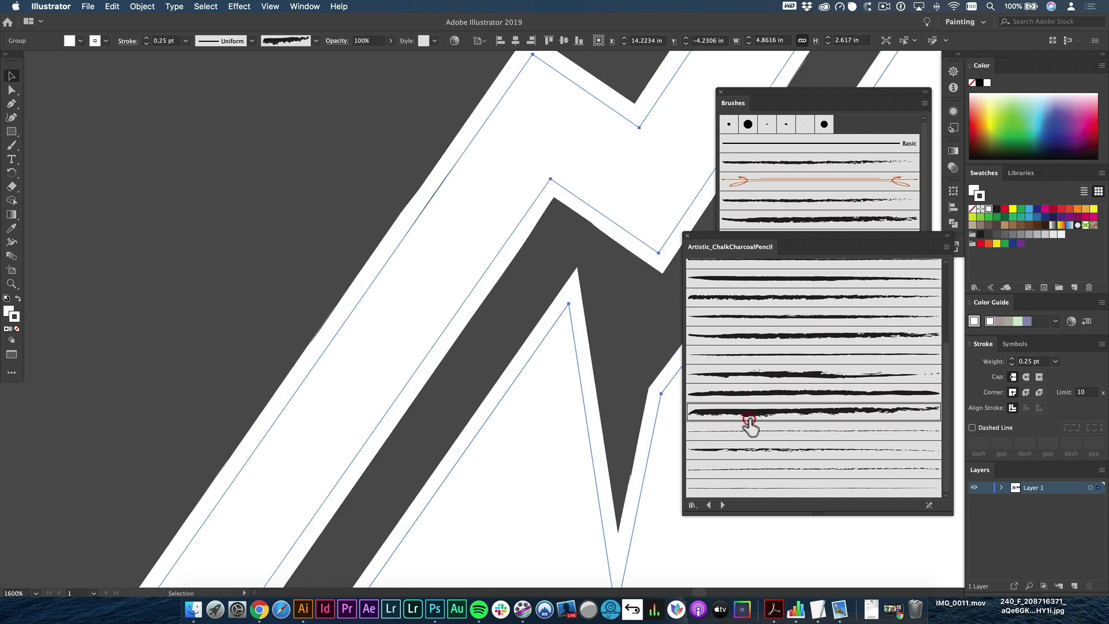
{"action": "left_click", "coordinate": [777, 373]}
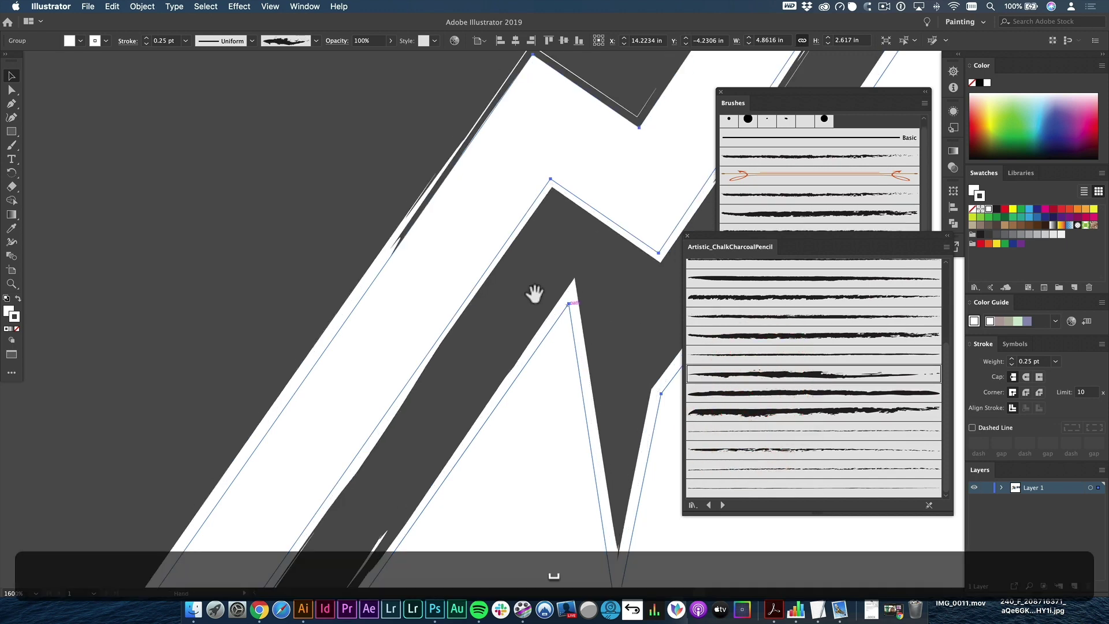
{"action": "left_click", "coordinate": [574, 290], "text": "alt+super"}
{"action": "left_click_drag", "start_coordinate": [578, 292], "coordinate": [343, 375]}
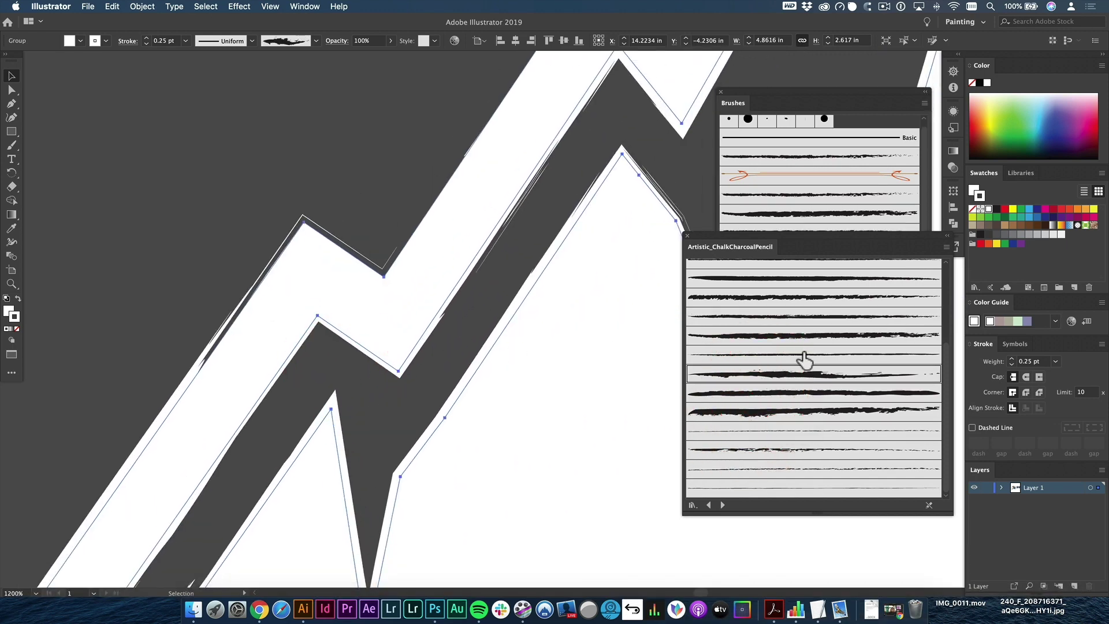
{"action": "left_click", "coordinate": [824, 354]}
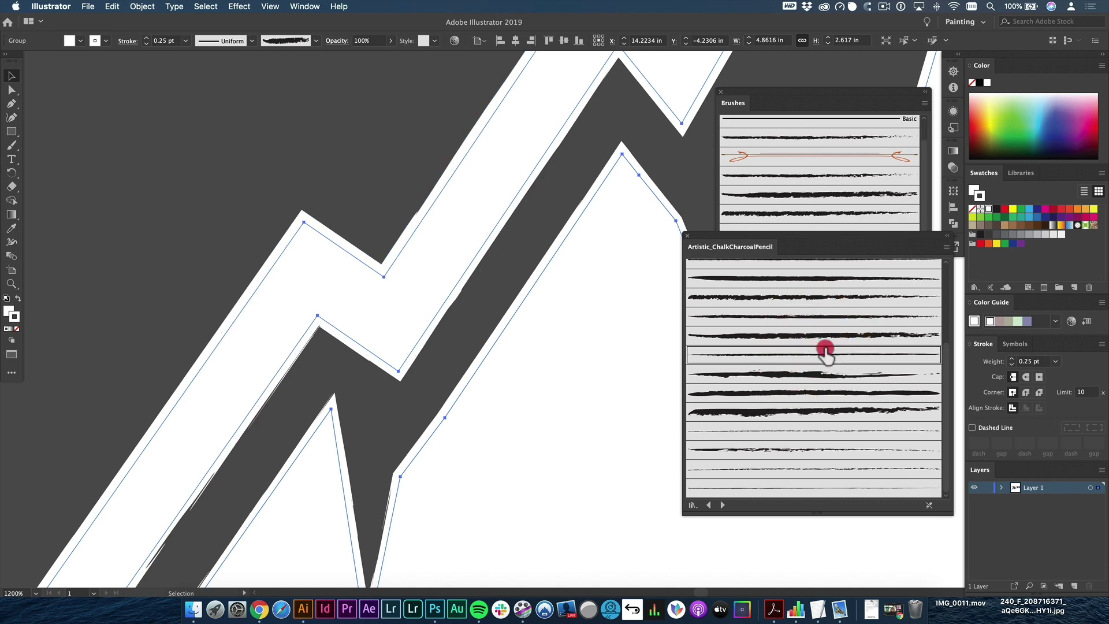
{"action": "left_click", "coordinate": [801, 369]}
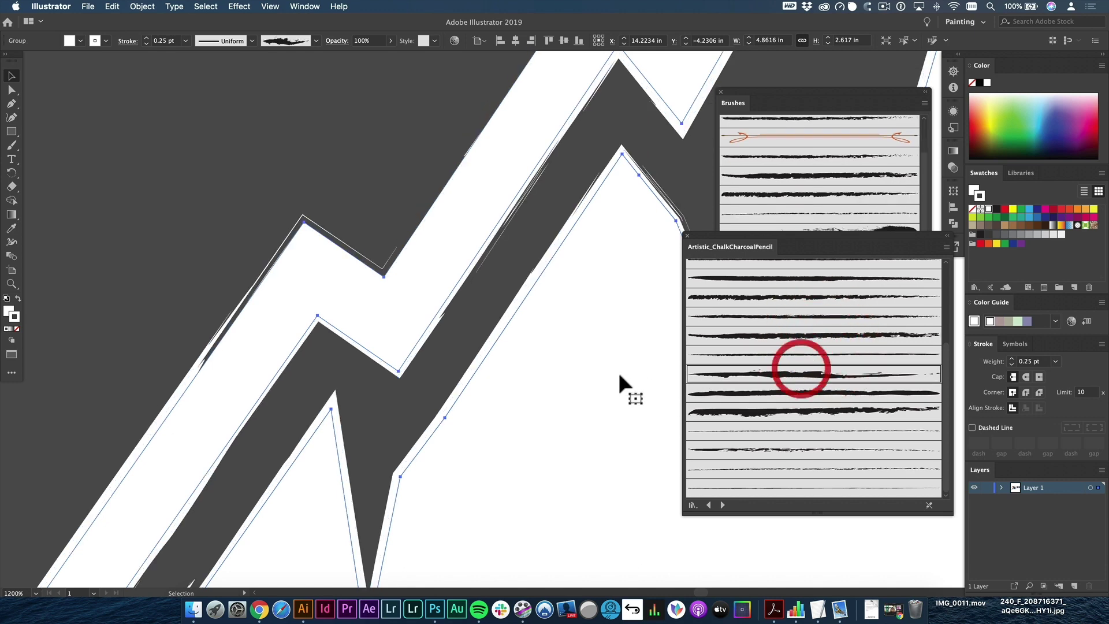
- Try a heavier charcoal brush on the mountain outlines and compare its edges across the peaks
{"action": "left_click", "coordinate": [545, 353], "text": "alt+super"}
{"action": "left_click", "coordinate": [545, 353], "text": "alt+super"}
{"action": "mouse_move", "coordinate": [604, 323]}
{"action": "left_mouse_down"}
{"action": "mouse_move", "coordinate": [456, 355]}
{"action": "mouse_move", "coordinate": [353, 425]}
{"action": "left_mouse_up"}
{"action": "left_click_drag", "start_coordinate": [620, 342], "coordinate": [414, 367]}
{"action": "mouse_move", "coordinate": [515, 305]}
{"action": "left_mouse_down"}
{"action": "mouse_move", "coordinate": [404, 485]}
{"action": "mouse_move", "coordinate": [436, 463]}
{"action": "left_mouse_up"}
{"action": "left_click", "coordinate": [796, 337]}
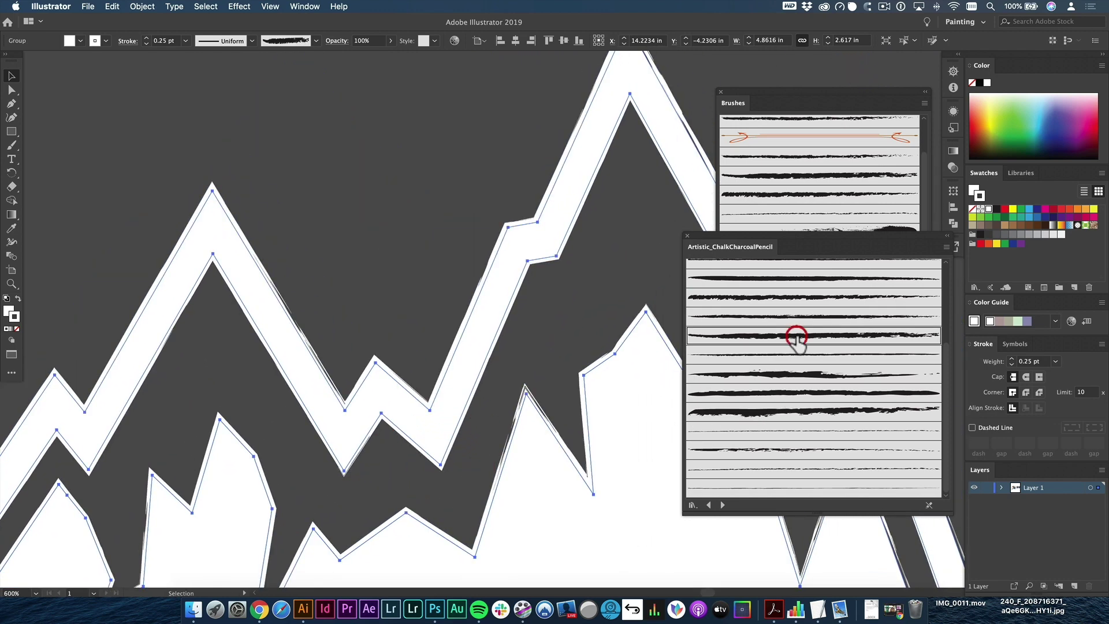
{"action": "left_click_drag", "start_coordinate": [279, 314], "coordinate": [551, 267]}
{"action": "left_click_drag", "start_coordinate": [418, 375], "coordinate": [446, 297]}
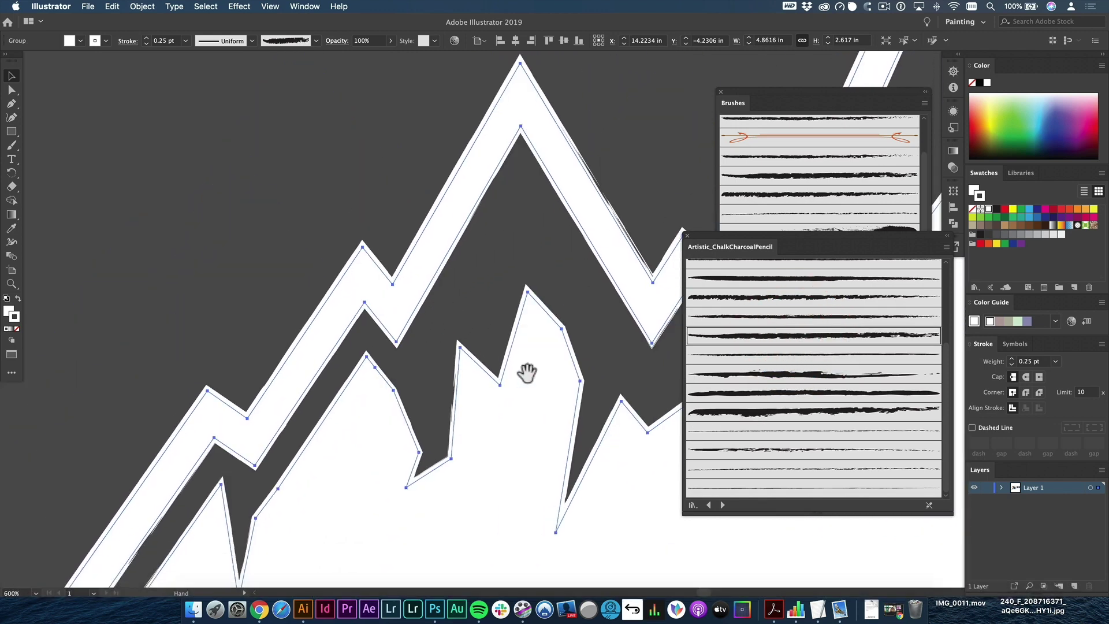
- Apply the Charcoal - Soft brush to the mountain outlines at a 0.75 pt stroke weight and deselect the artwork
{"action": "left_click", "coordinate": [788, 300]}
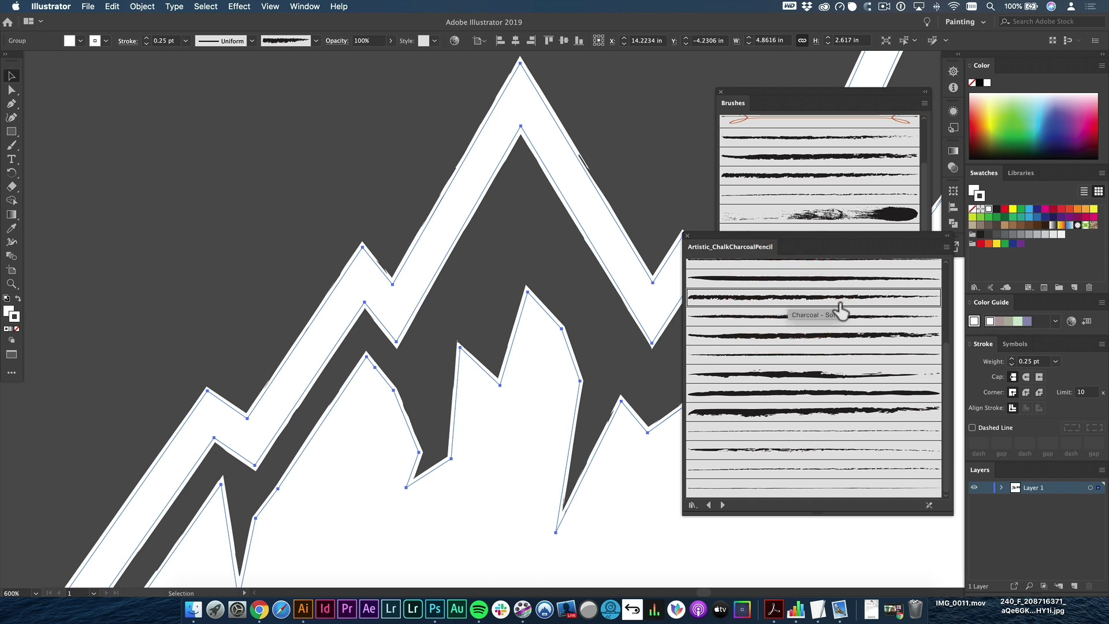
{"action": "left_click", "coordinate": [1056, 362]}
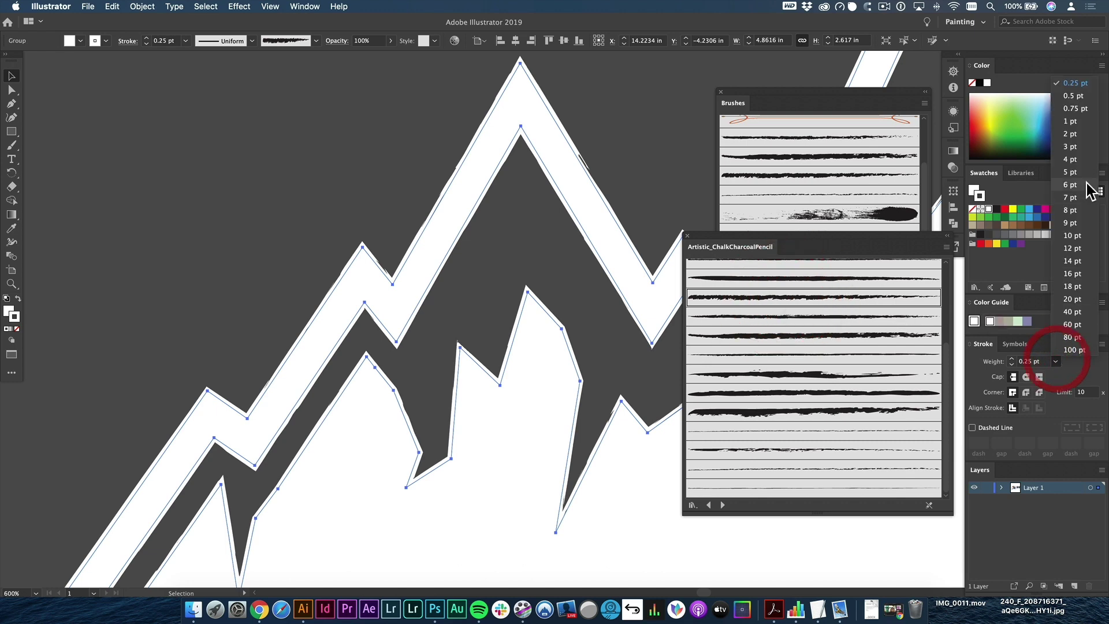
{"action": "left_click", "coordinate": [1079, 109]}
{"action": "left_click", "coordinate": [591, 253], "text": "alt+super"}
{"action": "mouse_move", "coordinate": [527, 339]}
{"action": "left_mouse_down"}
{"action": "mouse_move", "coordinate": [597, 280]}
{"action": "mouse_move", "coordinate": [498, 268]}
{"action": "mouse_move", "coordinate": [291, 294]}
{"action": "mouse_move", "coordinate": [454, 292]}
{"action": "left_mouse_up"}
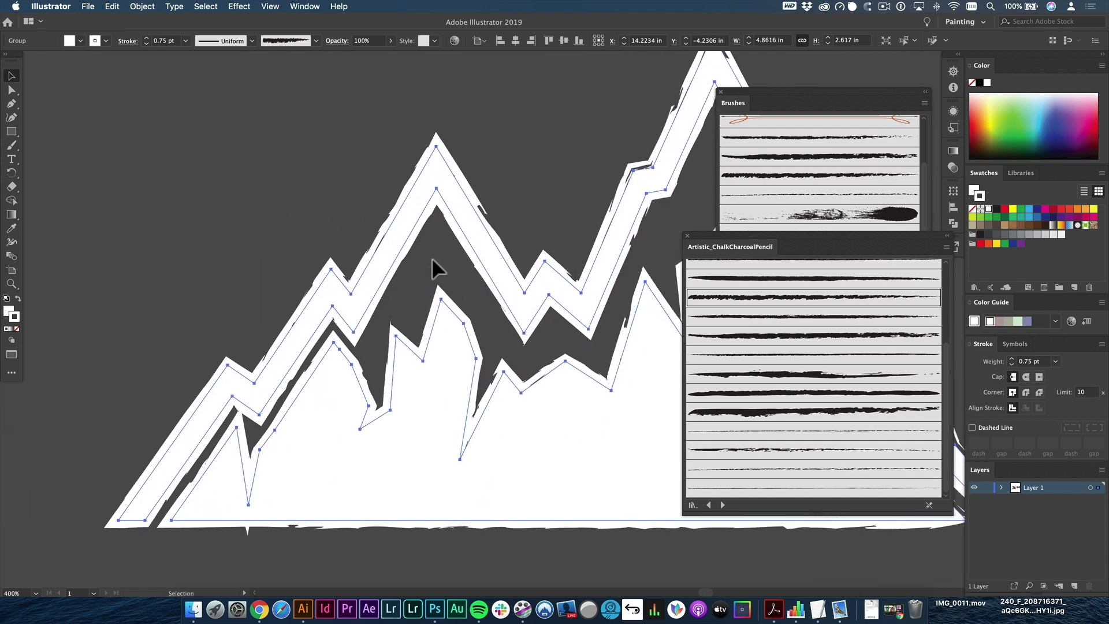
{"action": "key", "text": "v"}
{"action": "left_click", "coordinate": [496, 139]}
{"action": "left_click", "coordinate": [476, 230], "text": "alt+super"}
{"action": "left_click_drag", "start_coordinate": [391, 142], "coordinate": [211, 165]}
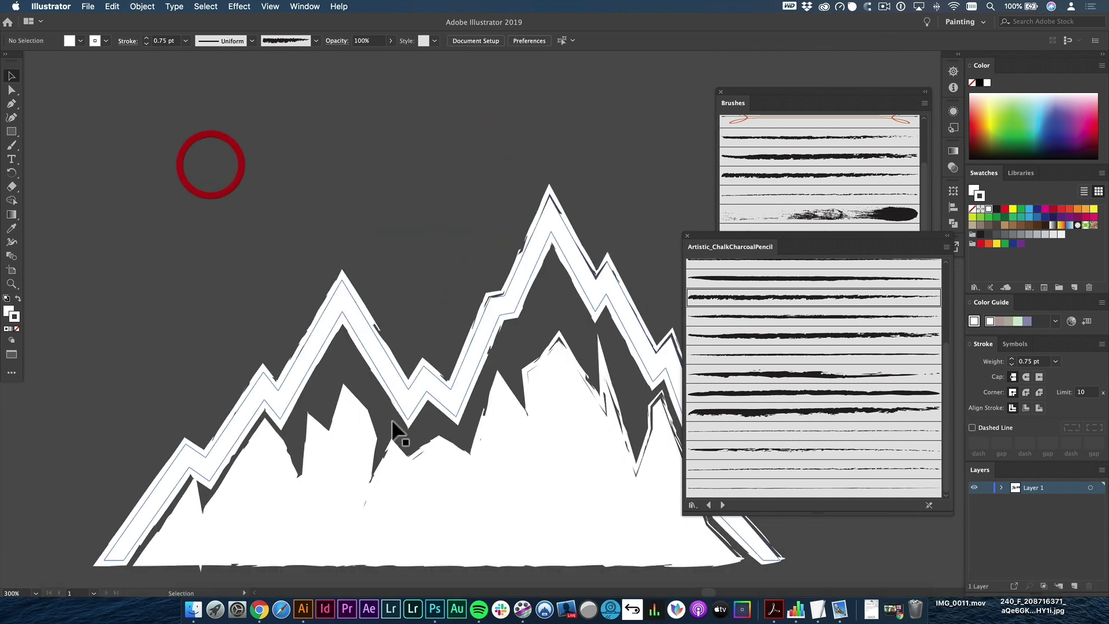
- Change the mountain group's fill to mint green while keeping its brushed stroke white, and deselect it
{"action": "left_click", "coordinate": [396, 466]}
{"action": "key", "text": "x"}
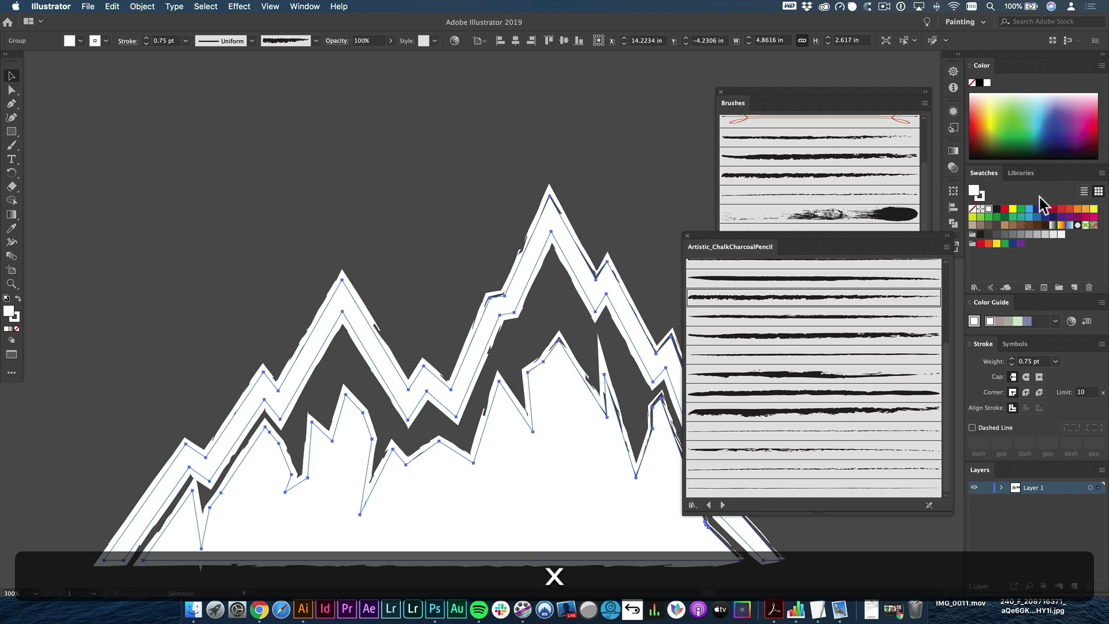
{"action": "left_click", "coordinate": [1020, 111]}
{"action": "left_click", "coordinate": [587, 171]}
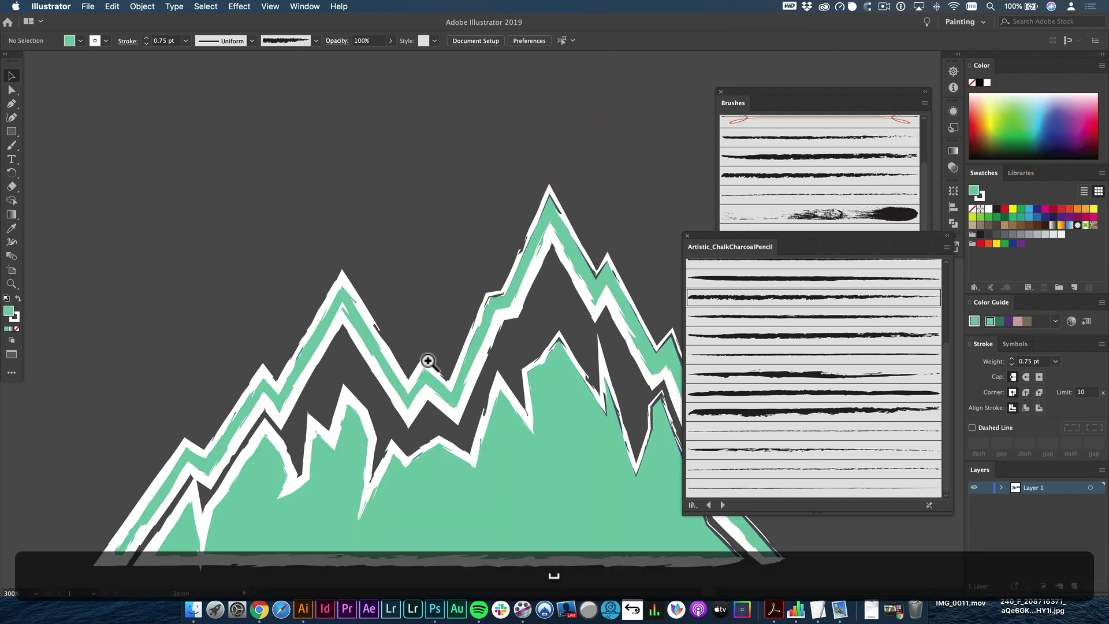
- Examine the rough white brush edges against the green fill on both mountain shapes
{"action": "left_click", "coordinate": [428, 359], "text": "super"}
{"action": "left_click_drag", "start_coordinate": [346, 375], "coordinate": [487, 268]}
{"action": "left_click", "coordinate": [493, 309], "text": "alt+super"}
{"action": "left_click_drag", "start_coordinate": [447, 314], "coordinate": [220, 326]}
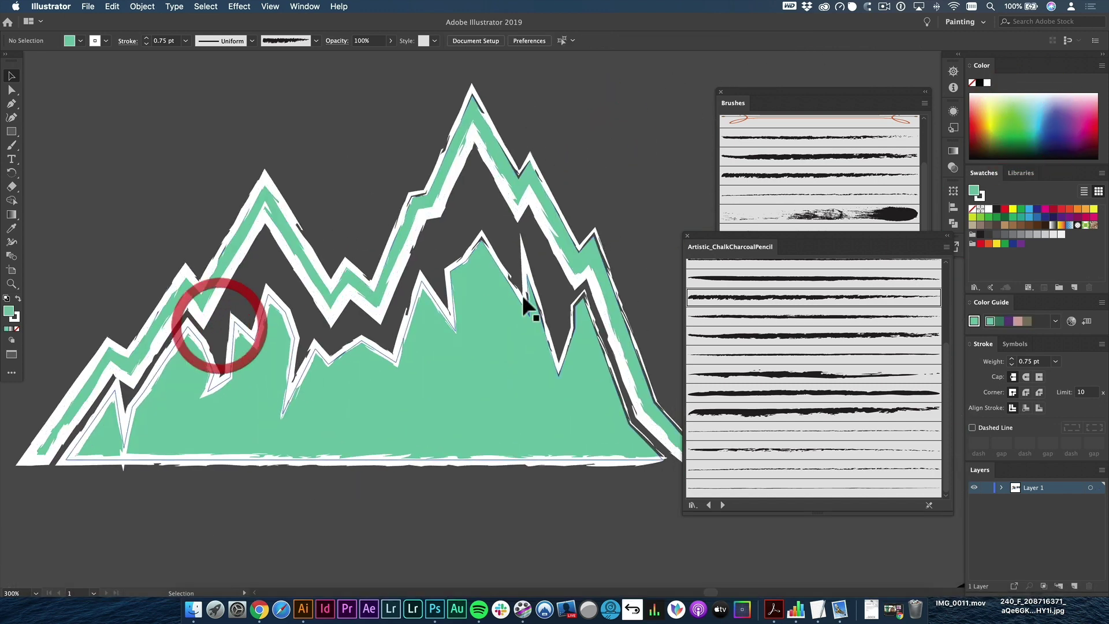
{"action": "left_click_drag", "start_coordinate": [370, 296], "coordinate": [530, 276]}
{"action": "left_click", "coordinate": [446, 290], "text": "super"}
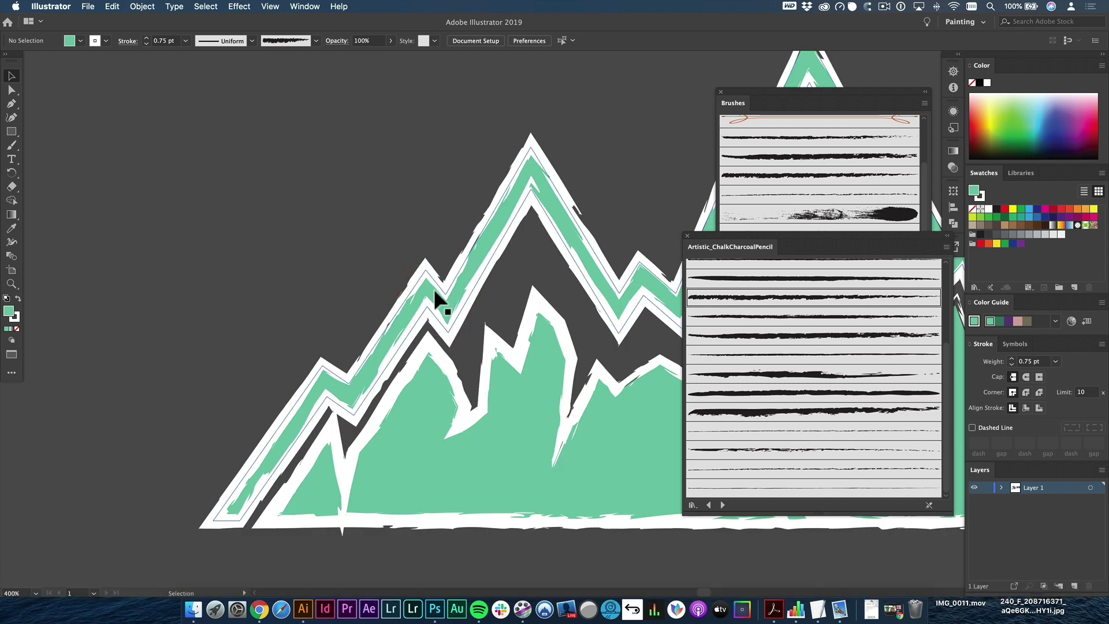
{"action": "key", "text": "space"}
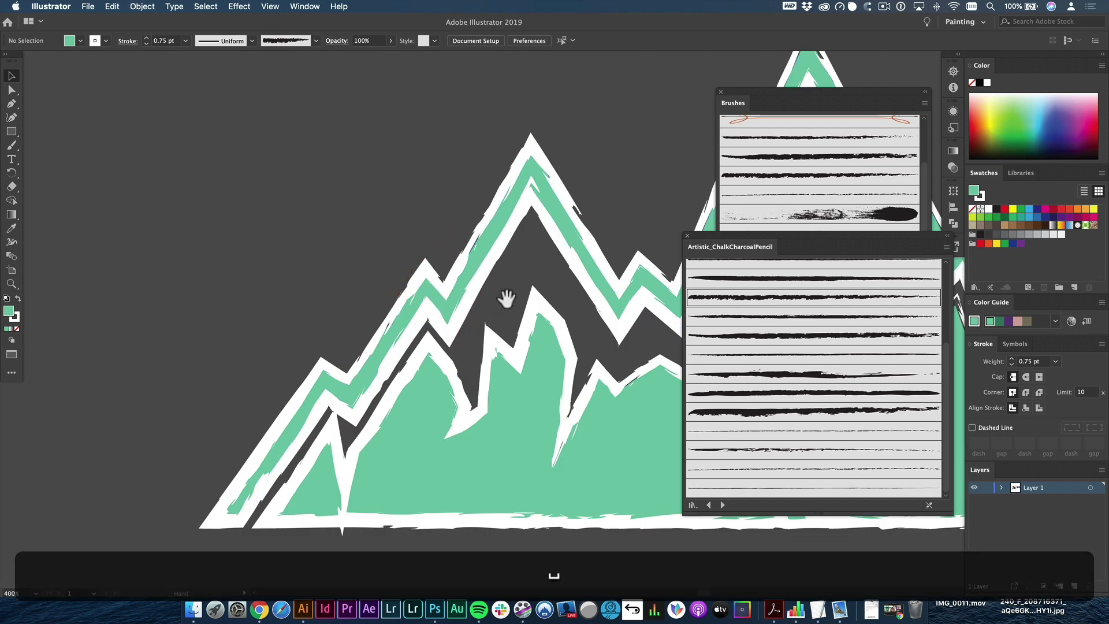
{"action": "left_click_drag", "start_coordinate": [508, 297], "coordinate": [357, 278]}
- Expand the appearance of the mountain group so the brush strokes become filled shapes, and deselect it
{"action": "left_click", "coordinate": [428, 407]}
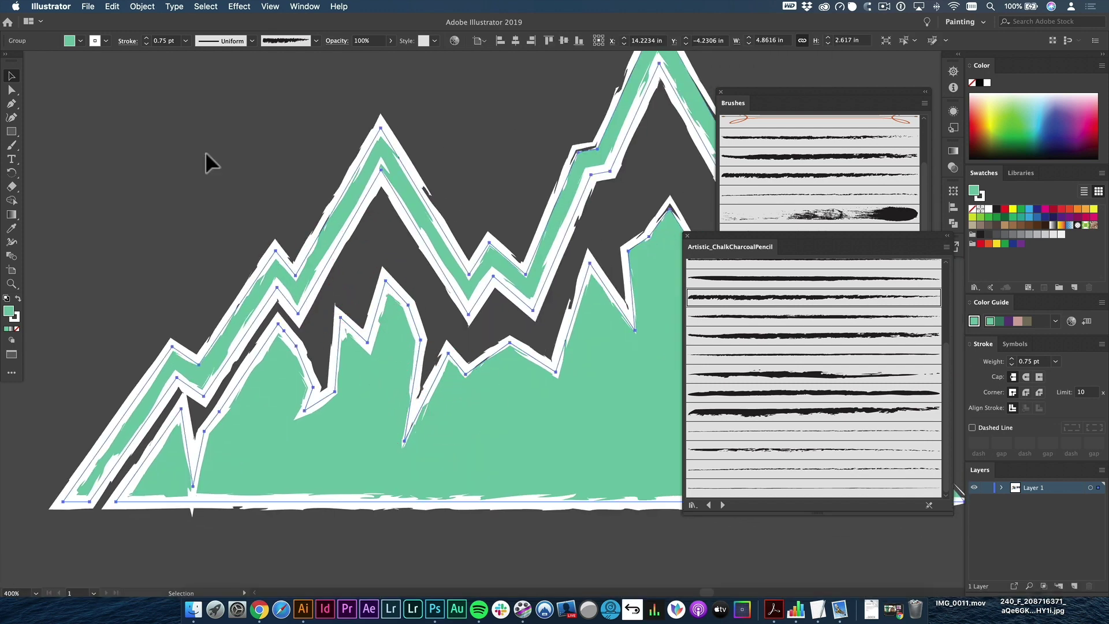
{"action": "left_click", "coordinate": [142, 6]}
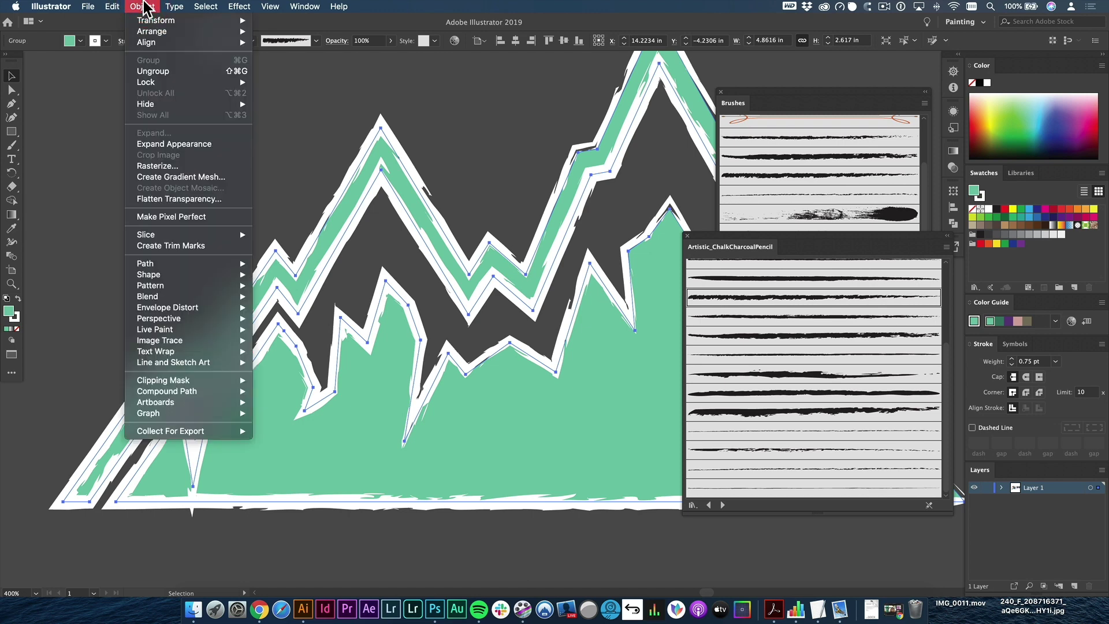
{"action": "left_click", "coordinate": [187, 145]}
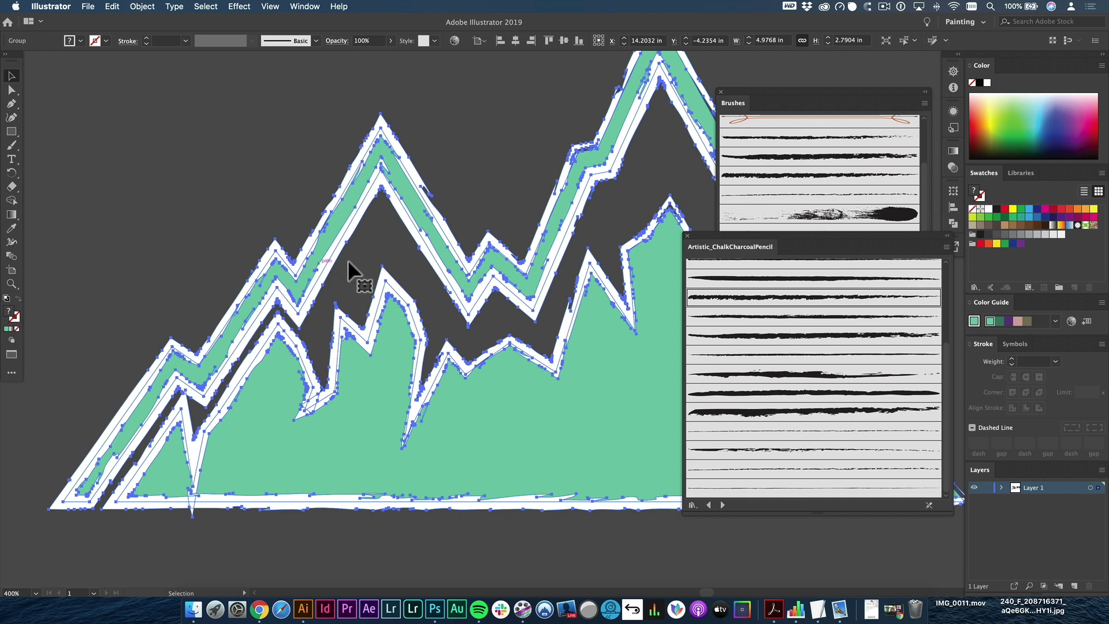
{"action": "scroll", "coordinate": [348, 259], "scroll_direction": "right", "scroll_amount": 3}
{"action": "scroll", "coordinate": [348, 258], "scroll_direction": "up", "scroll_amount": 1}
{"action": "left_click", "coordinate": [373, 177]}
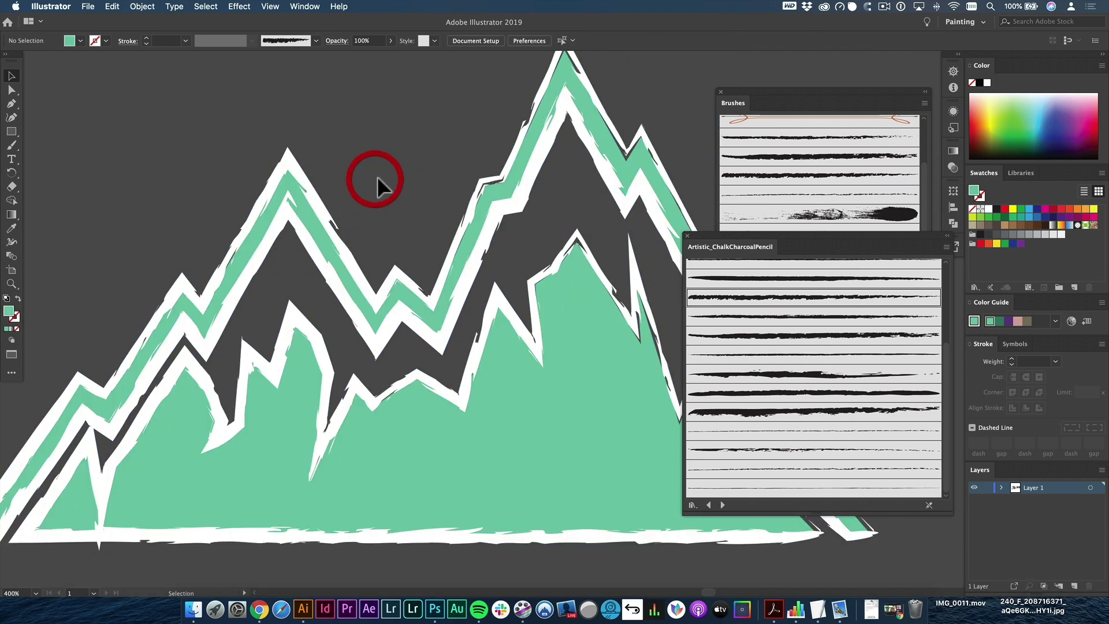
- Ungroup the expanded mountain artwork and reselect it to check how its pieces are grouped
{"action": "left_click", "coordinate": [453, 433]}
{"action": "key", "text": "shift+super+g"}
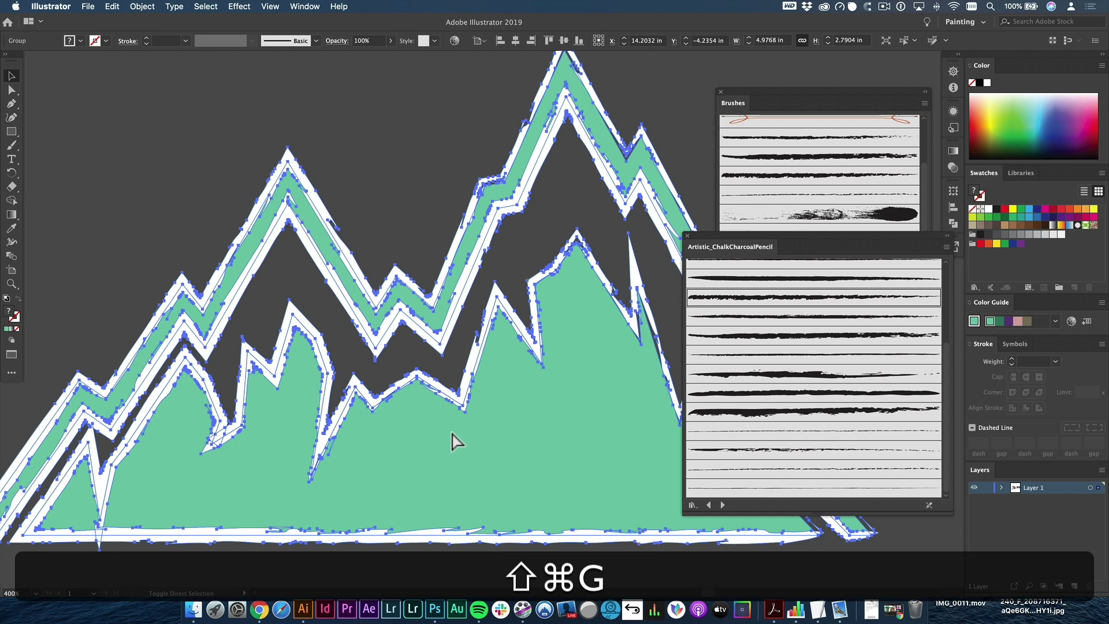
{"action": "left_click", "coordinate": [148, 7]}
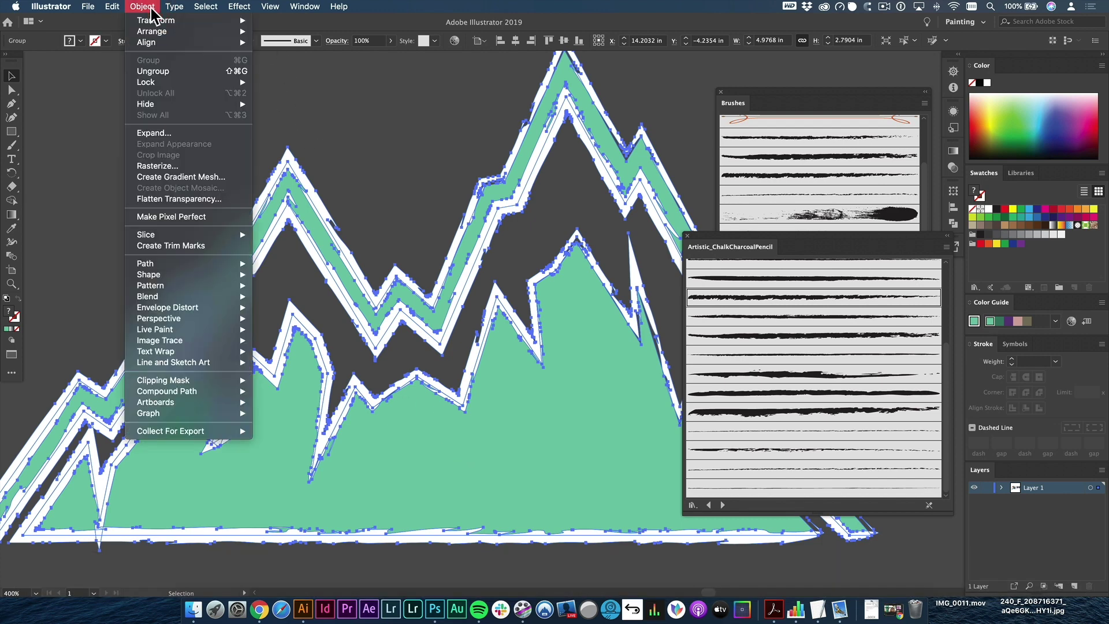
{"action": "key", "text": "Escape"}
{"action": "left_click", "coordinate": [396, 95]}
{"action": "left_click", "coordinate": [515, 456]}
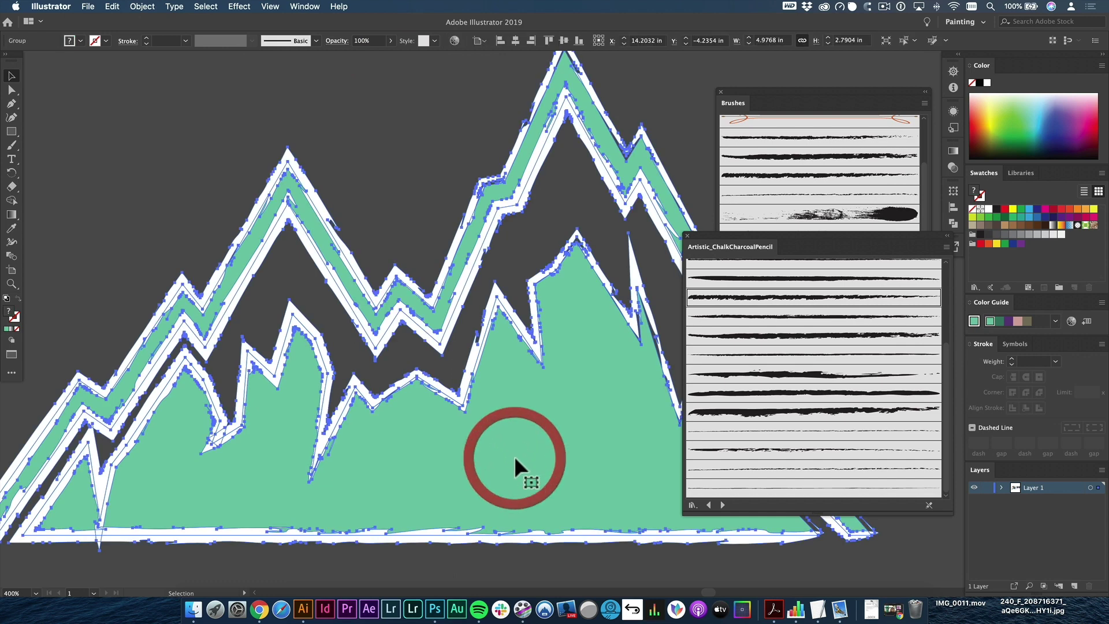
- Isolate the lower mountain's green fill, try moving it off its brushed outline, undo the move and exit isolation
{"action": "double_click", "coordinate": [565, 439]}
{"action": "left_click", "coordinate": [565, 438]}
{"action": "double_click", "coordinate": [562, 437]}
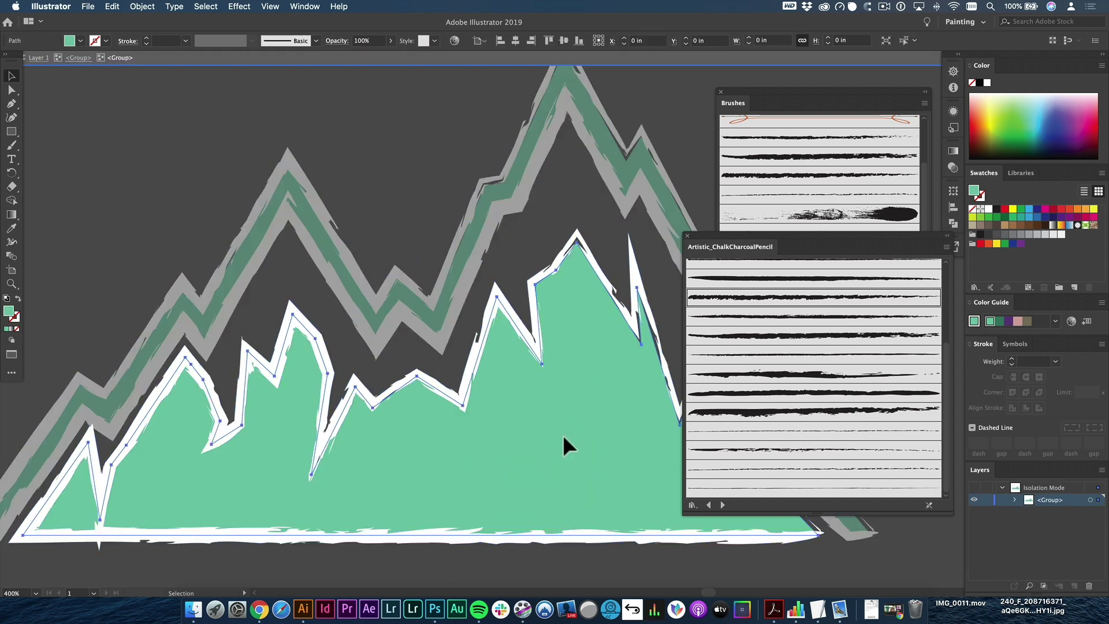
{"action": "left_click_drag", "start_coordinate": [295, 432], "coordinate": [355, 283]}
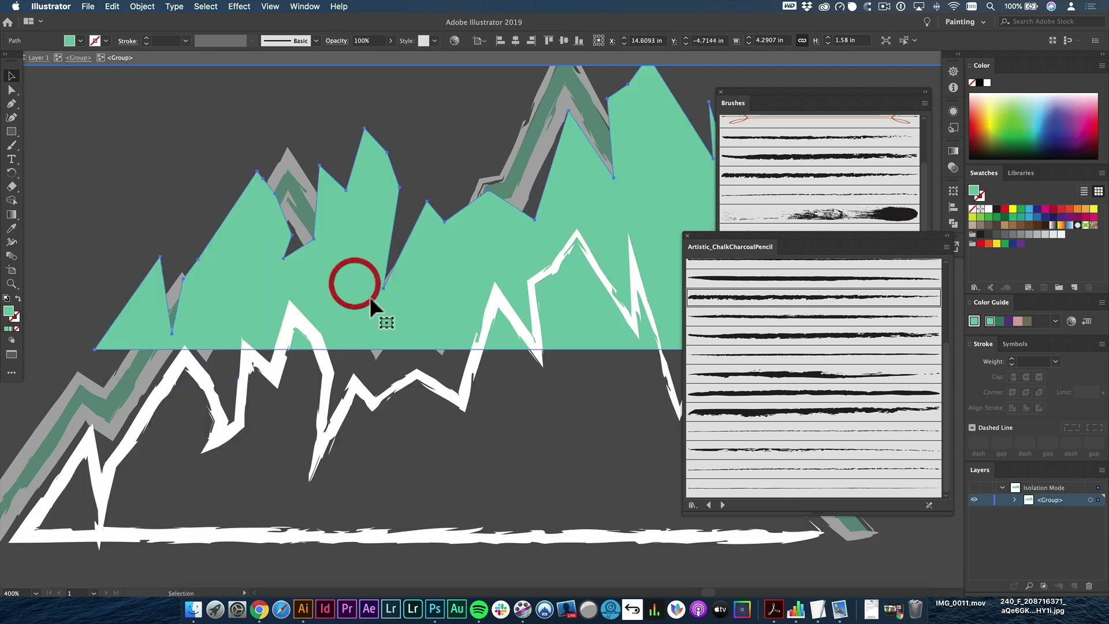
{"action": "key", "text": "super+z"}
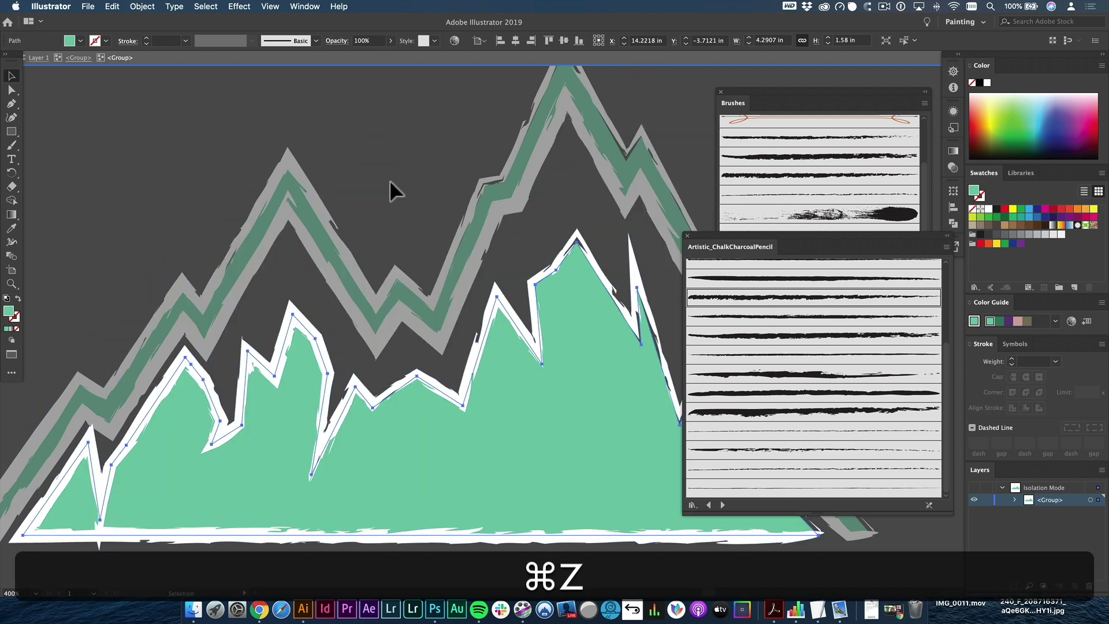
{"action": "double_click", "coordinate": [389, 179]}
- Inspect the lower mountain's white brushed outline in isolation and return to the full artwork
{"action": "double_click", "coordinate": [304, 329]}
{"action": "left_click", "coordinate": [308, 327]}
{"action": "double_click", "coordinate": [308, 327]}
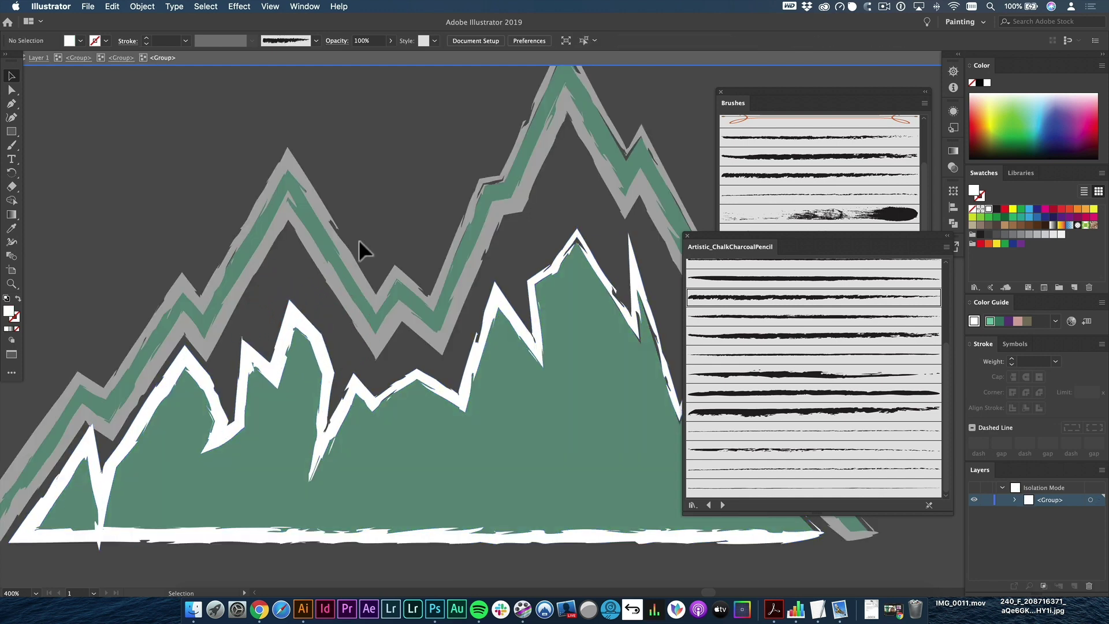
{"action": "double_click", "coordinate": [383, 199]}
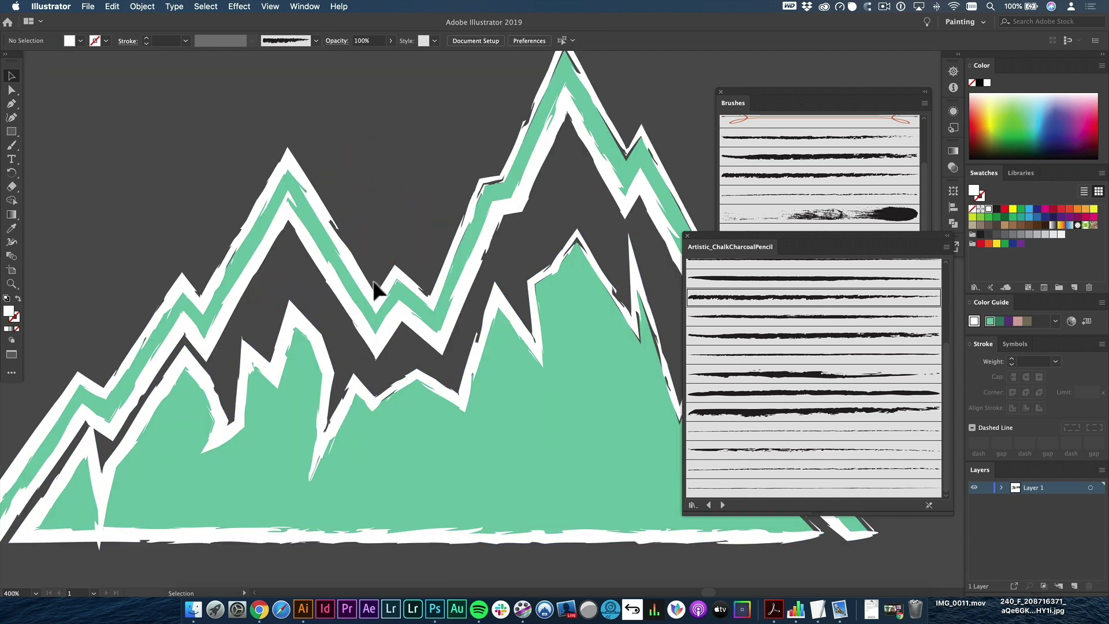
- Try to merge the lower mountain's green fill with its brushed edges using the Shape Builder tool, and undo it
{"action": "left_click", "coordinate": [381, 408]}
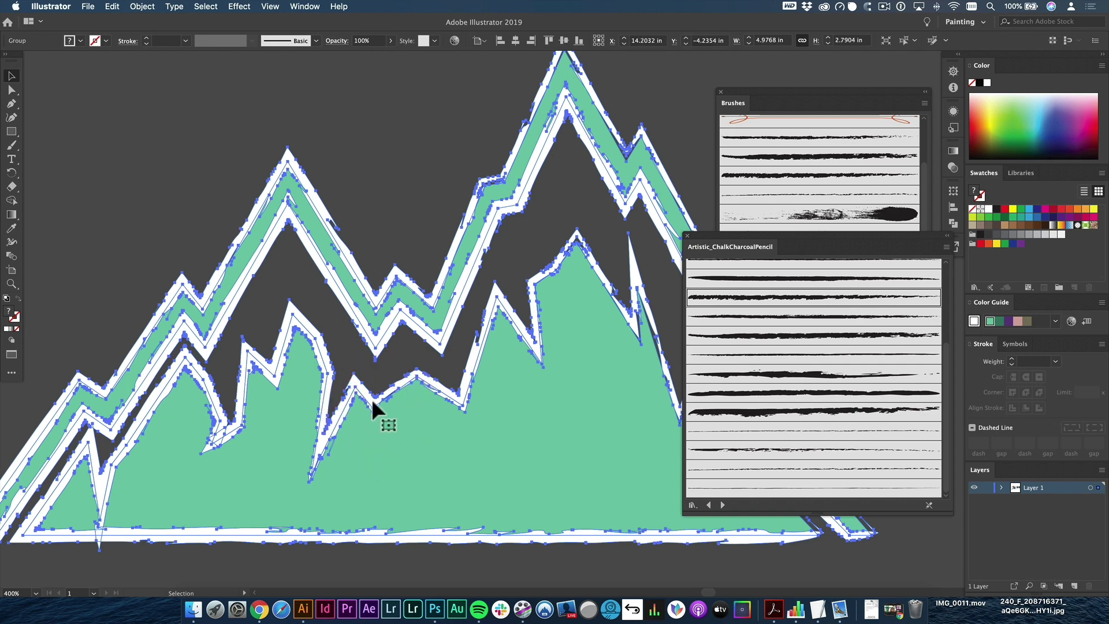
{"action": "key", "text": "shift+m"}
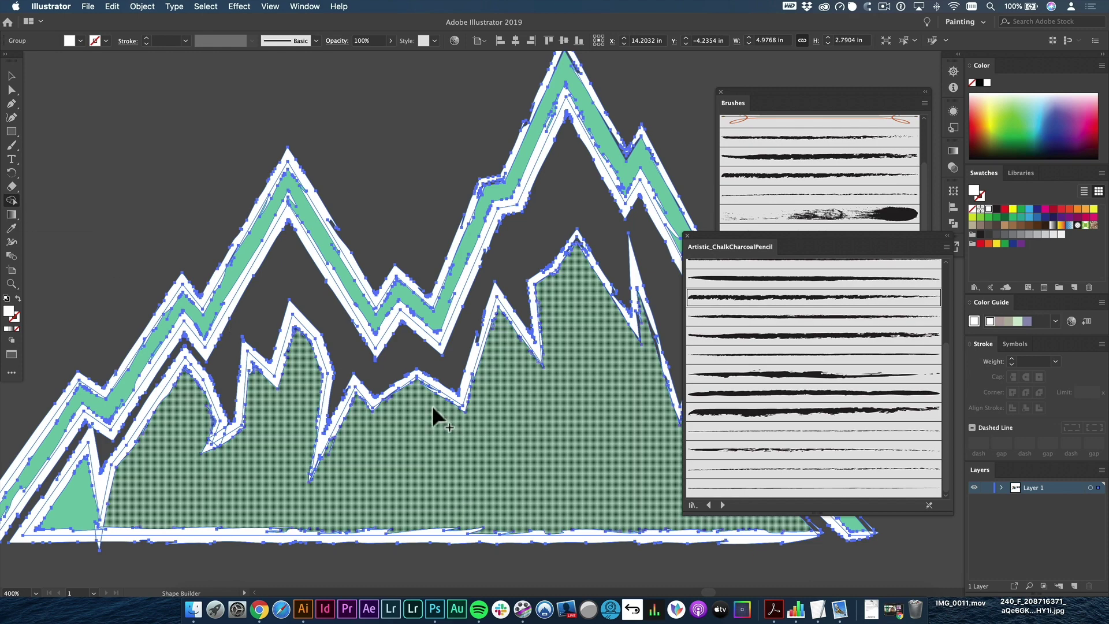
{"action": "mouse_move", "coordinate": [460, 420]}
{"action": "left_mouse_down"}
{"action": "mouse_move", "coordinate": [364, 406]}
{"action": "mouse_move", "coordinate": [353, 389]}
{"action": "mouse_move", "coordinate": [315, 436]}
{"action": "mouse_move", "coordinate": [304, 352]}
{"action": "mouse_move", "coordinate": [211, 223]}
{"action": "mouse_move", "coordinate": [345, 295]}
{"action": "mouse_move", "coordinate": [193, 355]}
{"action": "mouse_move", "coordinate": [395, 438]}
{"action": "mouse_move", "coordinate": [461, 477]}
{"action": "left_mouse_up"}
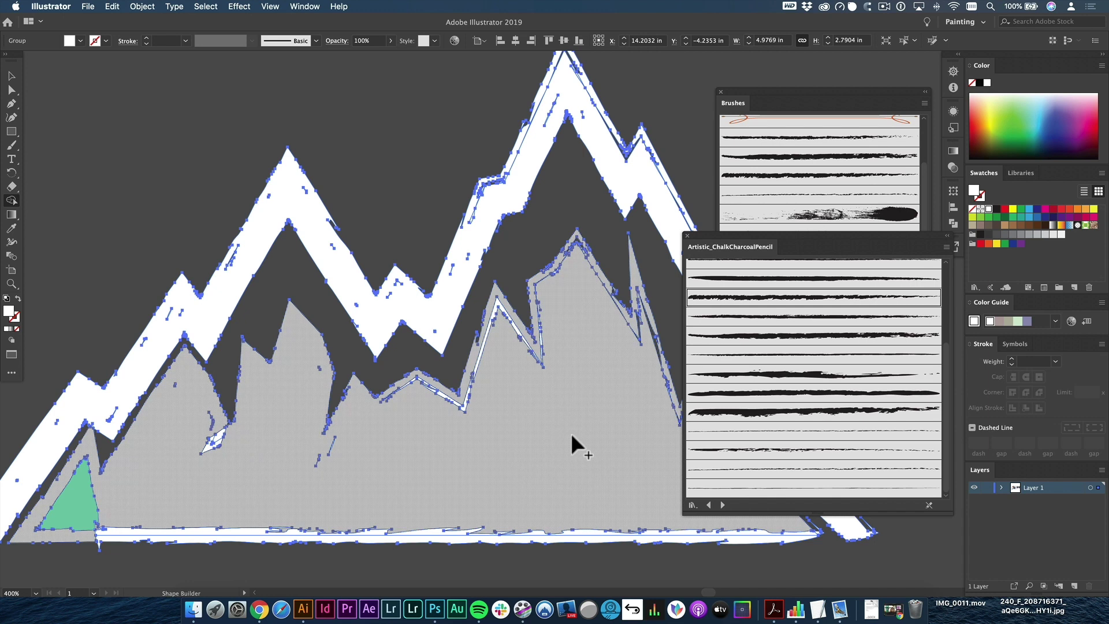
{"action": "key", "text": "cmd+z"}
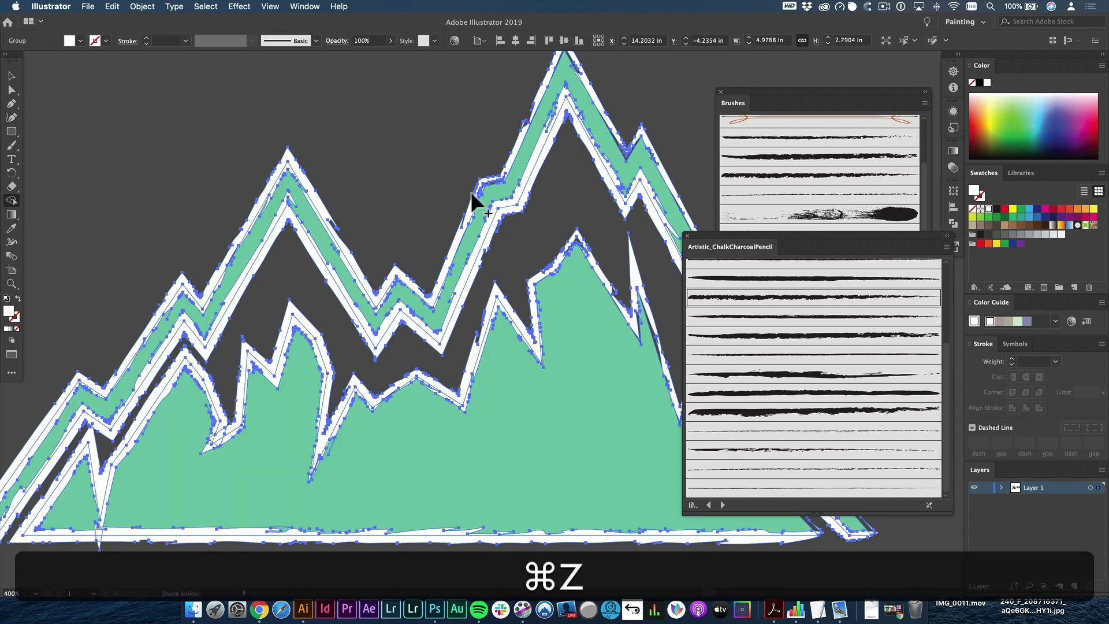
- Merge the mountains' green fills with their brushed edges using Pathfinder's Unite
{"action": "left_click", "coordinate": [305, 6]}
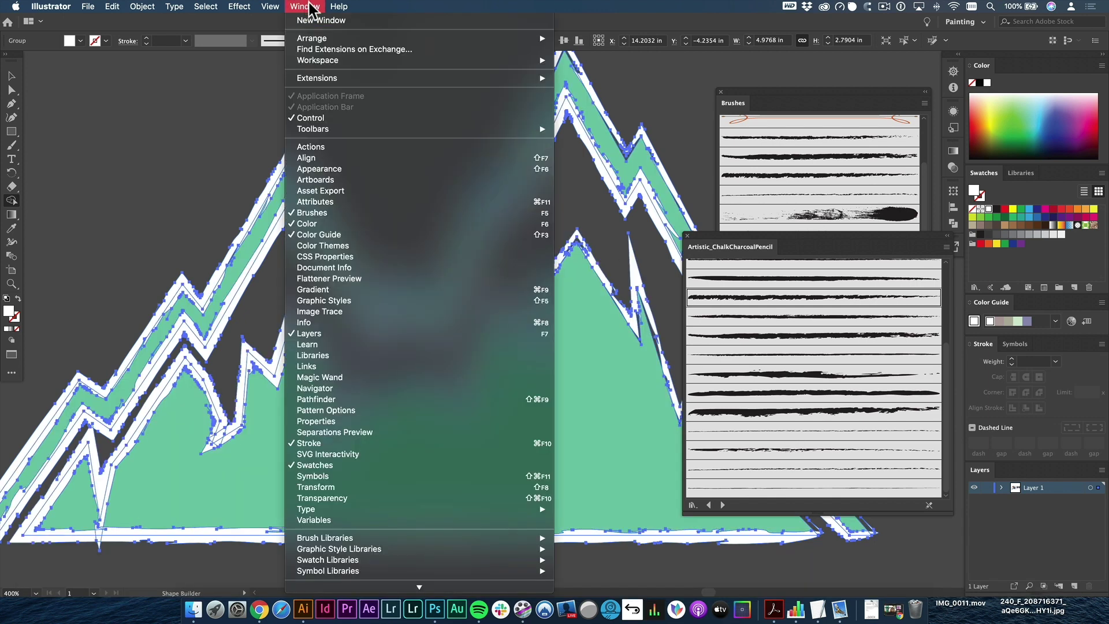
{"action": "left_click", "coordinate": [347, 401]}
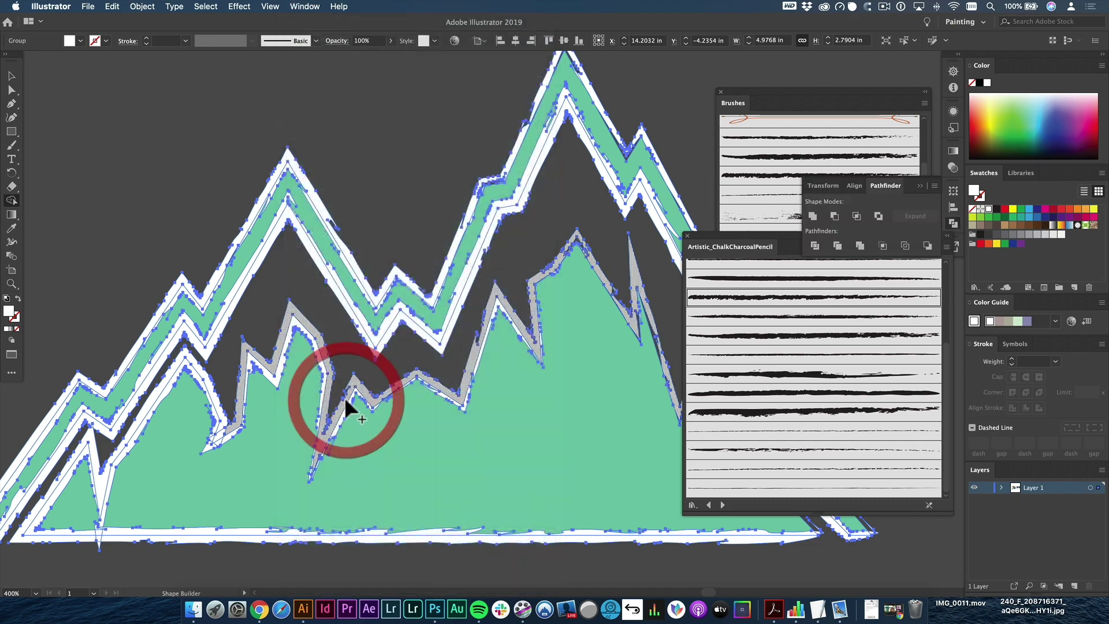
{"action": "left_click", "coordinate": [814, 217]}
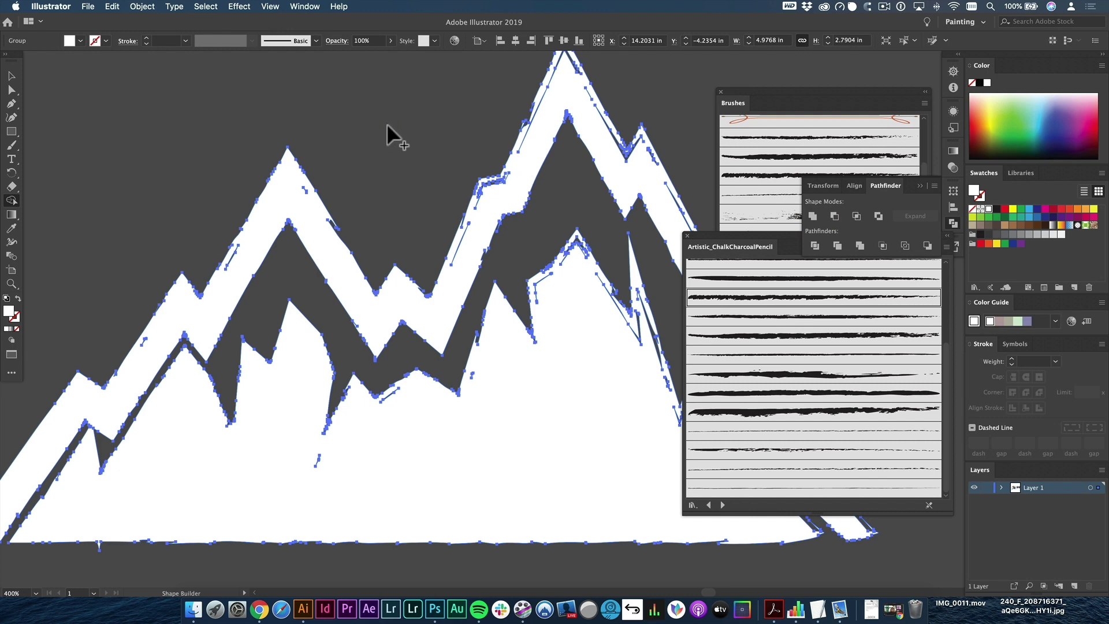
{"action": "left_click", "coordinate": [409, 163], "text": "alt+super"}
{"action": "left_click", "coordinate": [410, 171], "text": "alt+super"}
{"action": "left_click_drag", "start_coordinate": [490, 259], "coordinate": [226, 59]}
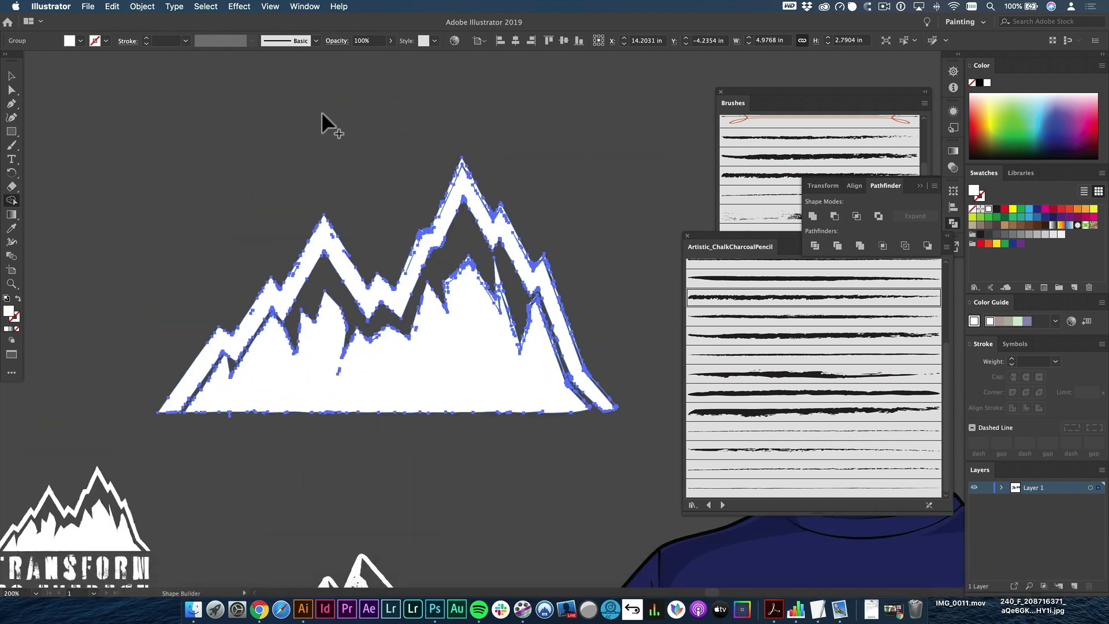
- Select the united mountain artwork and test several fill colours from the colour spectrum on it, ending on purple
{"action": "key", "text": "v"}
{"action": "left_click", "coordinate": [408, 174]}
{"action": "left_click", "coordinate": [393, 363]}
{"action": "left_click", "coordinate": [1002, 108]}
{"action": "left_click", "coordinate": [1073, 117]}
{"action": "left_click", "coordinate": [1052, 142]}
{"action": "left_click", "coordinate": [1017, 127]}
{"action": "left_click", "coordinate": [1040, 110]}
{"action": "left_click", "coordinate": [1076, 109]}
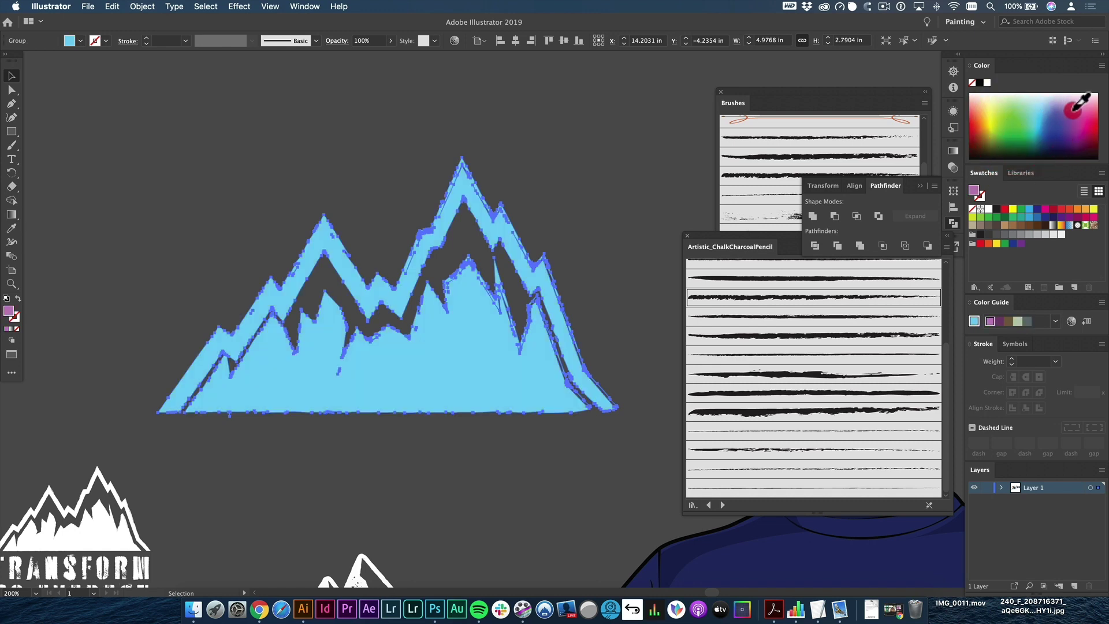
- Look over the Mountain and Adventure Expedition badges among the reference logos beside the mockup
{"action": "left_click", "coordinate": [550, 146], "text": "alt+super"}
{"action": "left_click", "coordinate": [549, 146], "text": "alt+super"}
{"action": "left_click_drag", "start_coordinate": [530, 474], "coordinate": [555, 162]}
{"action": "left_click_drag", "start_coordinate": [588, 406], "coordinate": [463, 275]}
{"action": "left_click_drag", "start_coordinate": [406, 240], "coordinate": [693, 223]}
{"action": "left_click_drag", "start_coordinate": [280, 297], "coordinate": [566, 186]}
{"action": "left_click", "coordinate": [157, 322], "text": "super"}
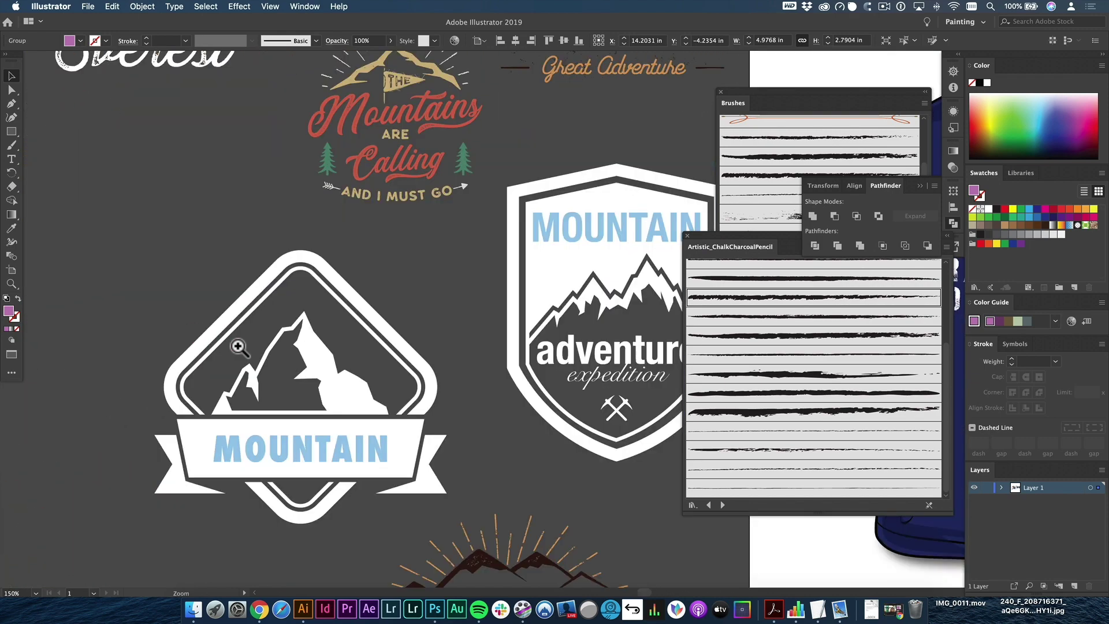
{"action": "left_click", "coordinate": [200, 328], "text": "super"}
{"action": "left_click_drag", "start_coordinate": [504, 339], "coordinate": [10, 261]}
{"action": "left_click", "coordinate": [535, 227], "text": "super"}
{"action": "left_click", "coordinate": [536, 228], "text": "super"}
{"action": "left_click_drag", "start_coordinate": [545, 384], "coordinate": [257, 178]}
{"action": "left_click", "coordinate": [456, 171], "text": "alt+super"}
{"action": "left_click", "coordinate": [456, 171], "text": "alt+super"}
{"action": "left_click_drag", "start_coordinate": [290, 242], "coordinate": [9, 253]}
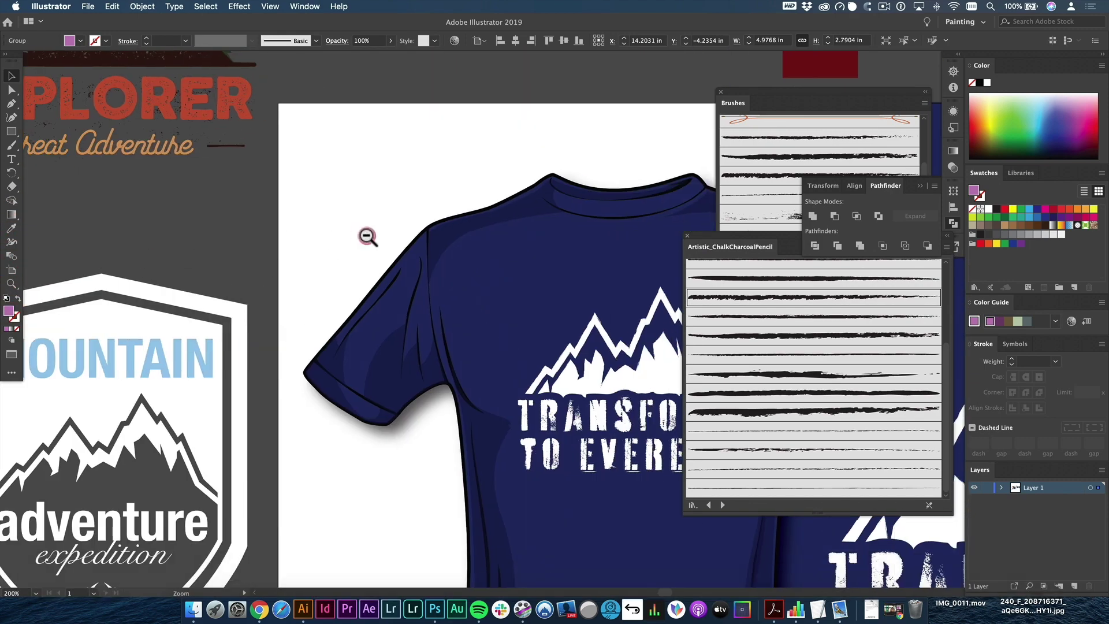
- Examine the Transform to Everest logo on the navy T-shirt mockup
{"action": "left_click", "coordinate": [368, 238], "text": "alt+super"}
{"action": "left_click", "coordinate": [369, 237], "text": "super"}
{"action": "left_click_drag", "start_coordinate": [442, 260], "coordinate": [1, 298]}
{"action": "left_click", "coordinate": [347, 314], "text": "alt+super"}
{"action": "left_click", "coordinate": [378, 318], "text": "alt+super"}
{"action": "left_click_drag", "start_coordinate": [376, 309], "coordinate": [71, 155]}
{"action": "left_click", "coordinate": [505, 341], "text": "super"}
{"action": "left_click", "coordinate": [505, 342], "text": "super"}
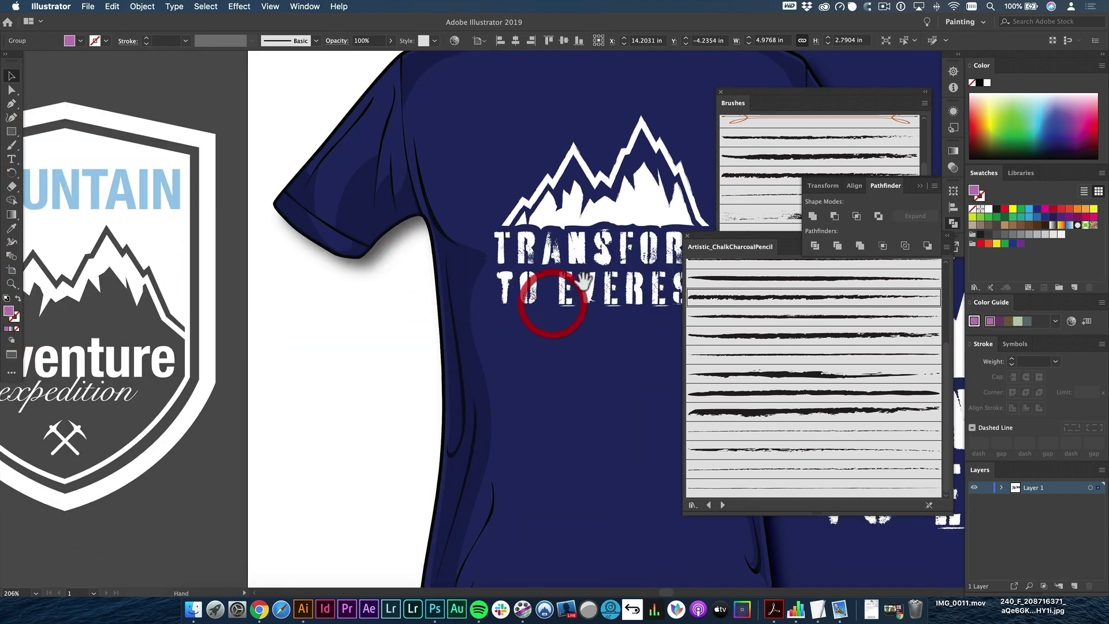
{"action": "left_click_drag", "start_coordinate": [553, 305], "coordinate": [461, 340]}
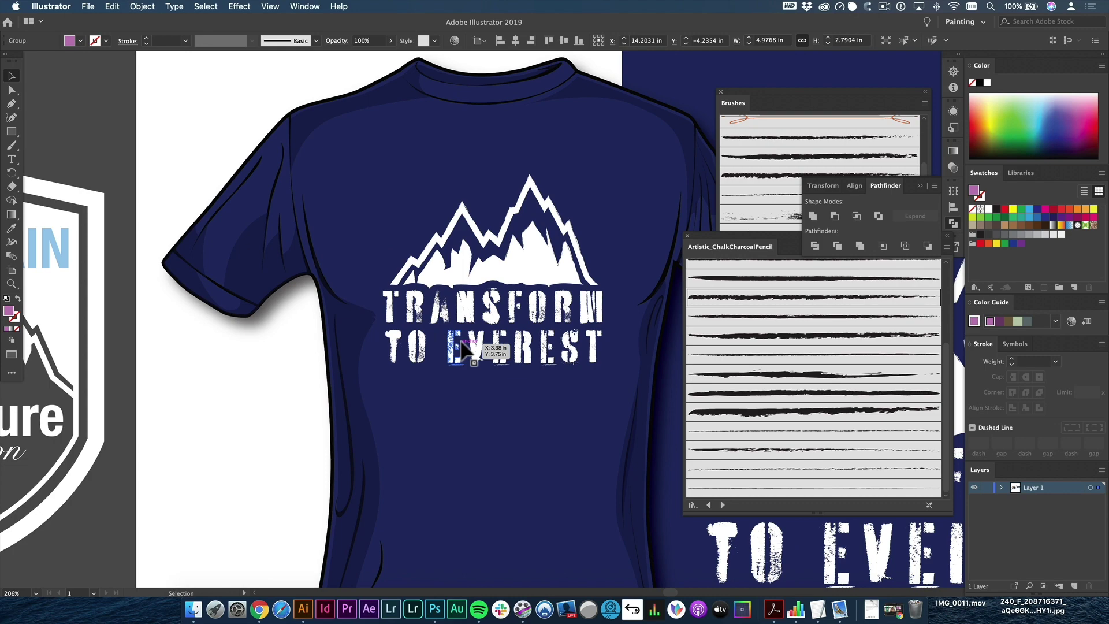
{"action": "left_click", "coordinate": [474, 335], "text": "alt+super"}
{"action": "left_click", "coordinate": [473, 335], "text": "alt+super"}
{"action": "left_click_drag", "start_coordinate": [549, 349], "coordinate": [108, 333]}
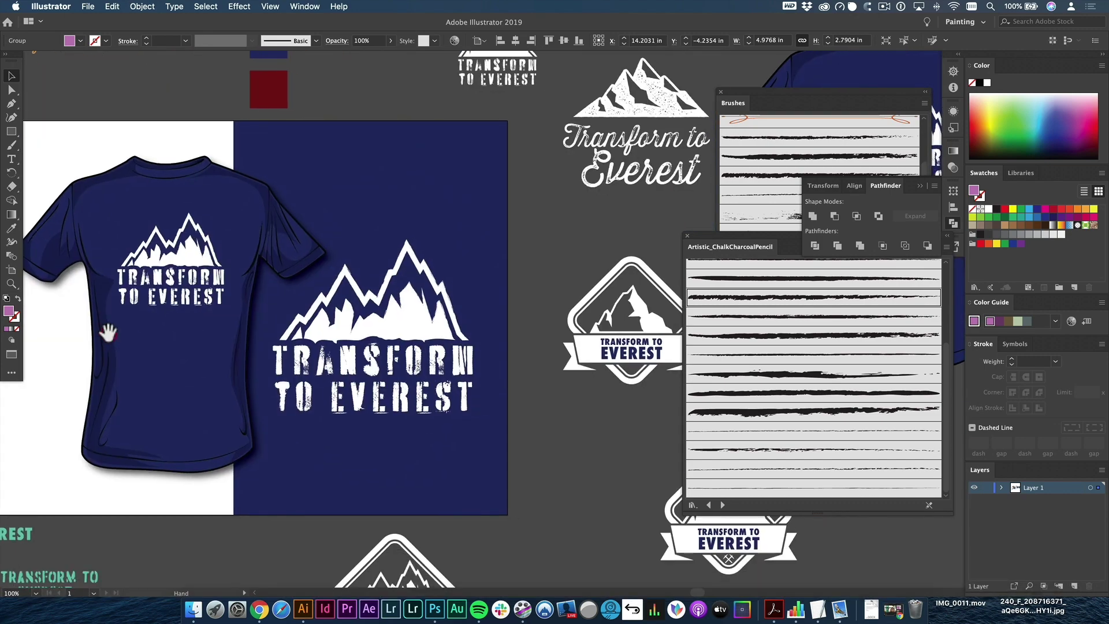
- Look over all the logo concepts surrounding the mockup artboard
{"action": "left_click", "coordinate": [283, 328], "text": "alt"}
{"action": "left_click", "coordinate": [229, 380], "text": "alt"}
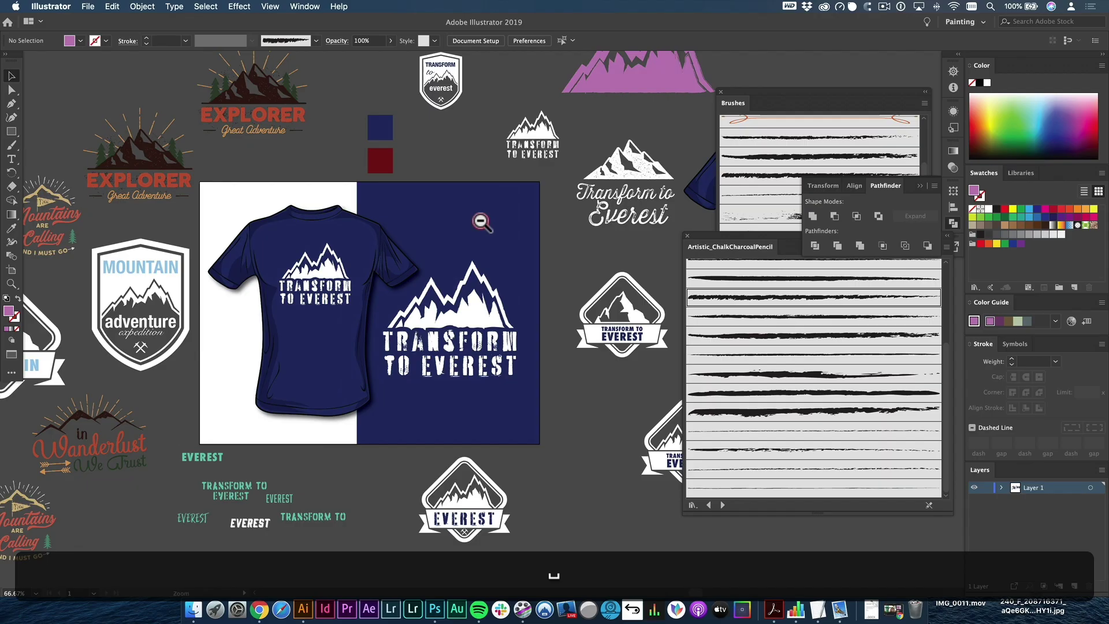
{"action": "scroll", "coordinate": [381, 323], "scroll_direction": "down", "scroll_amount": 2}
{"action": "left_click_drag", "start_coordinate": [202, 375], "coordinate": [115, 320]}
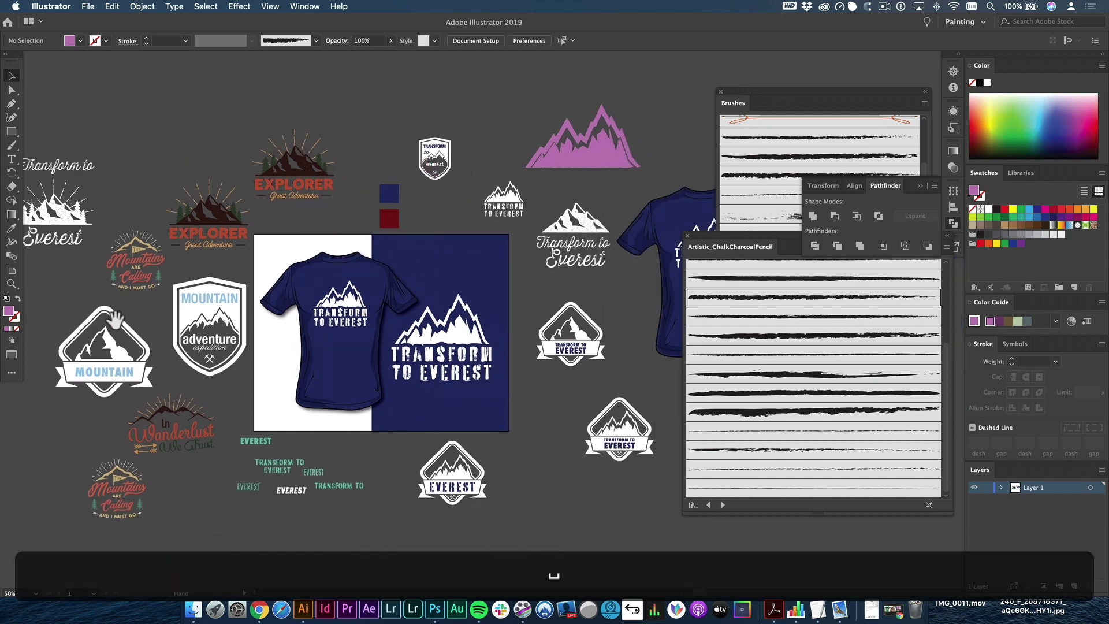
{"action": "left_click_drag", "start_coordinate": [538, 341], "coordinate": [416, 289]}
{"action": "left_click", "coordinate": [352, 298], "text": "super"}
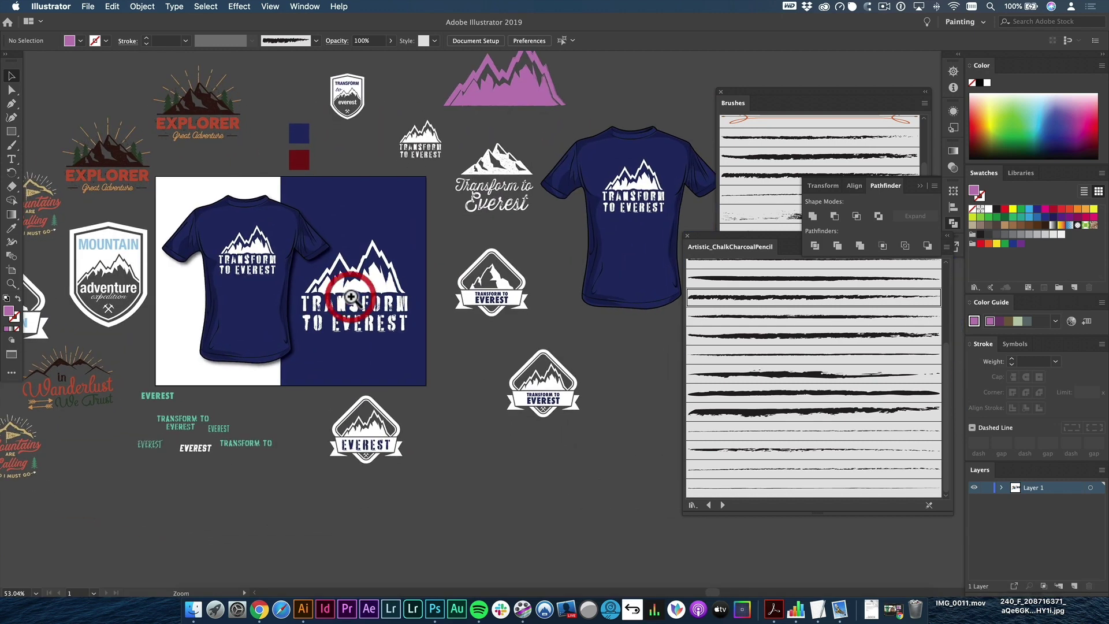
{"action": "key", "text": "space"}
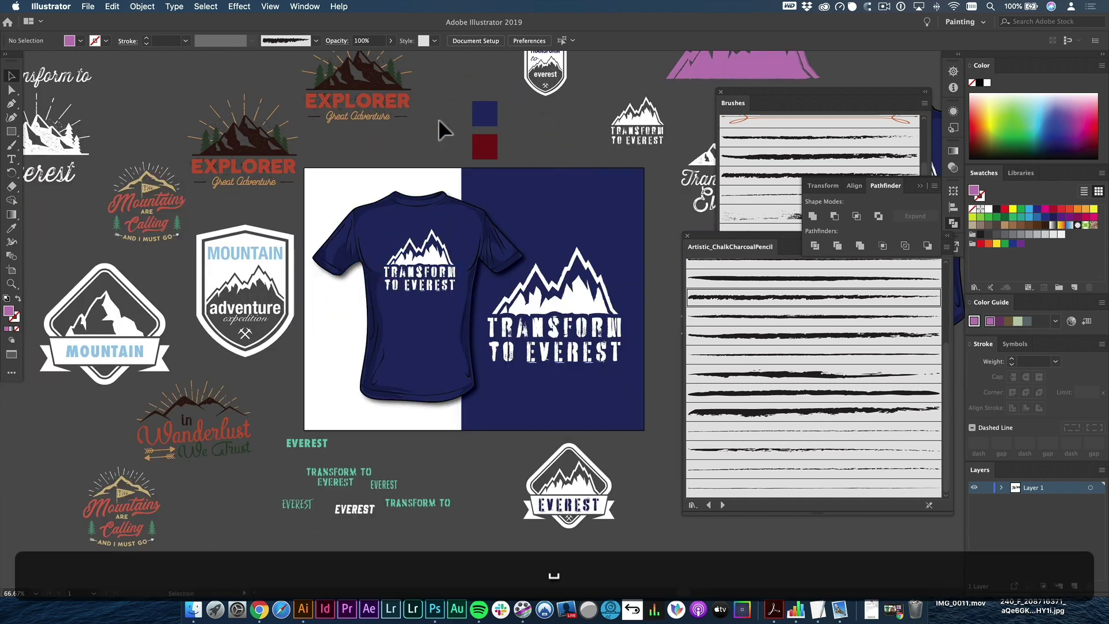
{"action": "left_click", "coordinate": [88, 6]}
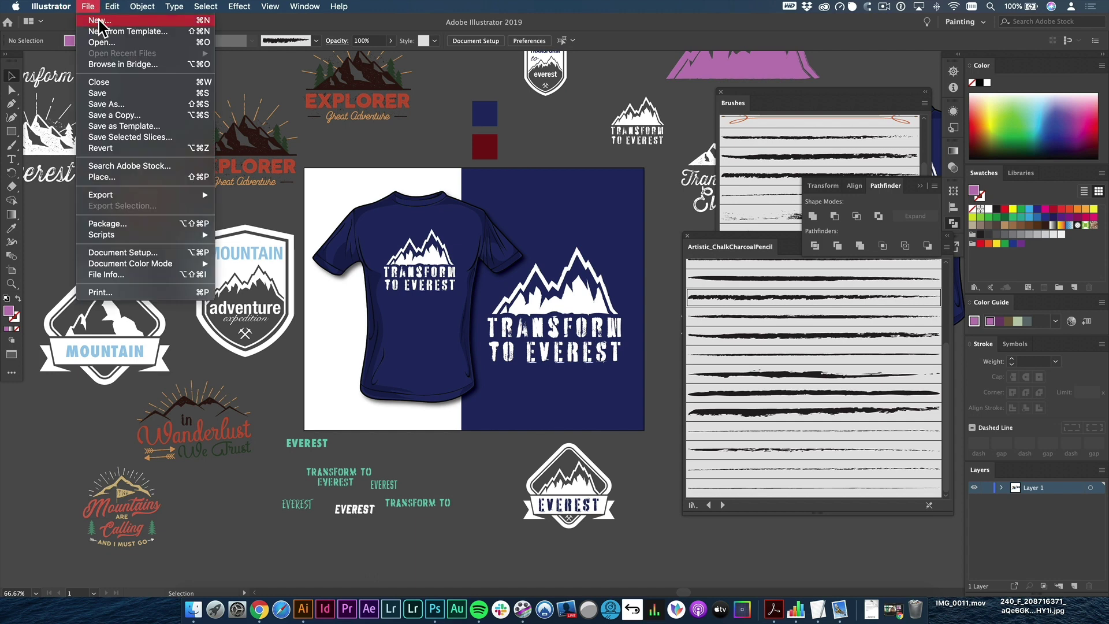
{"action": "left_click", "coordinate": [99, 22]}
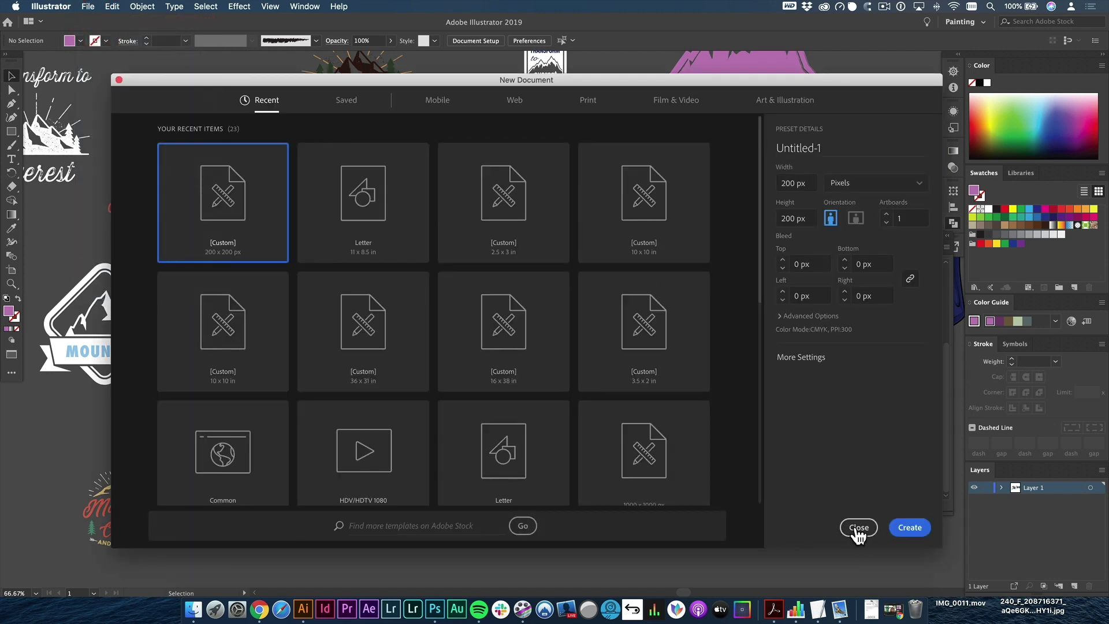
{"action": "left_click", "coordinate": [873, 527]}
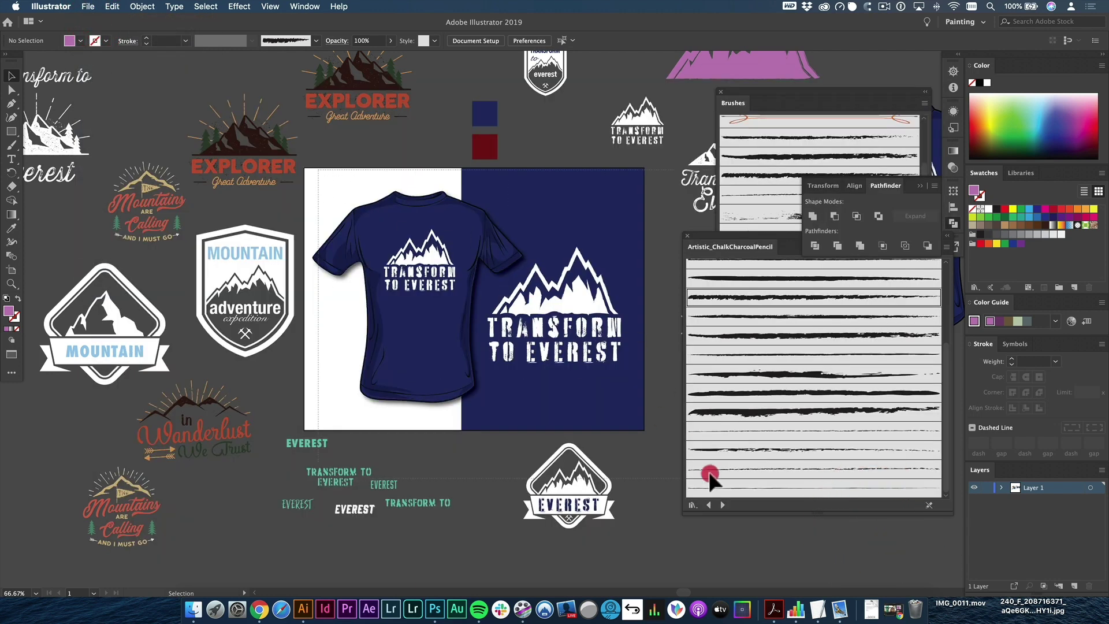
- Select the T-shirt mockup, the large logo and the Everest badge, and clear the selection
{"action": "key", "text": "cmd+a"}
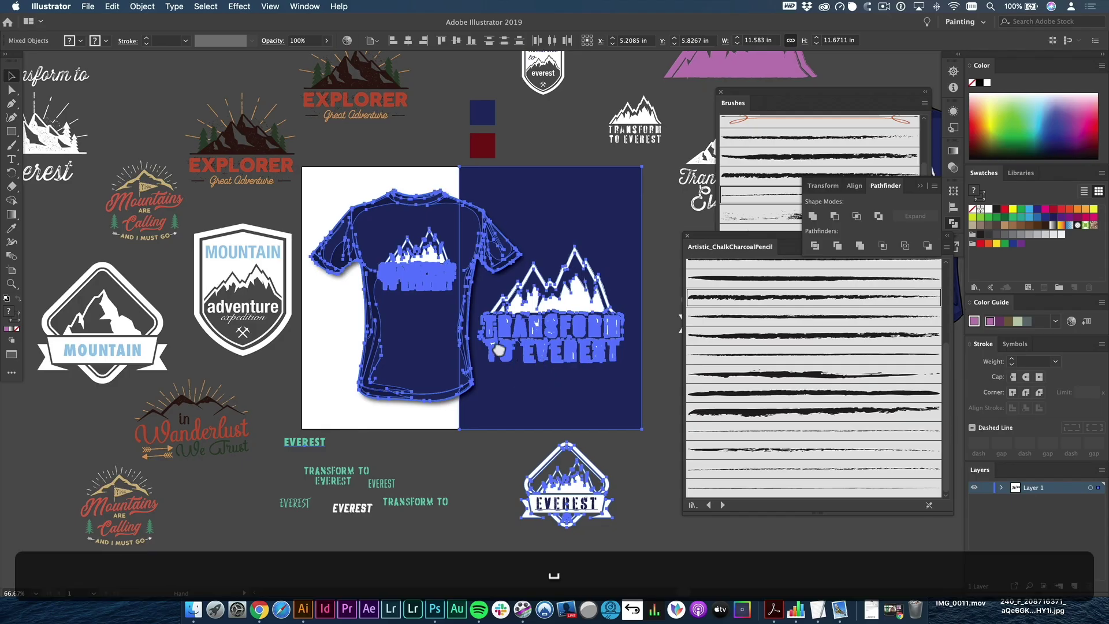
{"action": "scroll", "coordinate": [565, 340], "scroll_direction": "down", "scroll_amount": 2}
{"action": "scroll", "coordinate": [565, 339], "scroll_direction": "right", "scroll_amount": 4}
{"action": "left_click", "coordinate": [564, 327]}
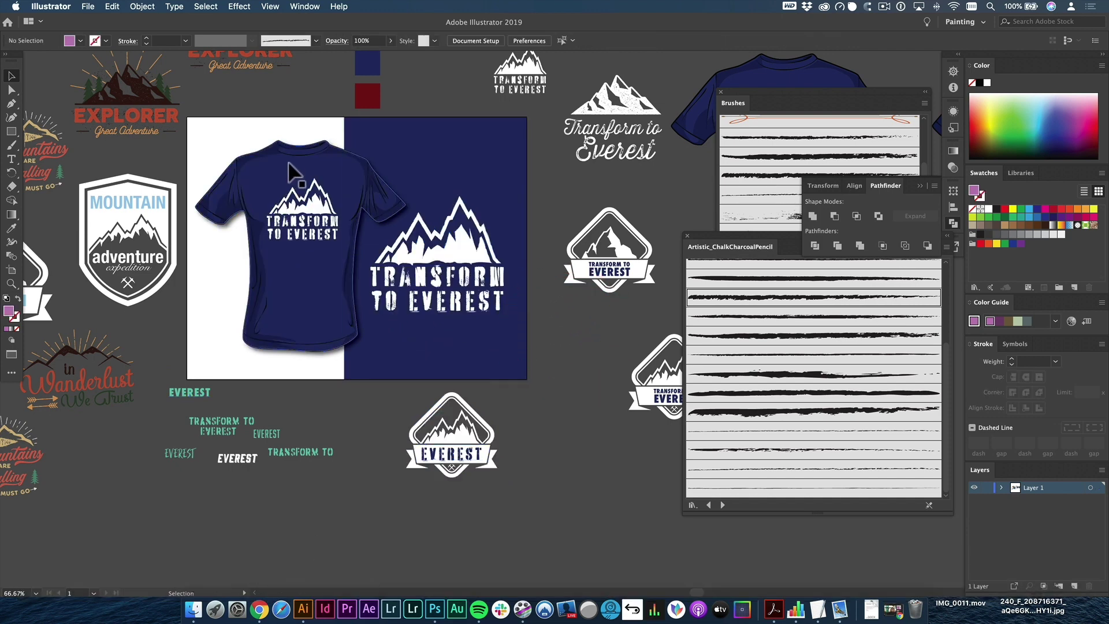
- Switch to the other open document and look over its MOCKUP artboards
{"action": "key", "text": "super+grave"}
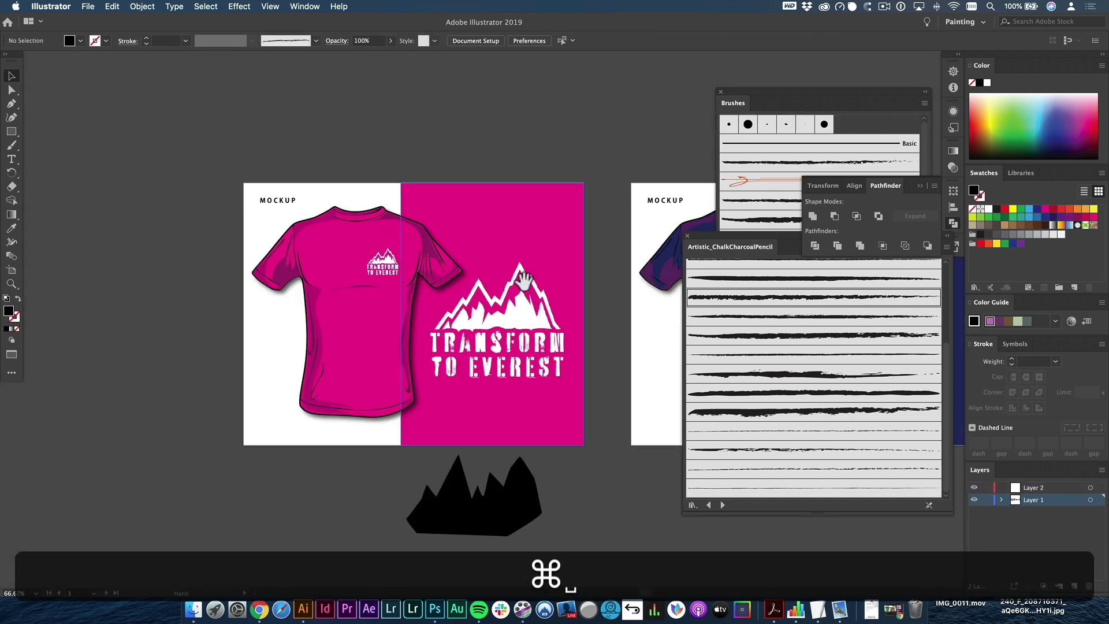
{"action": "left_click", "coordinate": [525, 283], "text": "alt+super"}
{"action": "left_click_drag", "start_coordinate": [598, 332], "coordinate": [383, 315]}
{"action": "left_click", "coordinate": [384, 314]}
- Undo the black jagged shape, the pink mockup copy and the shirt recolouring to restore the original navy mockup
{"action": "key", "text": "super+z"}
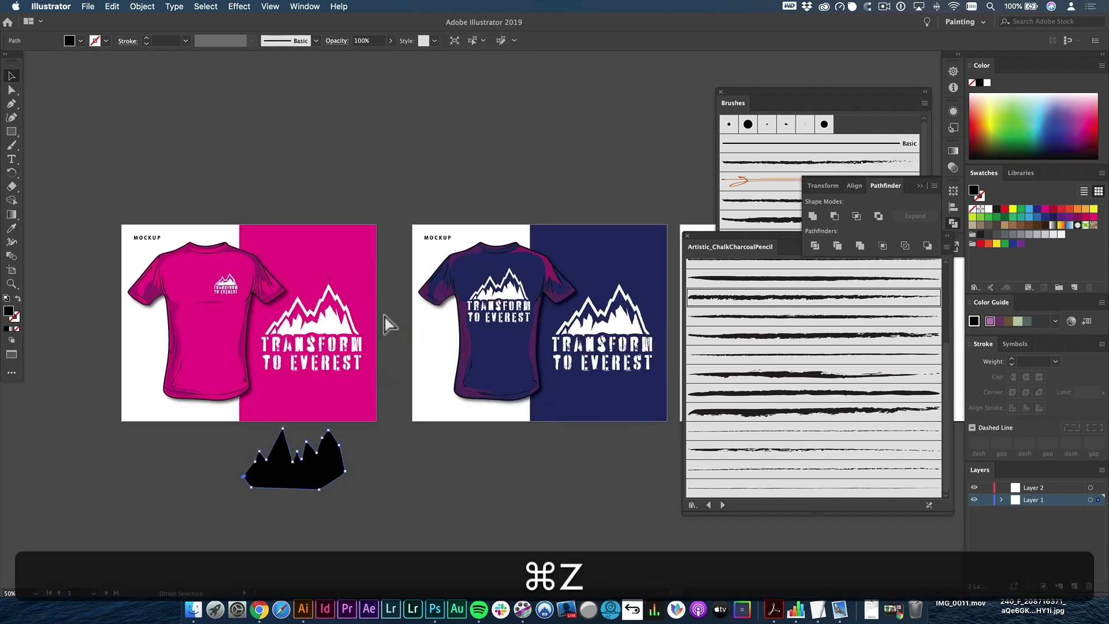
{"action": "key", "text": "super+z"}
{"action": "key", "text": "super+z"}
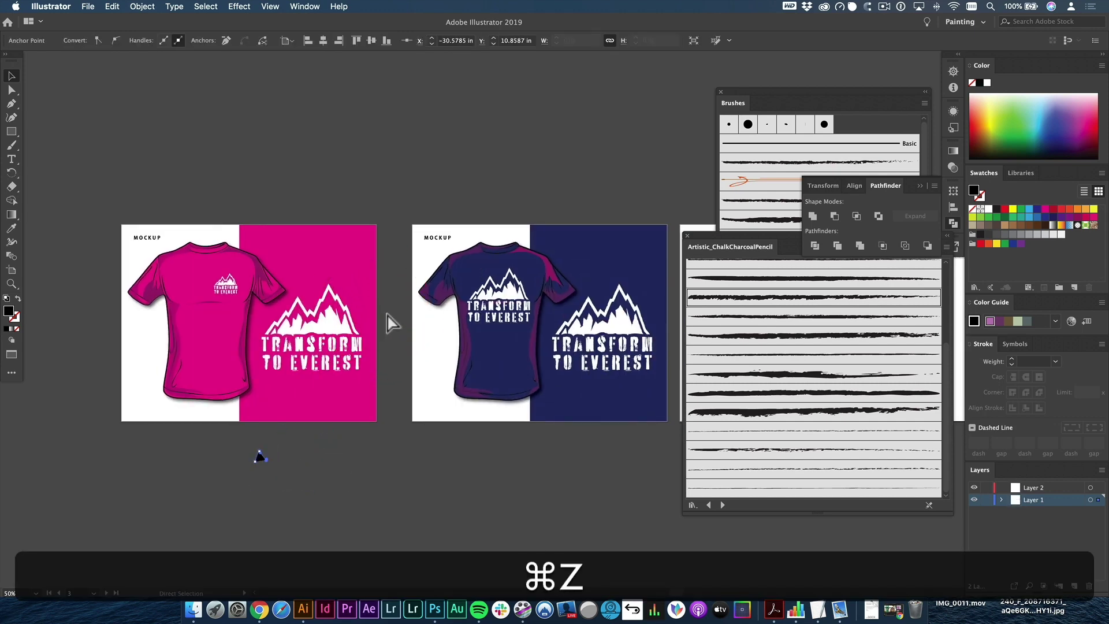
{"action": "key", "text": "super+z"}
{"action": "key", "text": "super+z"}
{"action": "key", "text": "super+z"}
{"action": "key", "text": "super+z"}
{"action": "key", "text": "super+z"}
{"action": "key", "text": "super+z"}
{"action": "key", "text": "super+z"}
{"action": "key", "text": "super+z"}
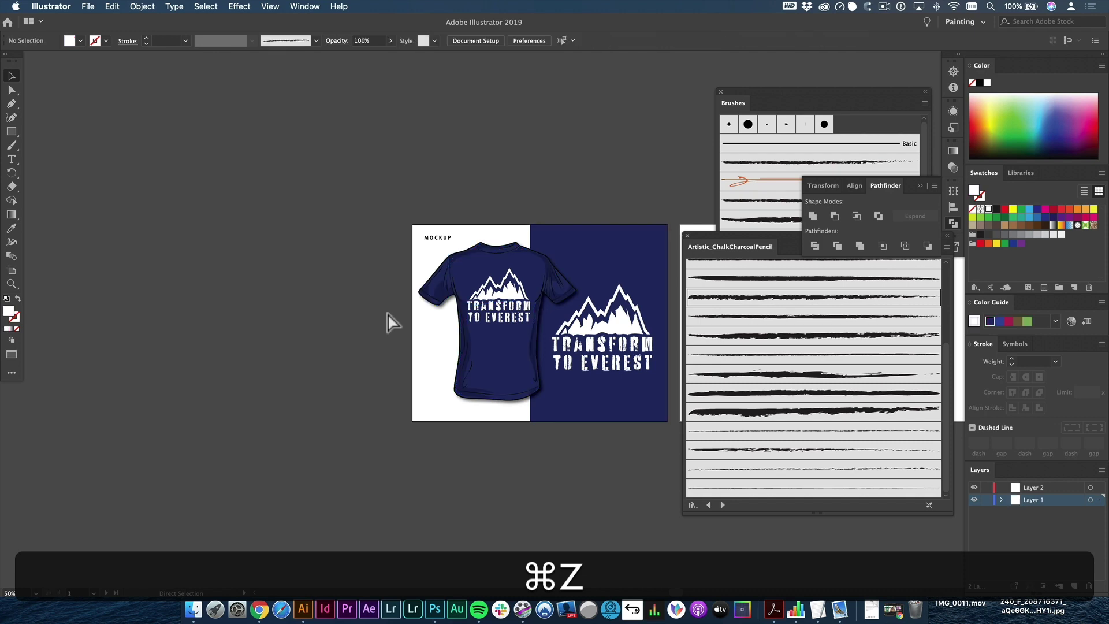
{"action": "key", "text": "super+shift+z"}
{"action": "key", "text": "super+z"}
{"action": "key", "text": "super+z"}
{"action": "key", "text": "super+z"}
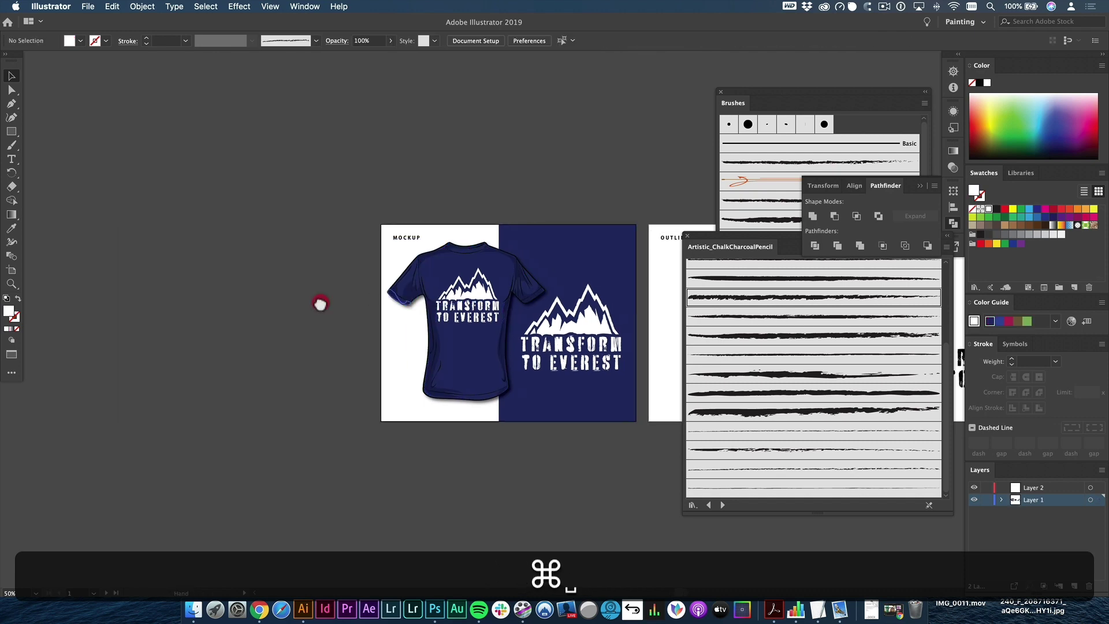
- Look over the Mockup, Outlined Artwork and Elements artboards side by side
{"action": "left_click", "coordinate": [302, 154]}
{"action": "key", "text": "super+s"}
{"action": "key", "text": "space"}
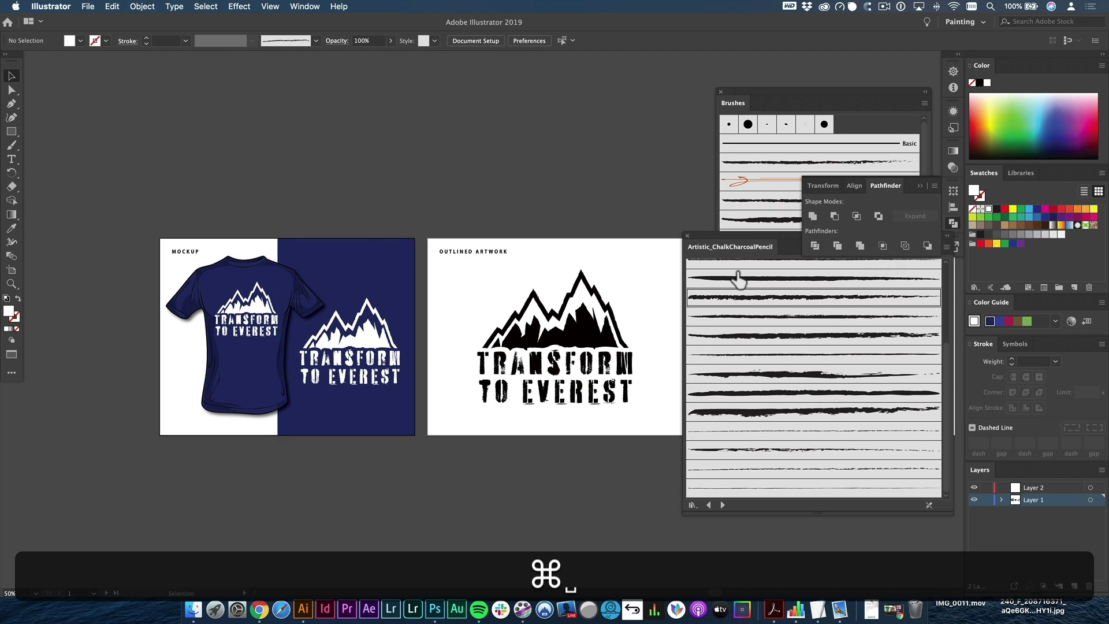
{"action": "left_click_drag", "start_coordinate": [410, 293], "coordinate": [327, 264]}
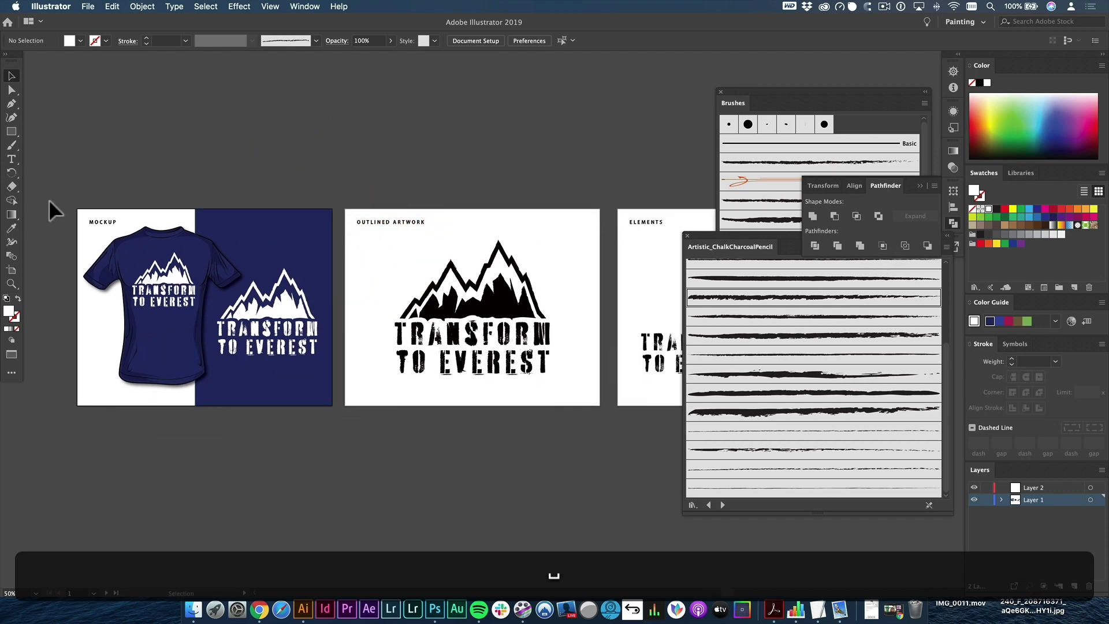
- Duplicate the EDITABLE ELEMENTS artboard together with its artwork, place the copy alongside the original, and leave artboard editing
{"action": "key", "text": "shift+o"}
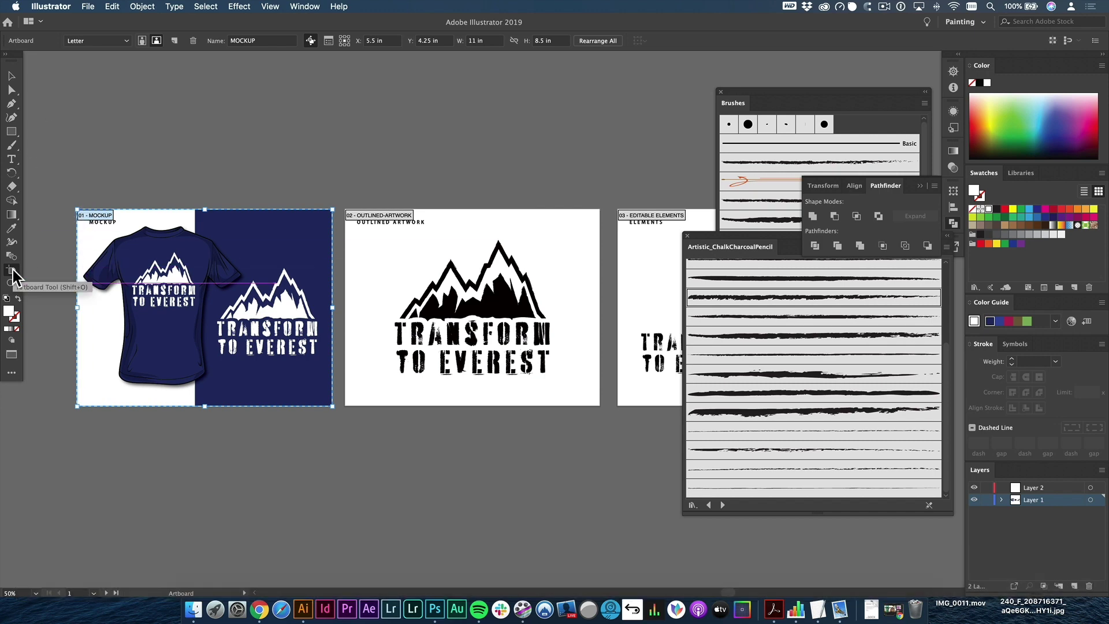
{"action": "key", "text": "super+minus"}
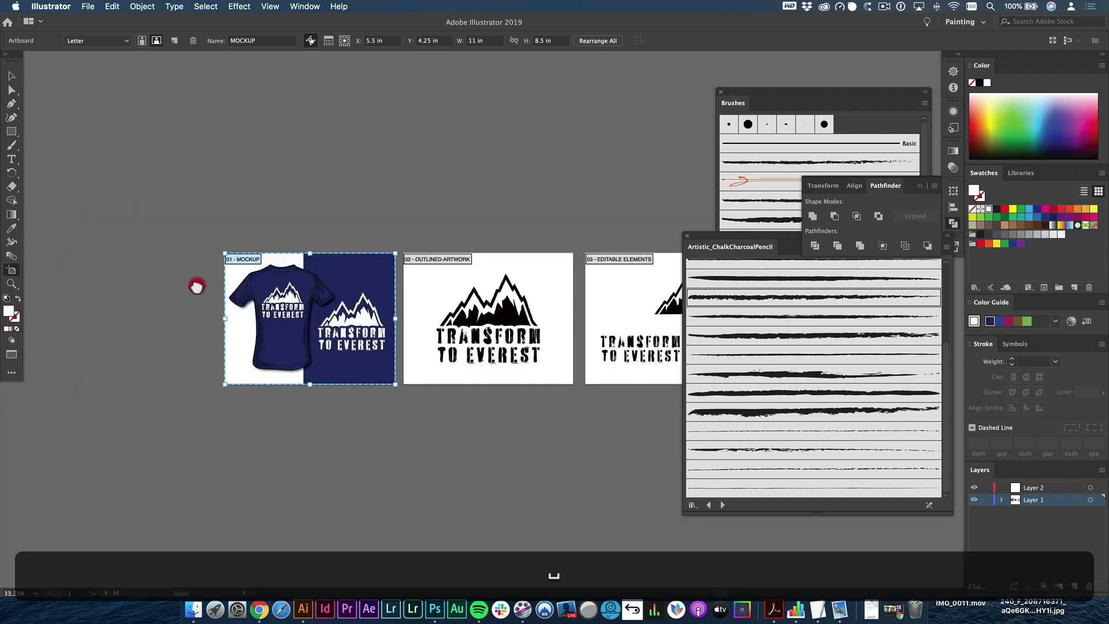
{"action": "left_click_drag", "start_coordinate": [360, 261], "coordinate": [227, 273]}
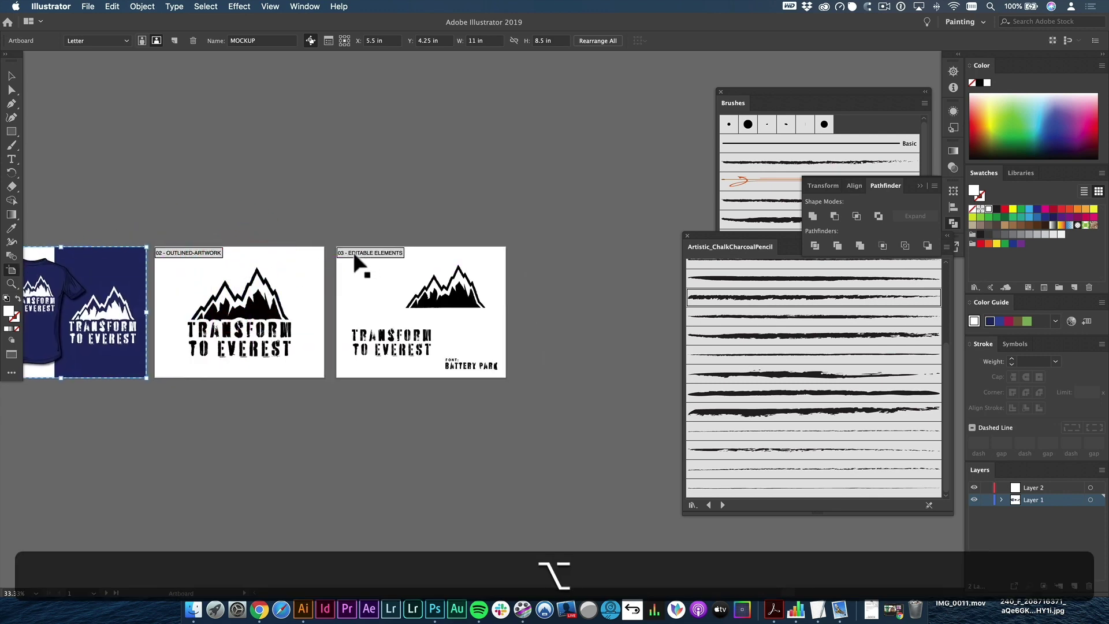
{"action": "left_click_drag", "start_coordinate": [356, 254], "coordinate": [558, 249]}
{"action": "left_click_drag", "start_coordinate": [552, 250], "coordinate": [541, 275]}
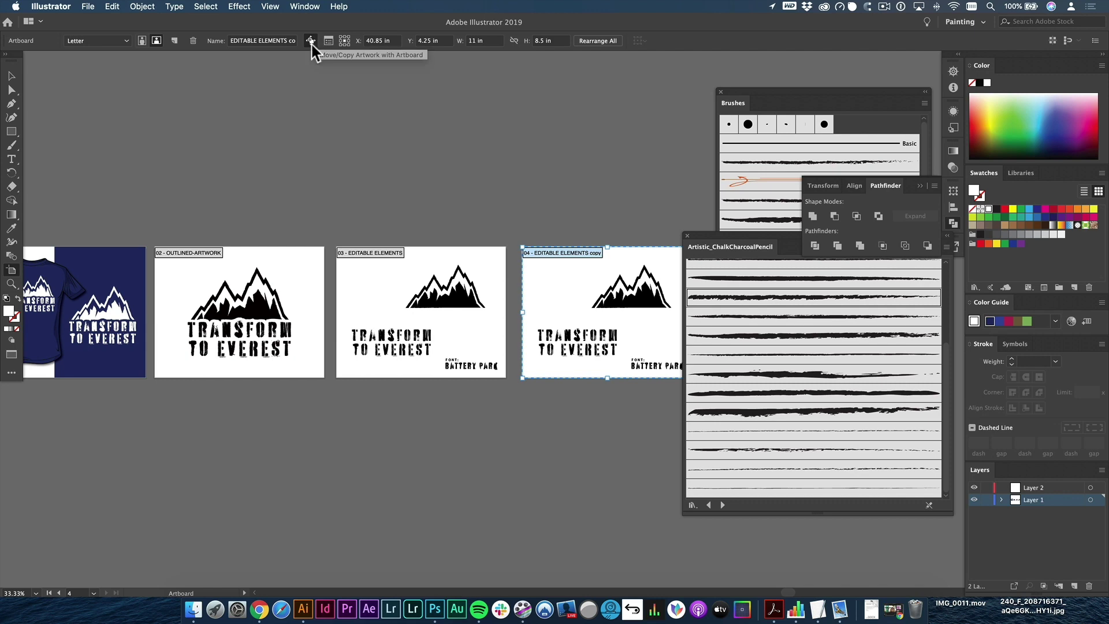
{"action": "key", "text": "space"}
{"action": "left_click_drag", "start_coordinate": [479, 222], "coordinate": [398, 171]}
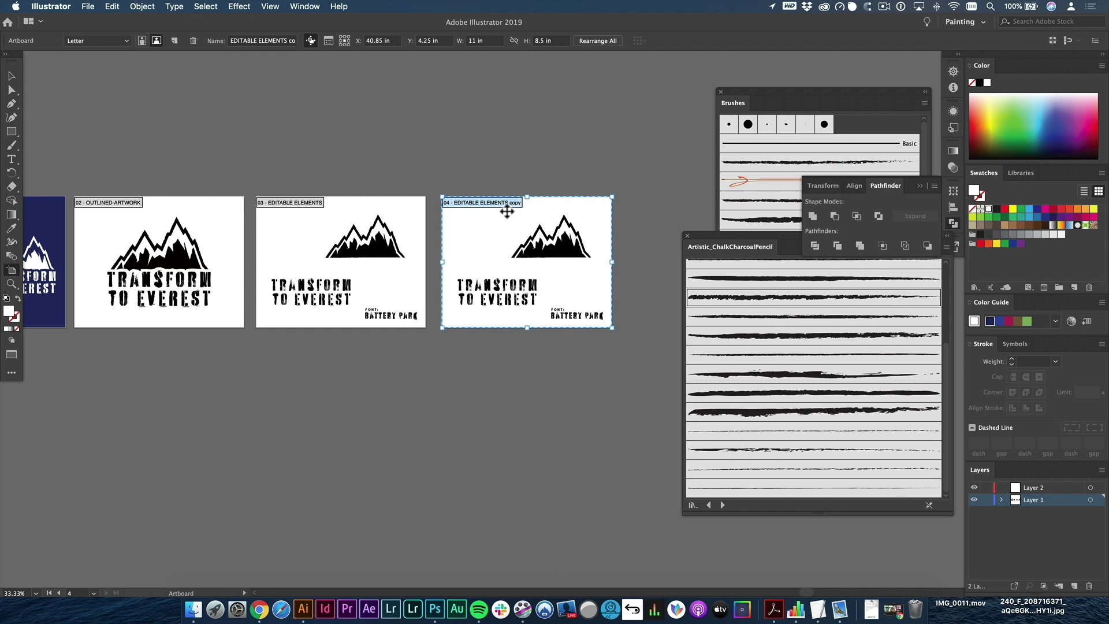
{"action": "key", "text": "space"}
{"action": "left_click", "coordinate": [430, 237], "text": "alt+super"}
{"action": "left_click_drag", "start_coordinate": [453, 282], "coordinate": [378, 225]}
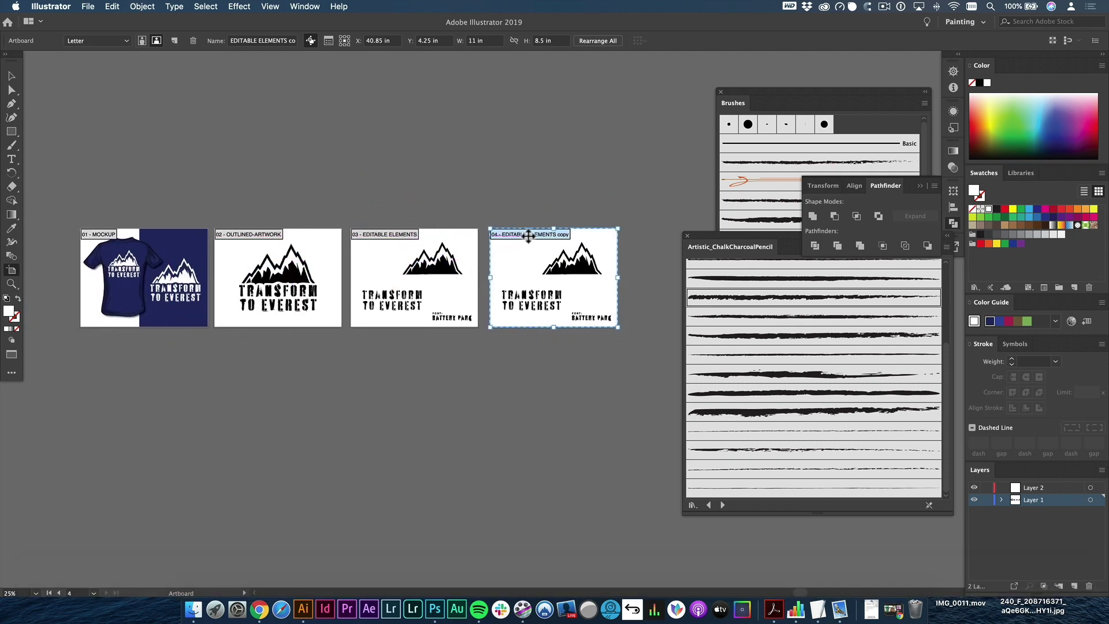
{"action": "key", "text": "Escape"}
- Select the black logo on the Outlined Artwork artboard to inspect its outlined shapes
{"action": "key", "text": "space"}
{"action": "left_click", "coordinate": [312, 277], "text": "super"}
{"action": "left_click", "coordinate": [445, 357], "text": "super"}
{"action": "left_click_drag", "start_coordinate": [549, 305], "coordinate": [272, 316]}
{"action": "left_click", "coordinate": [336, 285]}
{"action": "key", "text": "space"}
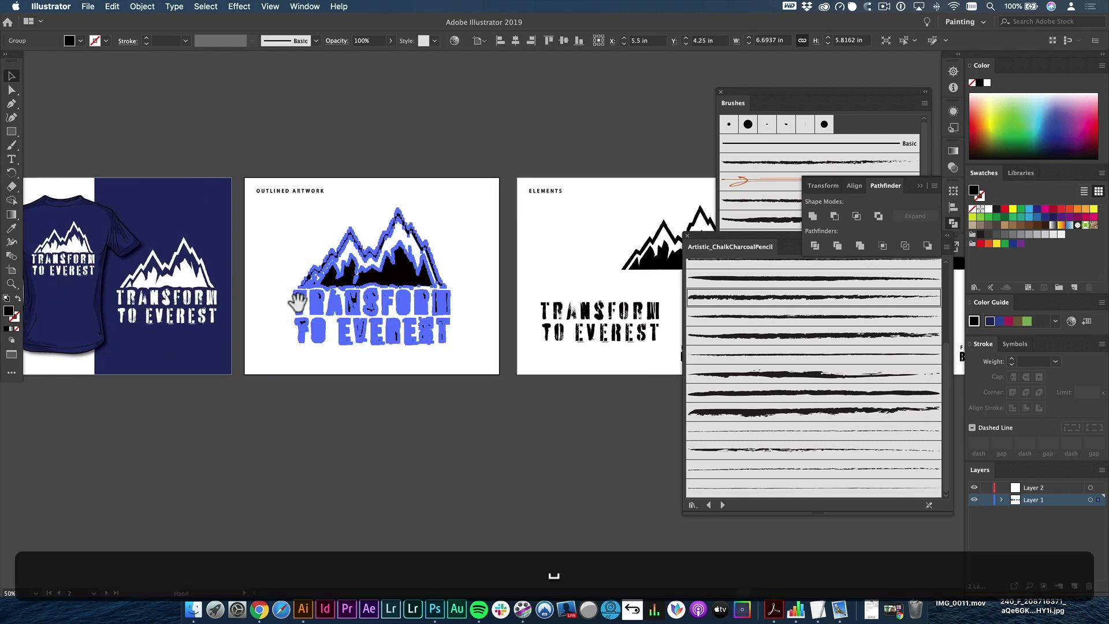
{"action": "left_click", "coordinate": [299, 303], "text": "super"}
- Select the Transform to Everest text on the Elements artboard to check that it is editable type
{"action": "left_click_drag", "start_coordinate": [372, 307], "coordinate": [139, 326]}
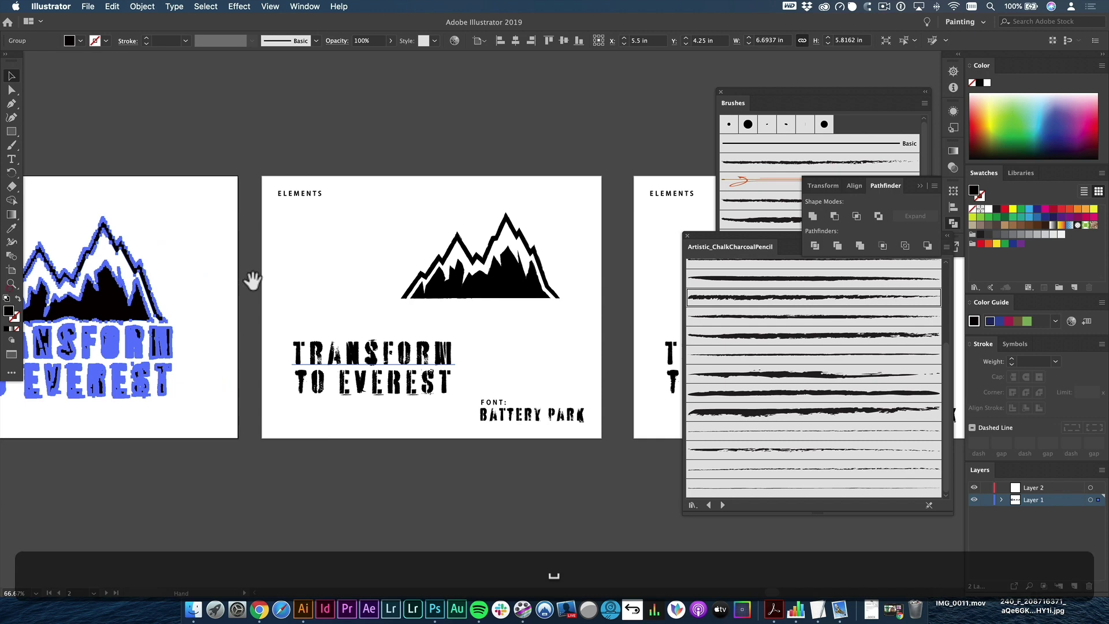
{"action": "left_click_drag", "start_coordinate": [258, 284], "coordinate": [207, 237]}
{"action": "left_click", "coordinate": [323, 330]}
{"action": "left_click_drag", "start_coordinate": [382, 337], "coordinate": [375, 330]}
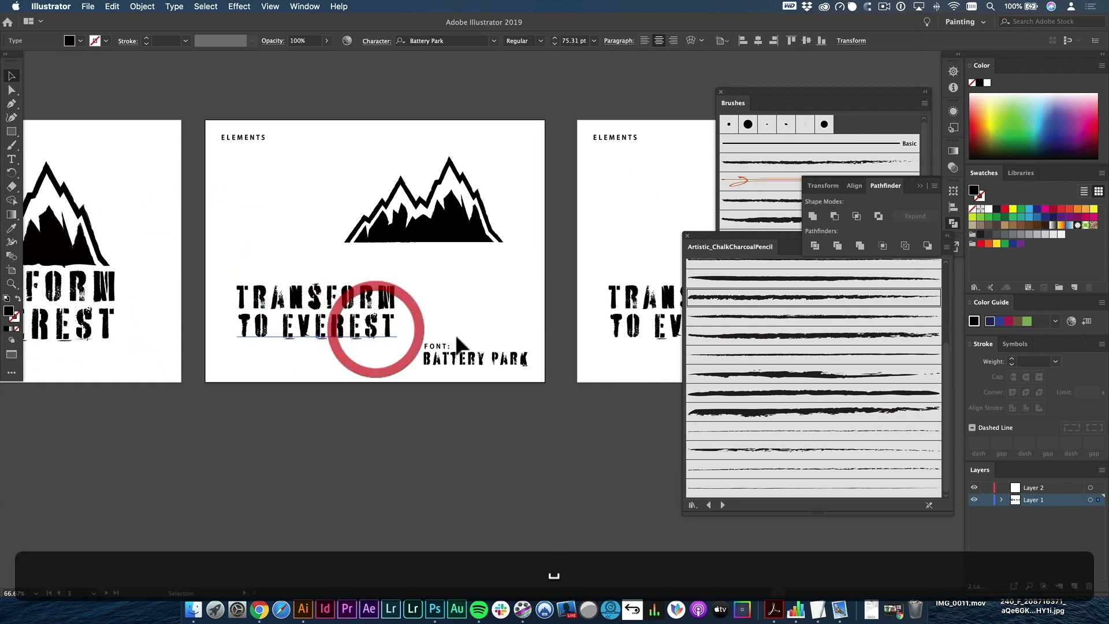
- Compare the Elements artboards with the Outlined Artwork logo, examining the mountain base's contour around the TRANSFORM lettering
{"action": "left_click", "coordinate": [456, 339]}
{"action": "key", "text": "space"}
{"action": "left_click_drag", "start_coordinate": [443, 316], "coordinate": [385, 321]}
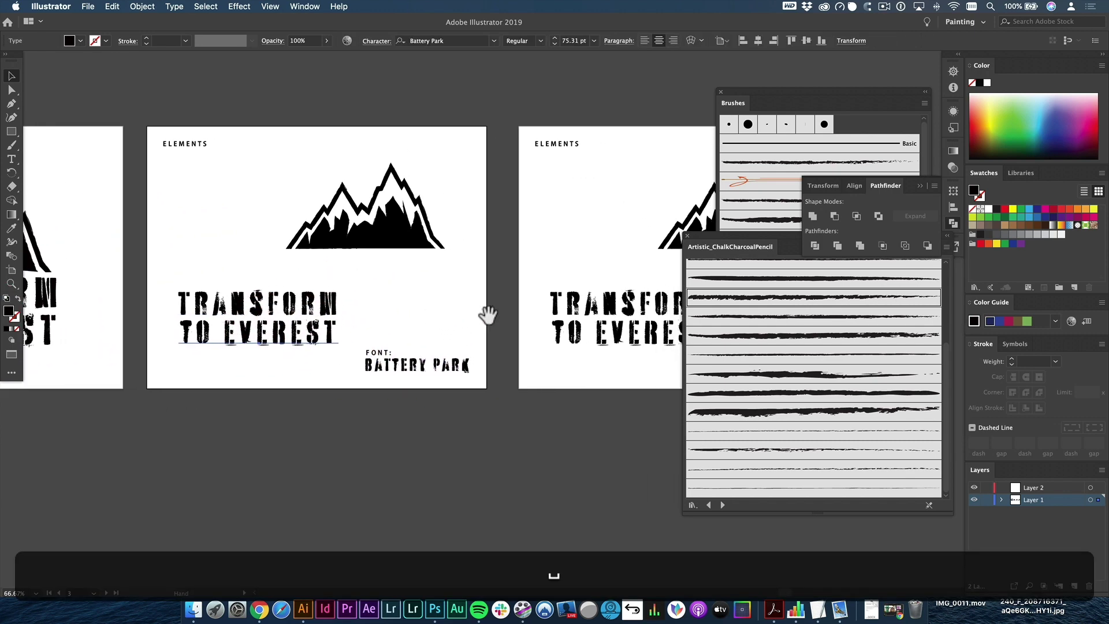
{"action": "left_click_drag", "start_coordinate": [604, 322], "coordinate": [239, 349]}
{"action": "left_click_drag", "start_coordinate": [196, 318], "coordinate": [653, 308]}
{"action": "left_click_drag", "start_coordinate": [280, 297], "coordinate": [511, 283]}
{"action": "left_click_drag", "start_coordinate": [172, 271], "coordinate": [381, 274]}
{"action": "left_click", "coordinate": [446, 293], "text": "super"}
{"action": "left_click", "coordinate": [464, 319], "text": "super"}
{"action": "left_click_drag", "start_coordinate": [494, 316], "coordinate": [186, 288]}
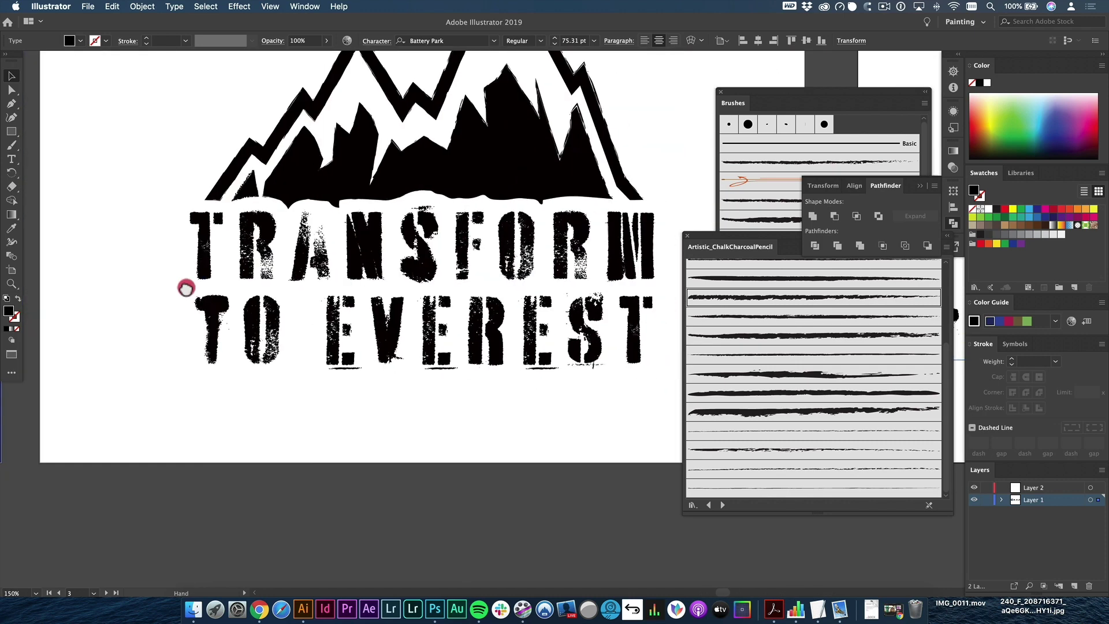
{"action": "left_click_drag", "start_coordinate": [320, 271], "coordinate": [358, 252]}
{"action": "left_click_drag", "start_coordinate": [341, 254], "coordinate": [258, 252]}
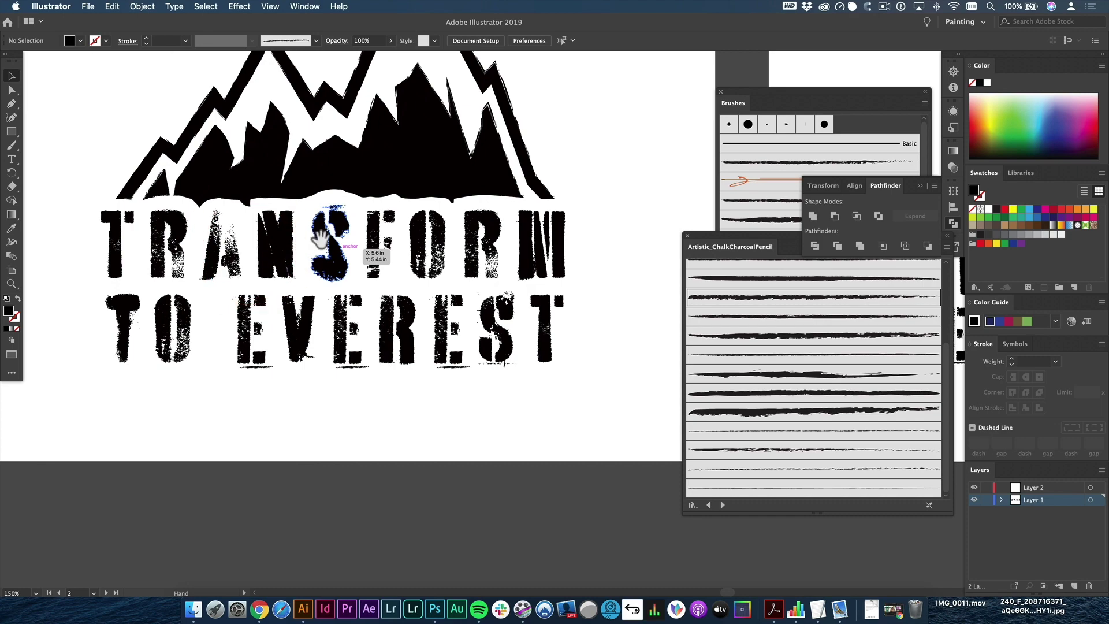
{"action": "scroll", "coordinate": [318, 236], "scroll_direction": "right", "scroll_amount": 10}
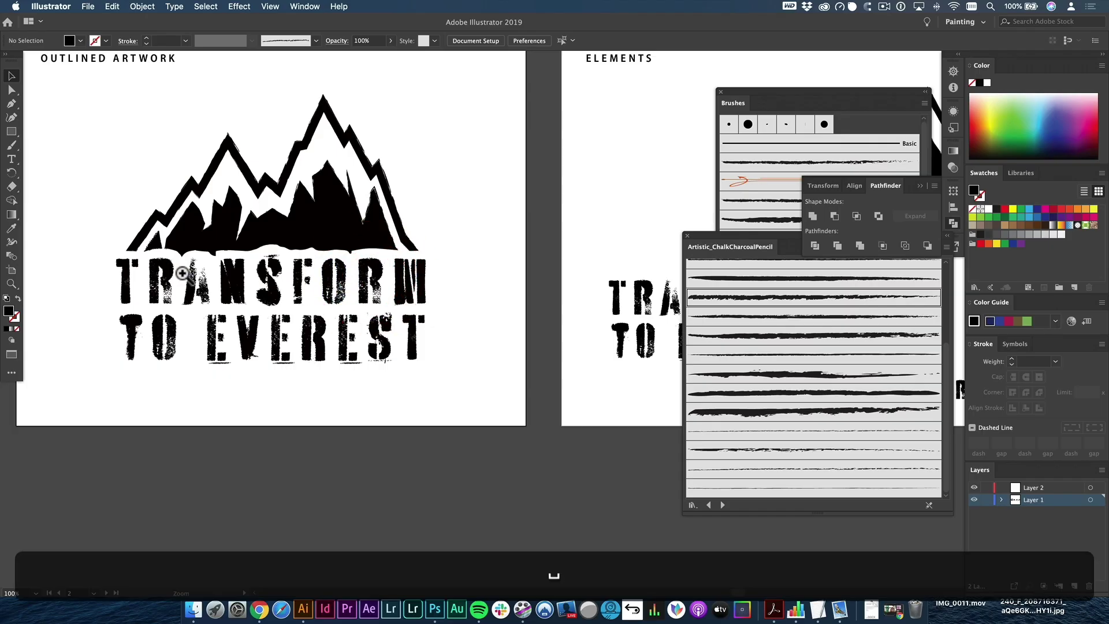
{"action": "left_click", "coordinate": [186, 273]}
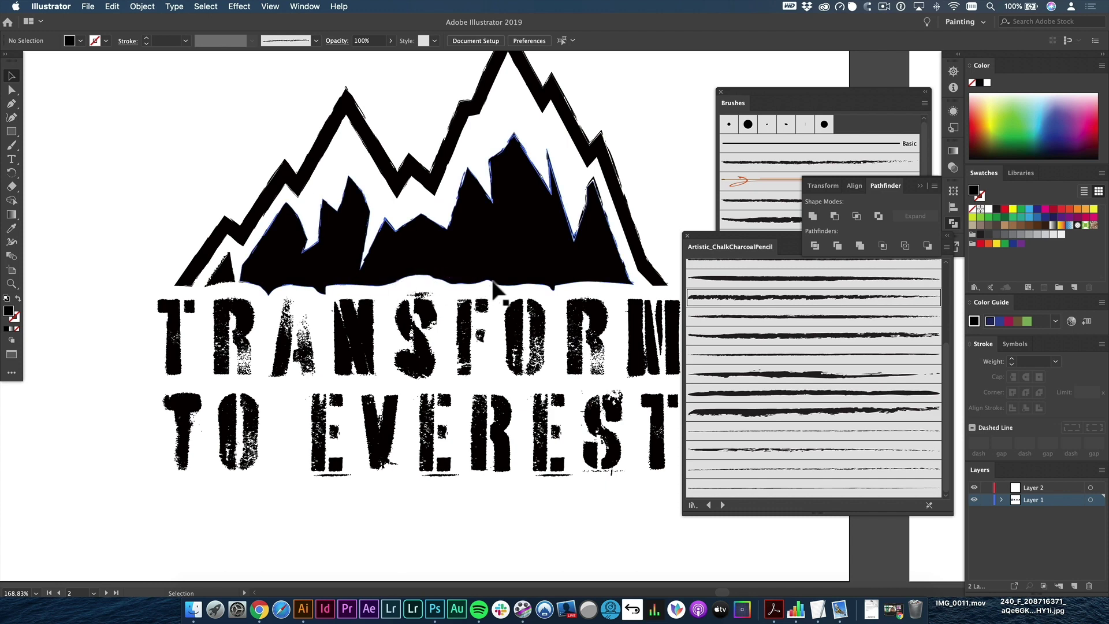
{"action": "left_click_drag", "start_coordinate": [341, 319], "coordinate": [240, 312]}
{"action": "left_click", "coordinate": [260, 313], "text": "alt+super"}
{"action": "left_click", "coordinate": [322, 302], "text": "alt+super"}
{"action": "left_click_drag", "start_coordinate": [635, 302], "coordinate": [131, 297]}
- Duplicate the Elements artboard's mountain artwork into the empty area below that artboard and enlarge the copy
{"action": "left_click_drag", "start_coordinate": [188, 277], "coordinate": [305, 271]}
{"action": "left_click", "coordinate": [229, 273]}
{"action": "left_click_drag", "start_coordinate": [230, 340], "coordinate": [341, 278]}
{"action": "left_click_drag", "start_coordinate": [424, 224], "coordinate": [372, 366]}
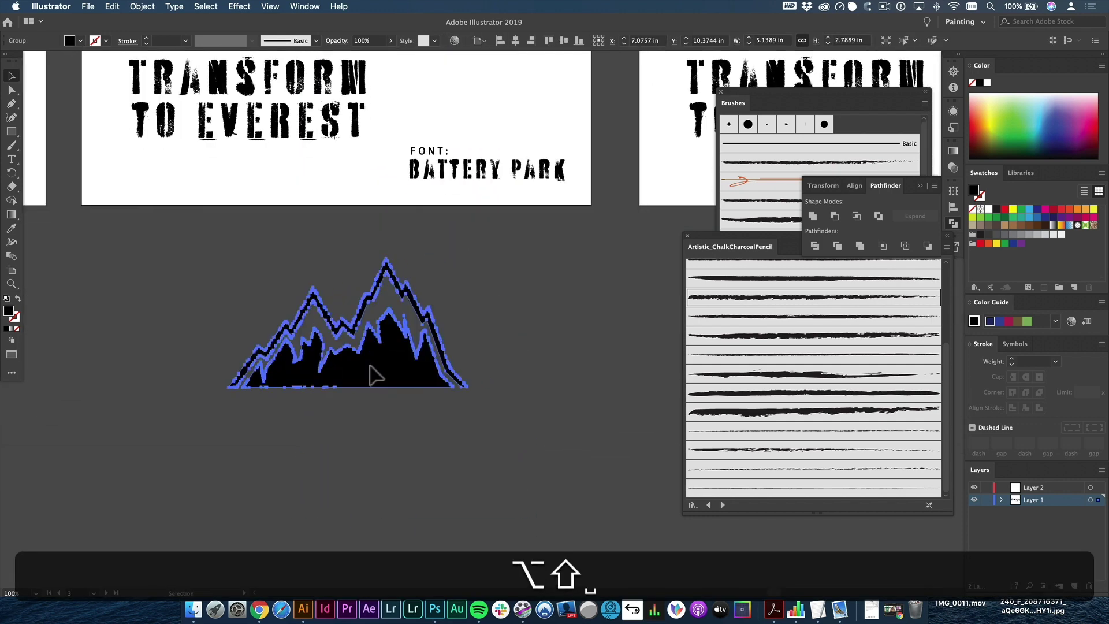
{"action": "key", "text": "e"}
{"action": "left_click_drag", "start_coordinate": [469, 391], "coordinate": [509, 419]}
{"action": "key", "text": "v"}
{"action": "left_click", "coordinate": [456, 384]}
{"action": "left_click", "coordinate": [535, 335]}
- Duplicate the TRANSFORM text from the Elements artboard beneath the mountain copy and scale it to the mountain's width
{"action": "left_click_drag", "start_coordinate": [311, 239], "coordinate": [375, 265]}
{"action": "left_click_drag", "start_coordinate": [298, 116], "coordinate": [357, 506]}
{"action": "key", "text": "e"}
{"action": "left_click_drag", "start_coordinate": [503, 464], "coordinate": [587, 412]}
- Fill the TRANSFORM copy with lime green and move it up against the mountain's base
{"action": "left_click", "coordinate": [984, 131]}
{"action": "scroll", "coordinate": [634, 371], "scroll_direction": "down", "scroll_amount": 2}
{"action": "key", "text": "v"}
{"action": "left_click_drag", "start_coordinate": [559, 463], "coordinate": [553, 439]}
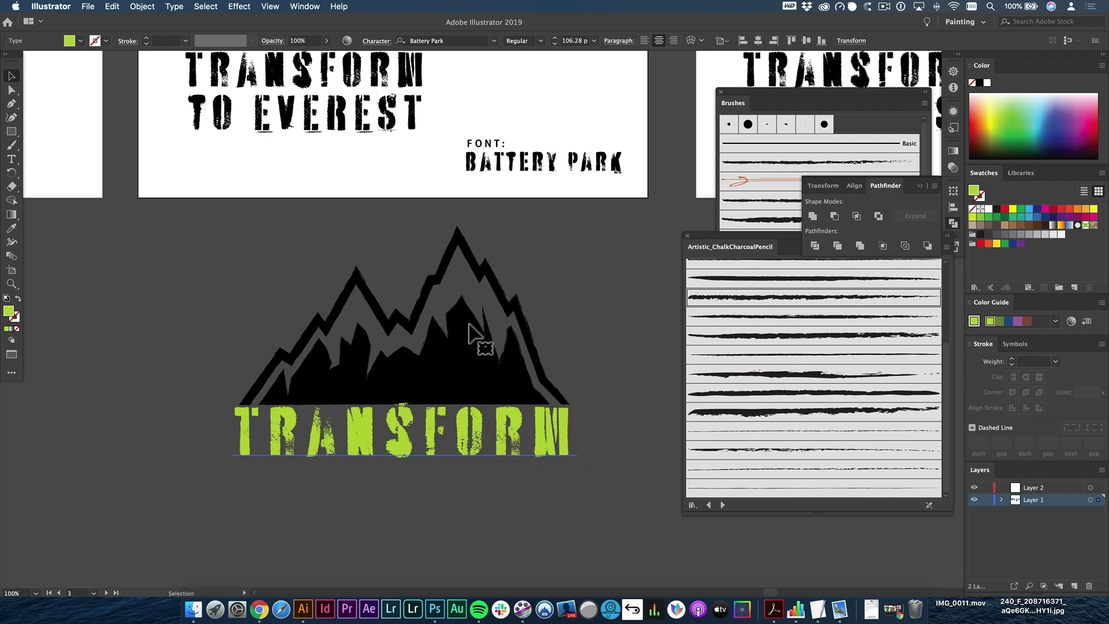
- Convert the green TRANSFORM text to outlines
{"action": "left_click", "coordinate": [175, 7]}
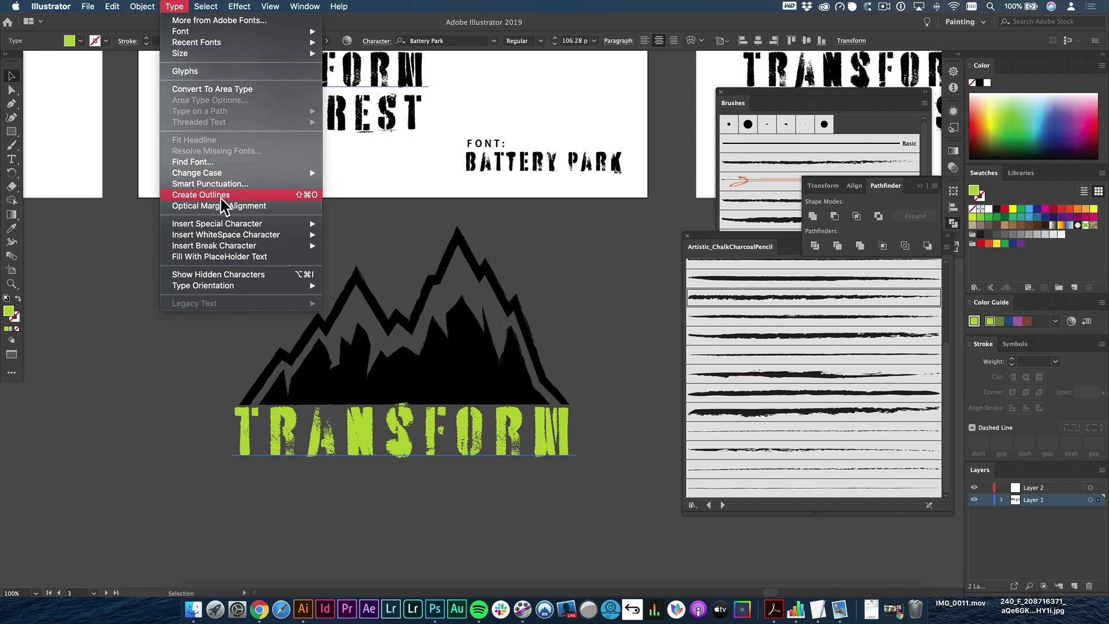
{"action": "left_click", "coordinate": [312, 195]}
{"action": "left_click", "coordinate": [442, 481]}
- Apply Offset Path to the outlined TRANSFORM letters with a 0.1389 in offset, Miter joins and a miter limit of 4
{"action": "left_click", "coordinate": [435, 430]}
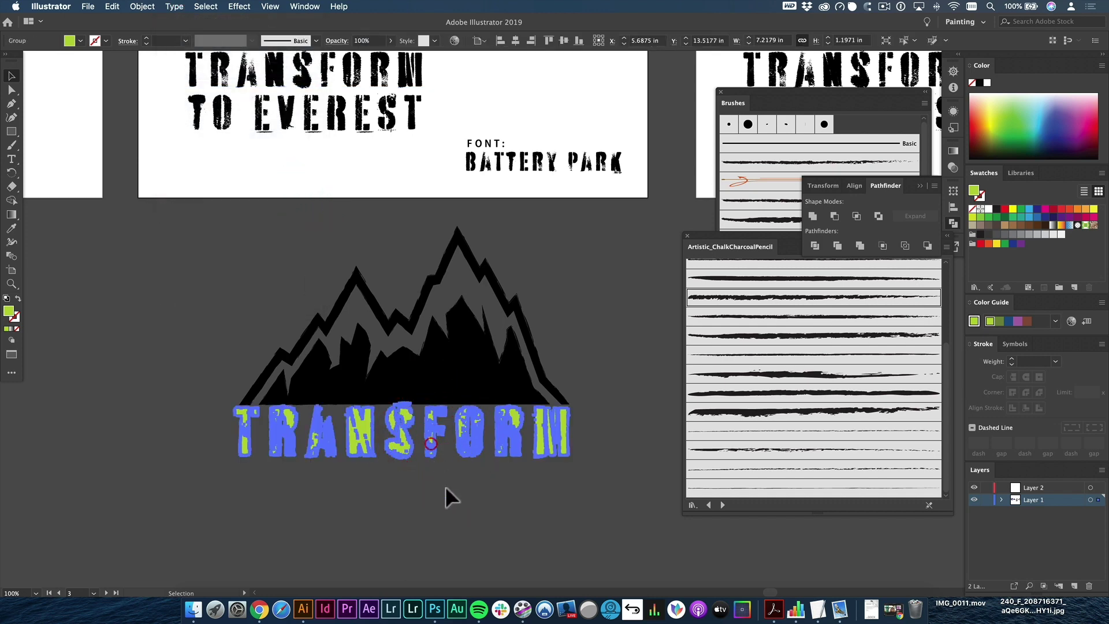
{"action": "left_click", "coordinate": [142, 7]}
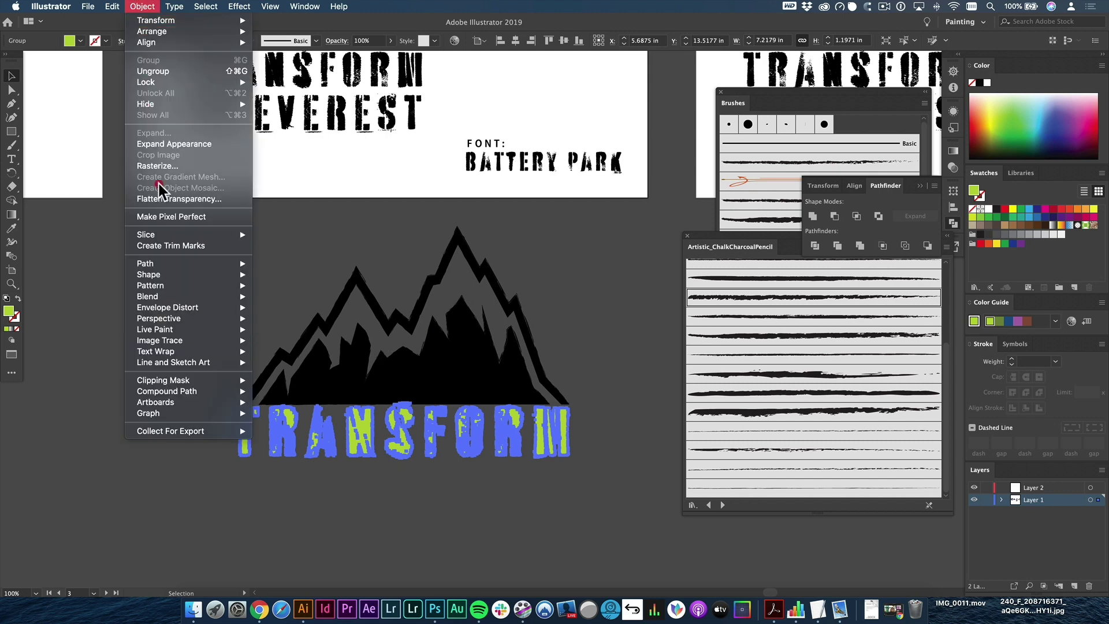
{"action": "mouse_move", "coordinate": [185, 267]}
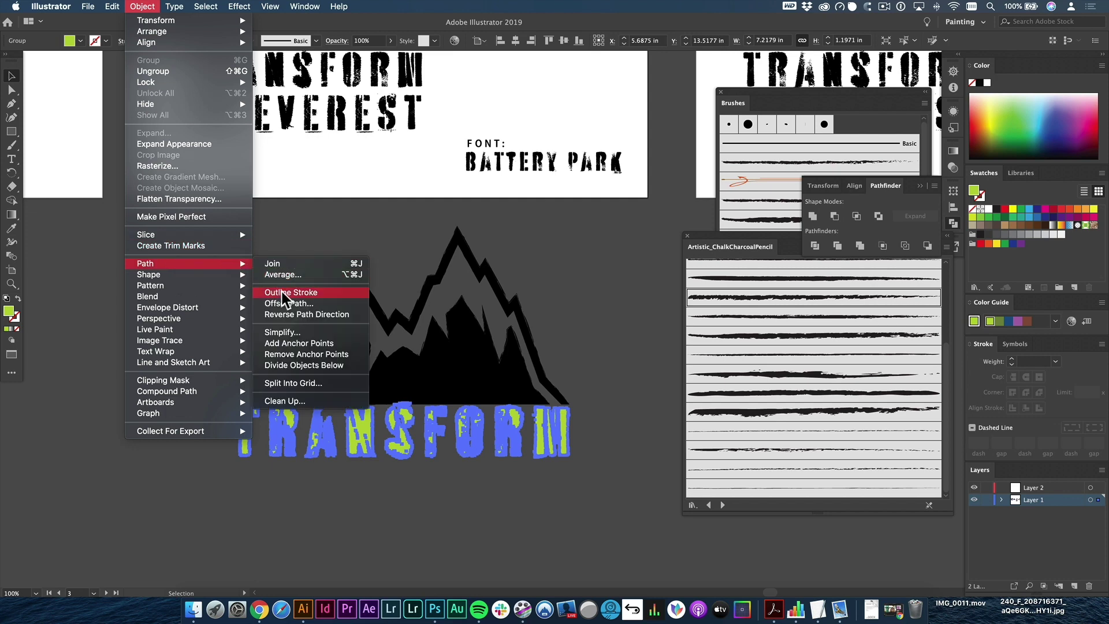
{"action": "left_click", "coordinate": [312, 304]}
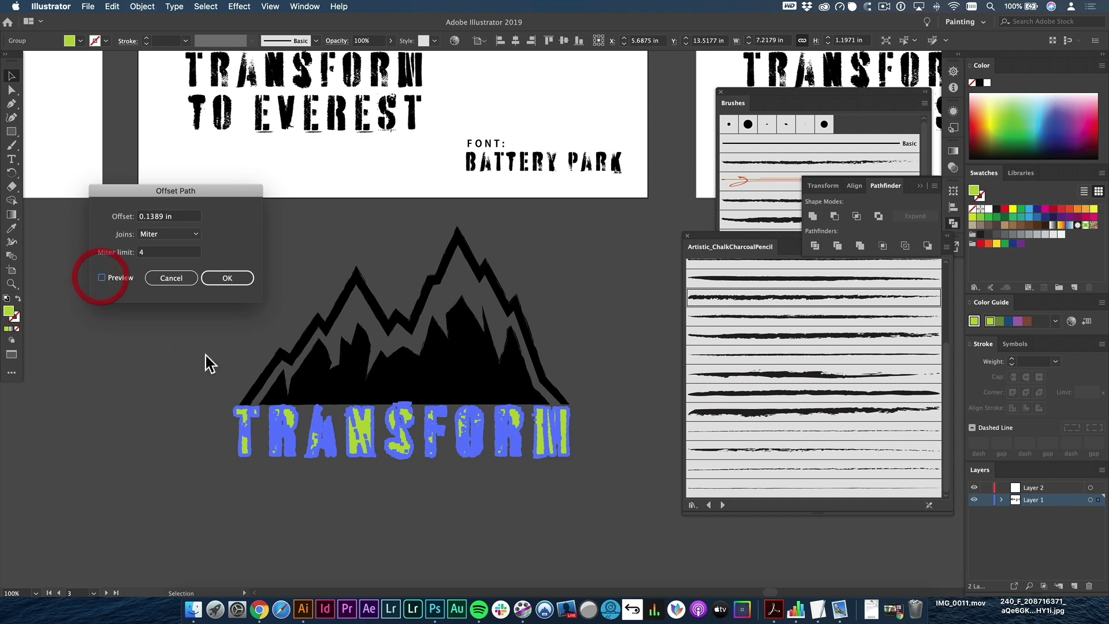
{"action": "left_click_drag", "start_coordinate": [216, 188], "coordinate": [249, 173]}
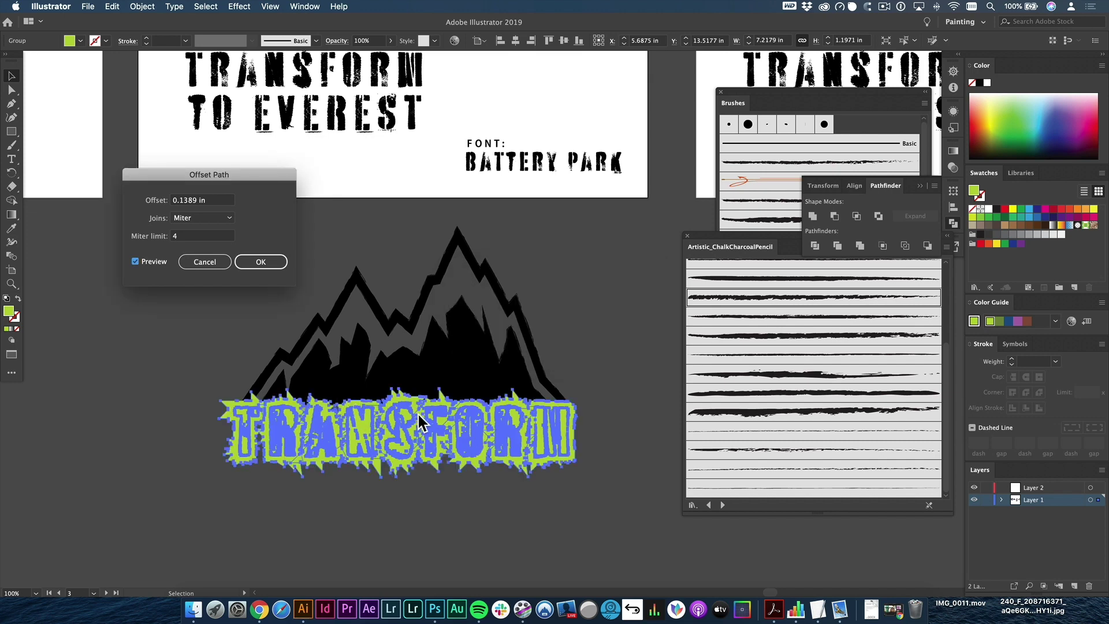
{"action": "key", "text": "space"}
{"action": "left_click", "coordinate": [138, 257]}
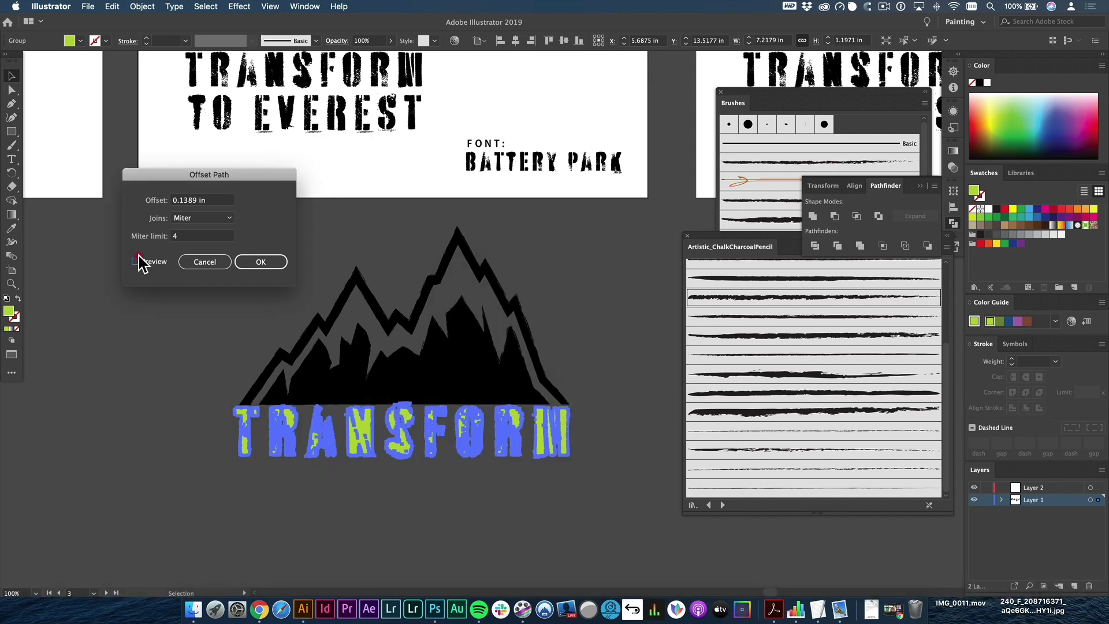
{"action": "left_click", "coordinate": [138, 261]}
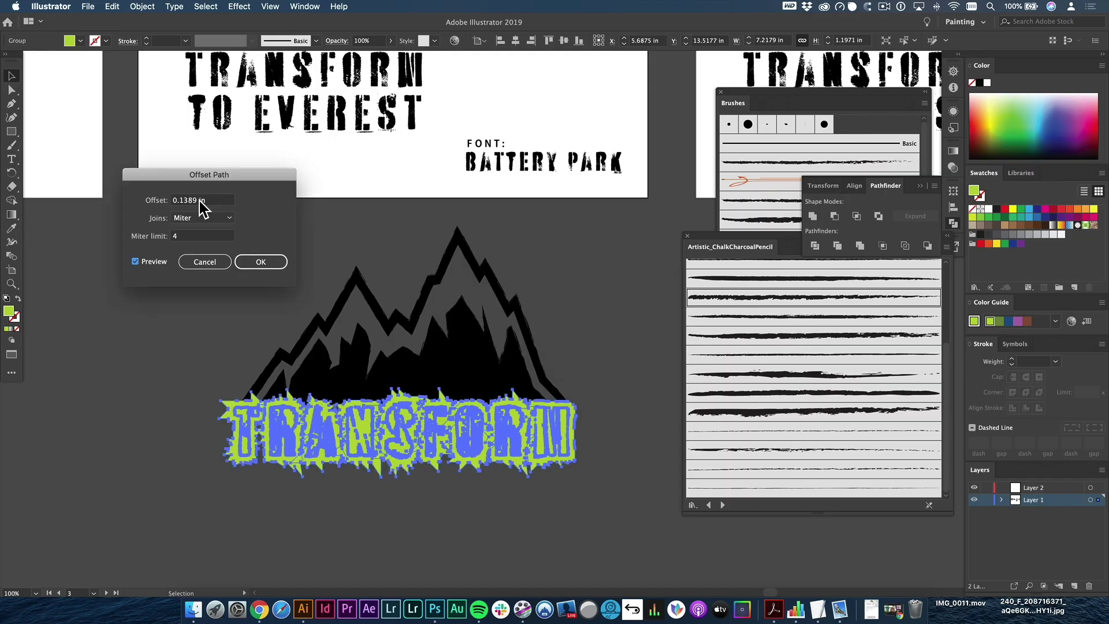
{"action": "left_click", "coordinate": [273, 263]}
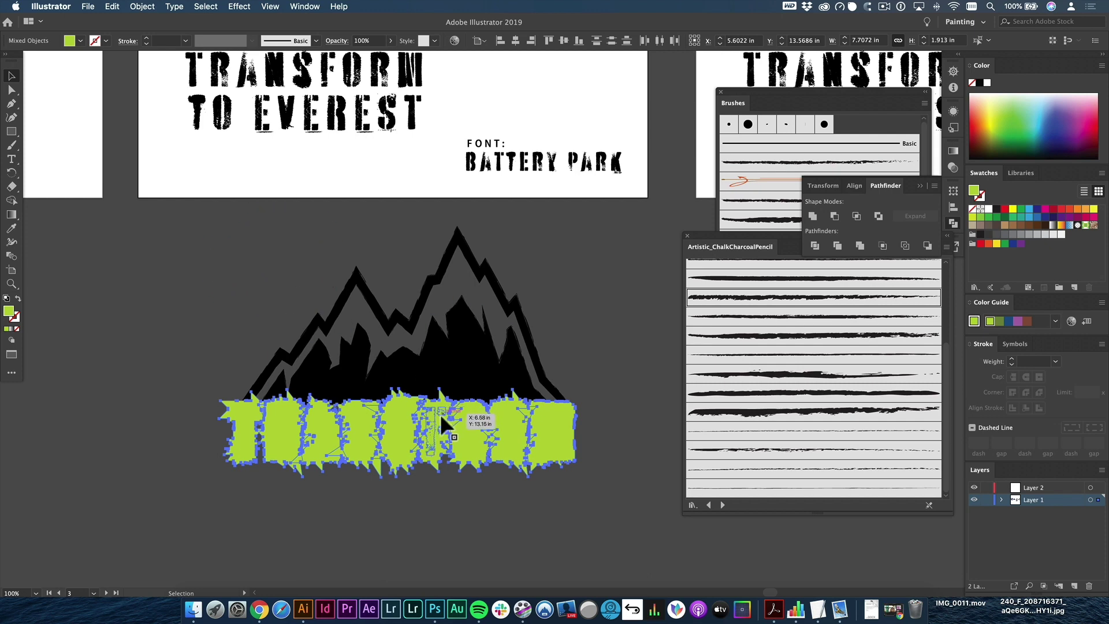
- Unite the offset letter shapes into a single merged shape
{"action": "key", "text": "space"}
{"action": "left_click", "coordinate": [395, 428], "text": "super"}
{"action": "left_click_drag", "start_coordinate": [419, 371], "coordinate": [230, 396]}
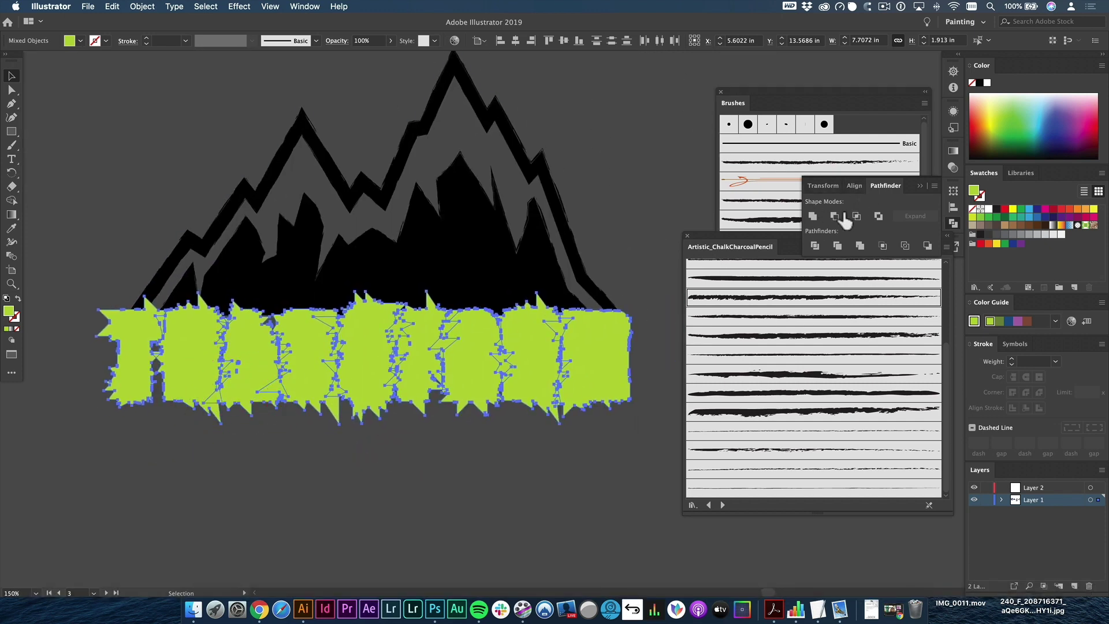
{"action": "left_click", "coordinate": [813, 217]}
- Cut the merged offset shape, paste it in back of the green TRANSFORM lettering, and fill it light blue
{"action": "key", "text": "super"}
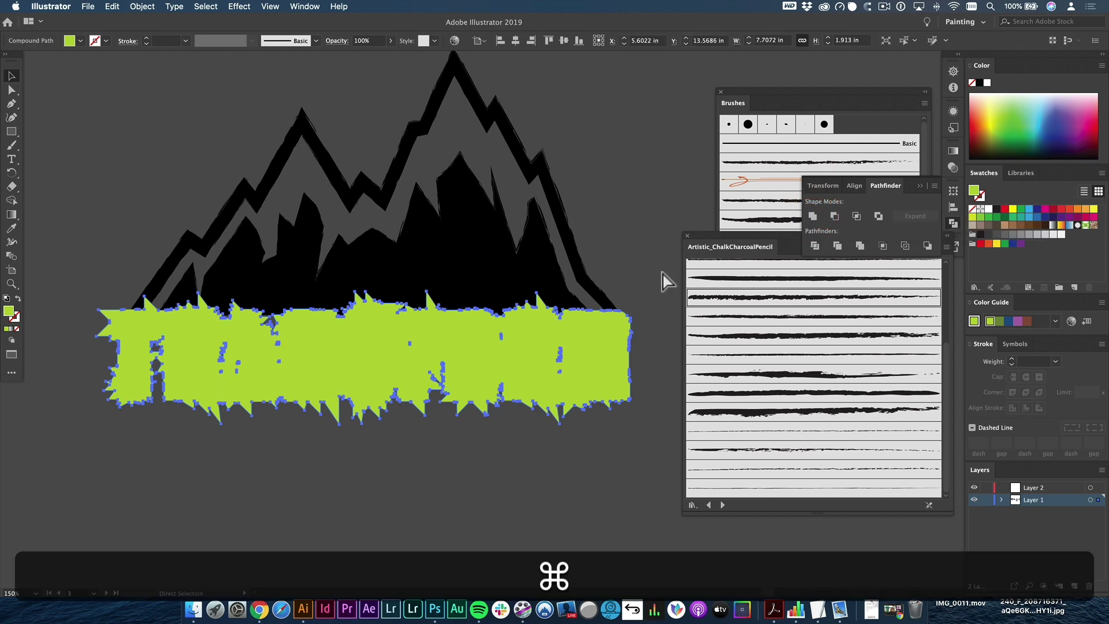
{"action": "key", "text": "super+x"}
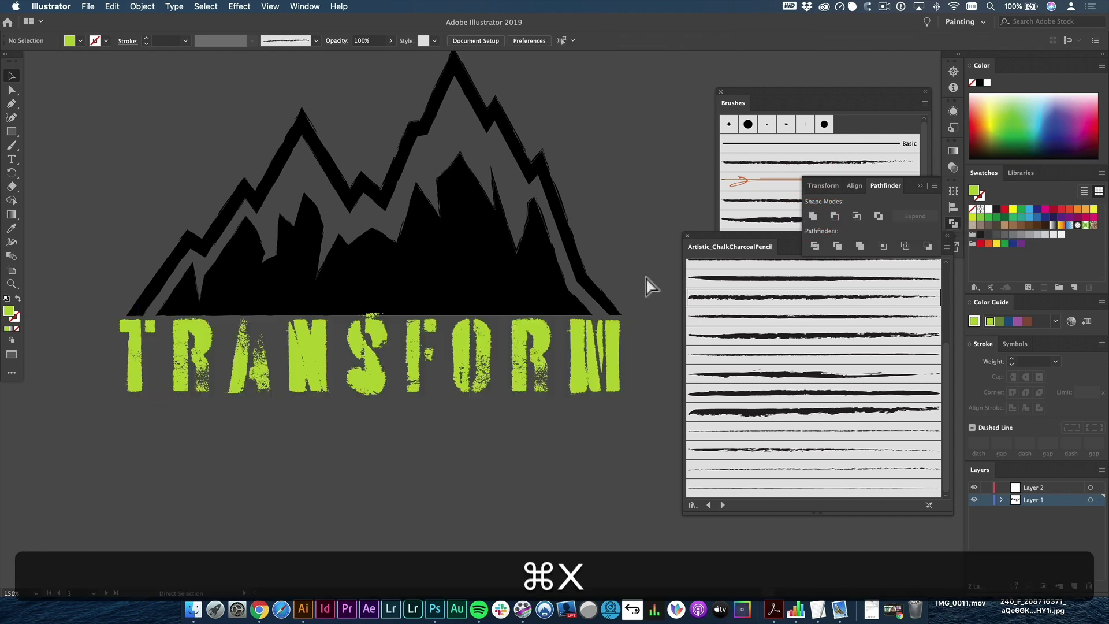
{"action": "left_click", "coordinate": [578, 330]}
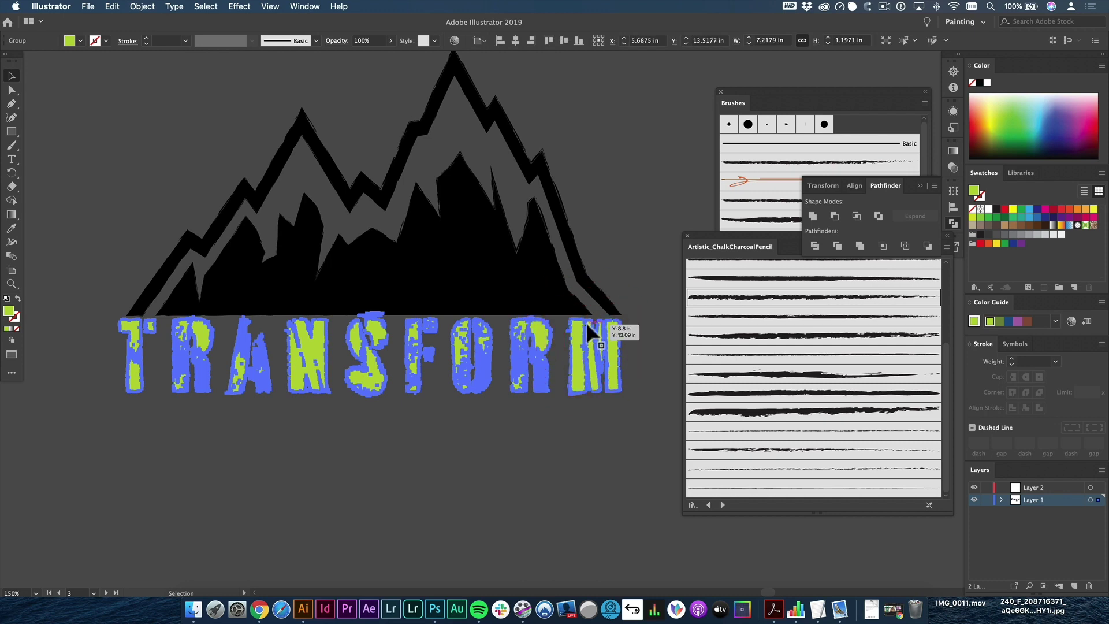
{"action": "key", "text": "super"}
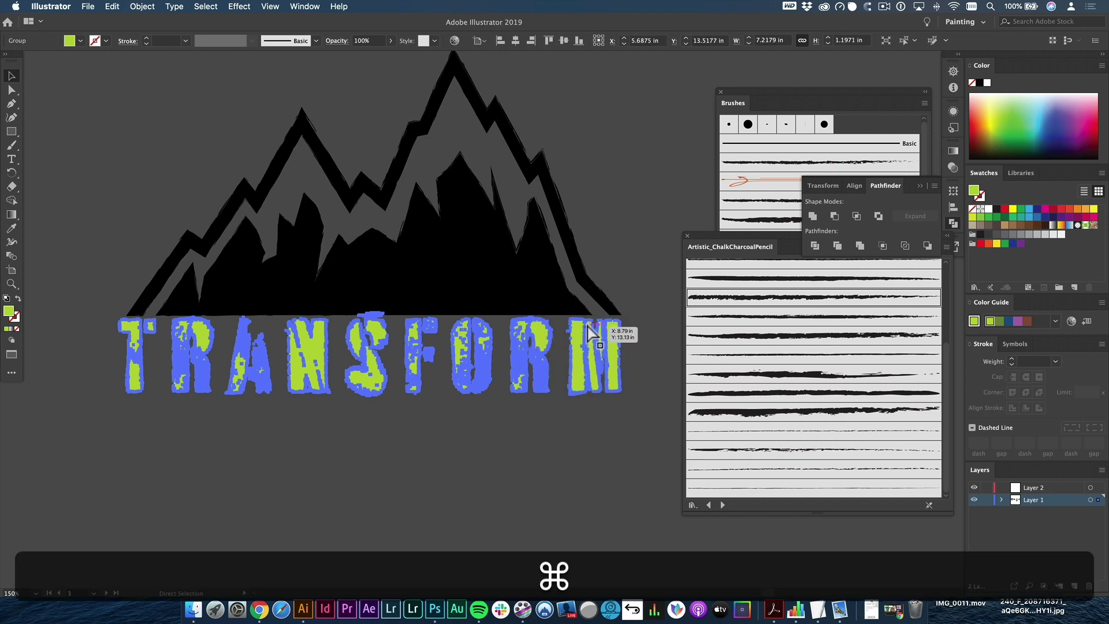
{"action": "key", "text": "super+b"}
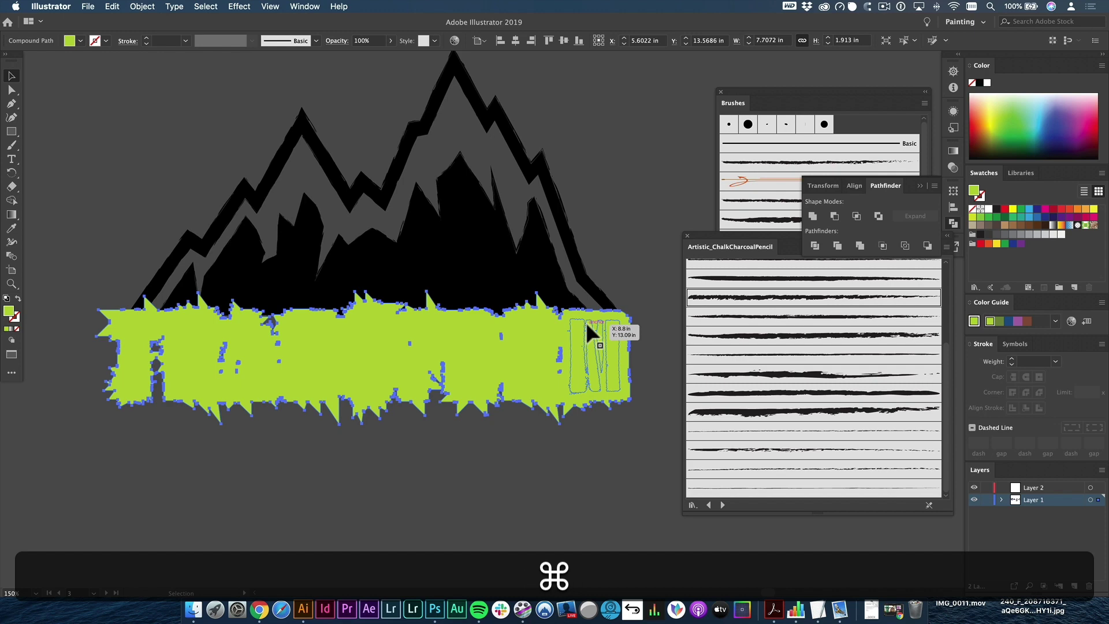
{"action": "left_click", "coordinate": [1041, 111]}
{"action": "left_click", "coordinate": [624, 199]}
- Select the green letters to check that they sit in front of the light blue offset shape
{"action": "key", "text": "space"}
{"action": "left_click_drag", "start_coordinate": [610, 300], "coordinate": [612, 262]}
{"action": "left_click", "coordinate": [494, 311]}
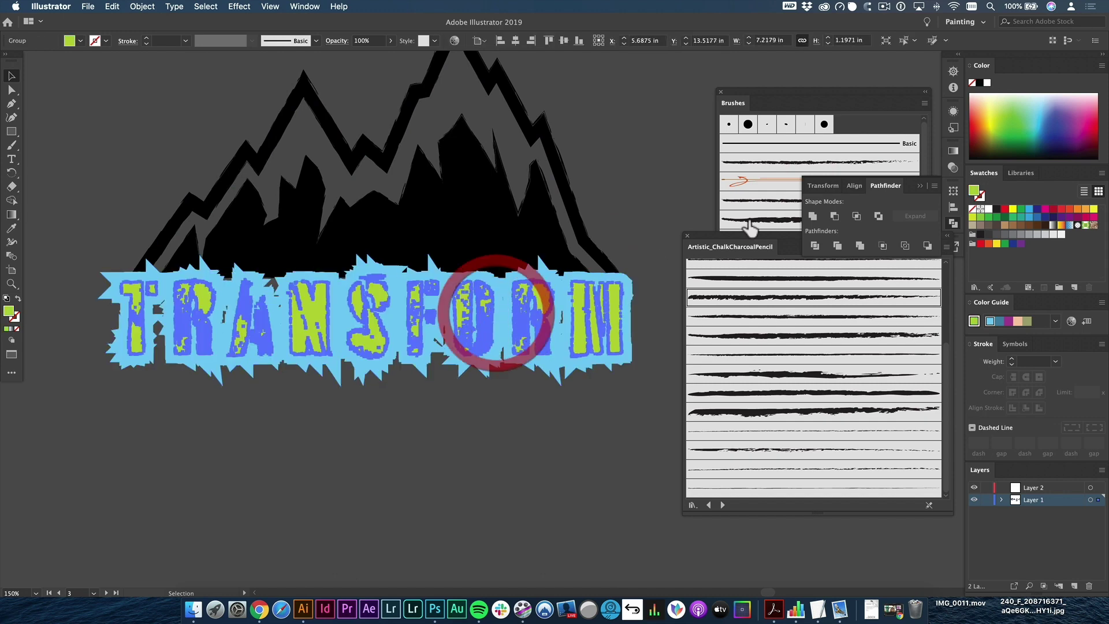
{"action": "key", "text": "v"}
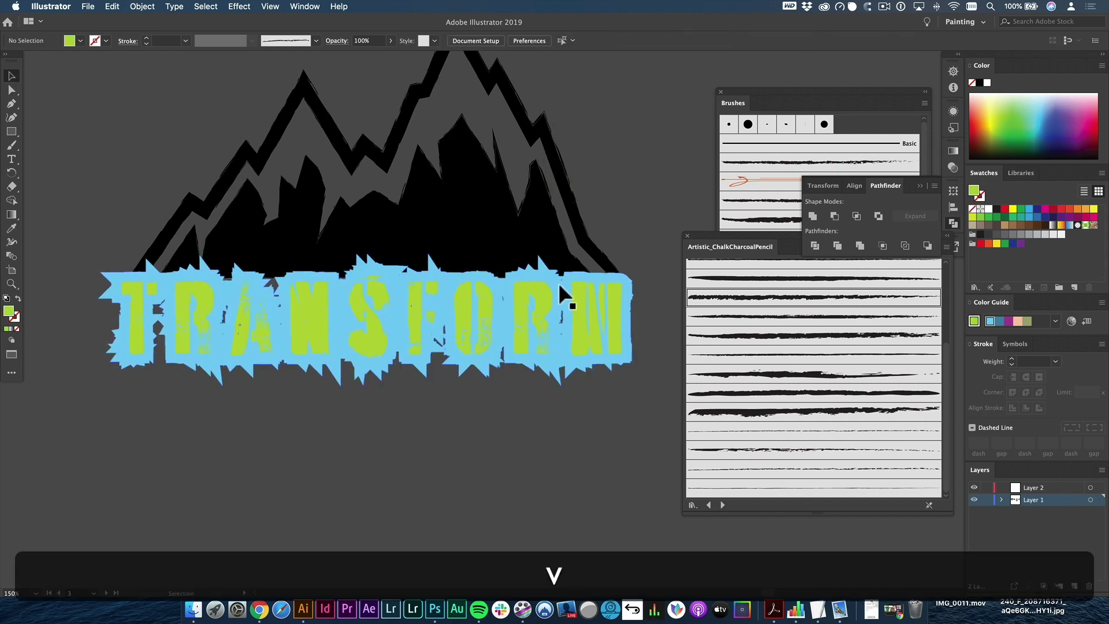
{"action": "key", "text": "space"}
{"action": "left_click_drag", "start_coordinate": [339, 302], "coordinate": [414, 302]}
{"action": "key", "text": "space"}
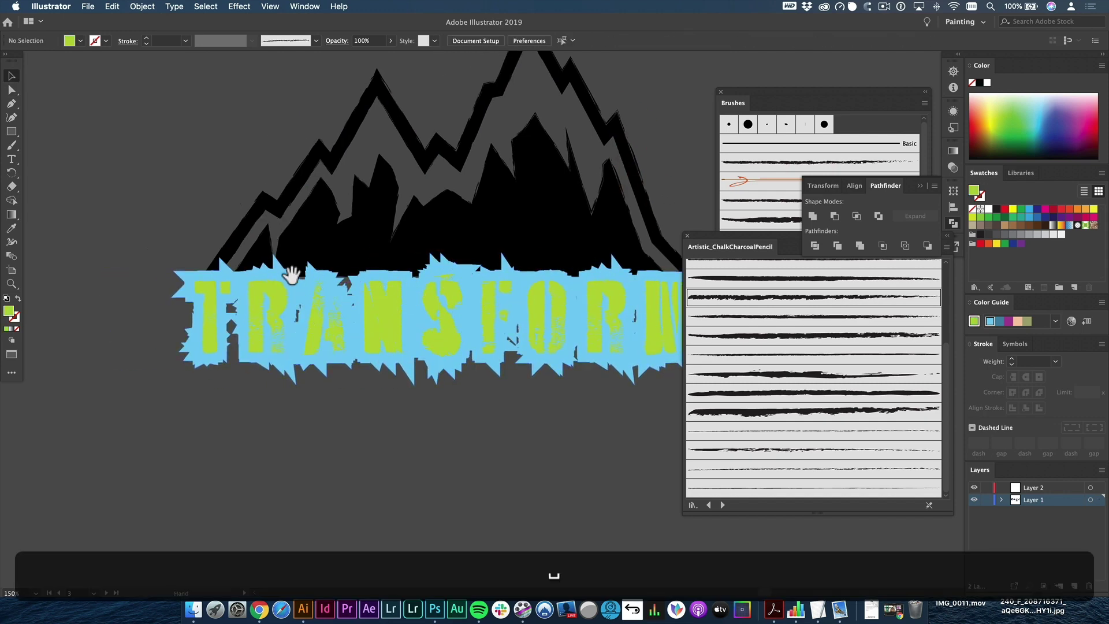
- Select the light blue shape and delete the spike anchor points above the T and the first R with the Pen tool
{"action": "left_click", "coordinate": [297, 276], "text": "super"}
{"action": "left_click_drag", "start_coordinate": [600, 319], "coordinate": [334, 302]}
{"action": "key", "text": "space"}
{"action": "left_click", "coordinate": [428, 302]}
{"action": "key", "text": "space"}
{"action": "left_click", "coordinate": [381, 318], "text": "super"}
{"action": "key", "text": "p"}
{"action": "key", "text": "space"}
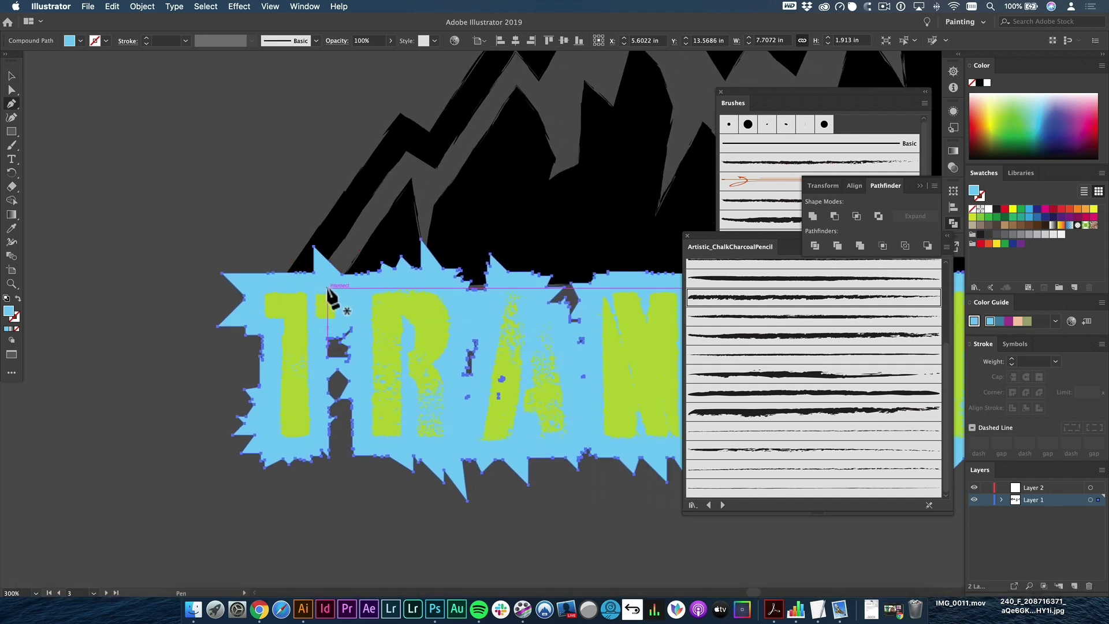
{"action": "left_click", "coordinate": [313, 246]}
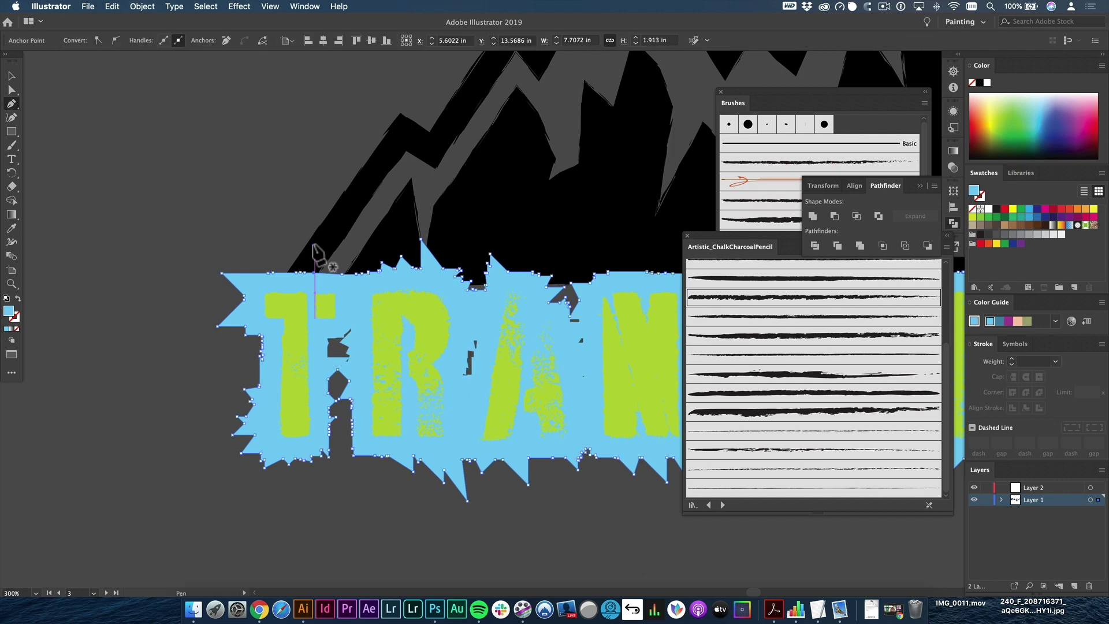
{"action": "left_click", "coordinate": [422, 240]}
- Delete the spike anchor points on the light blue shape's upper edge above the A and the S
{"action": "key", "text": "space"}
{"action": "left_click_drag", "start_coordinate": [453, 260], "coordinate": [381, 254]}
{"action": "left_click", "coordinate": [420, 247]}
{"action": "key", "text": "space"}
{"action": "left_click_drag", "start_coordinate": [457, 274], "coordinate": [354, 290]}
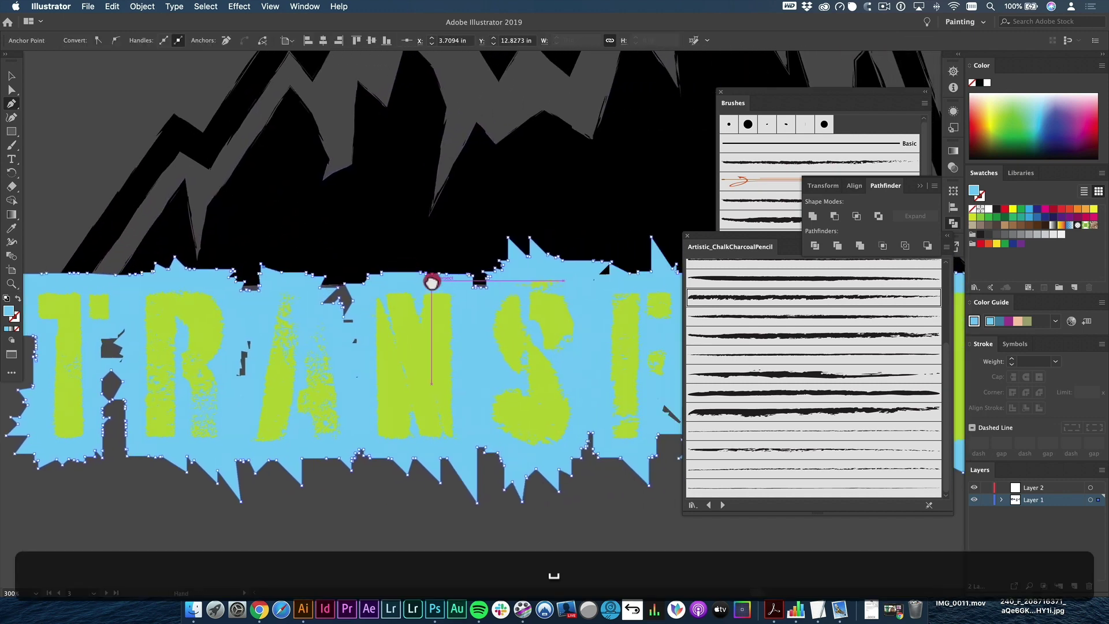
{"action": "left_click", "coordinate": [529, 237]}
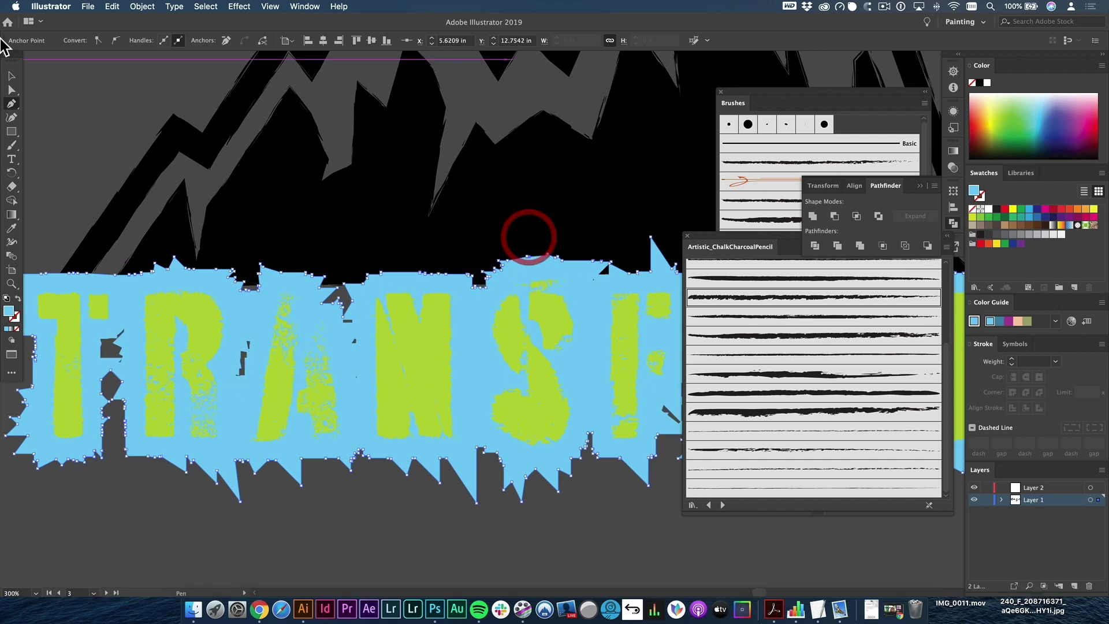
- Delete the tall spike anchor points on the light blue shape above the F and the second R
{"action": "key", "text": "space"}
{"action": "left_click_drag", "start_coordinate": [528, 233], "coordinate": [382, 232]}
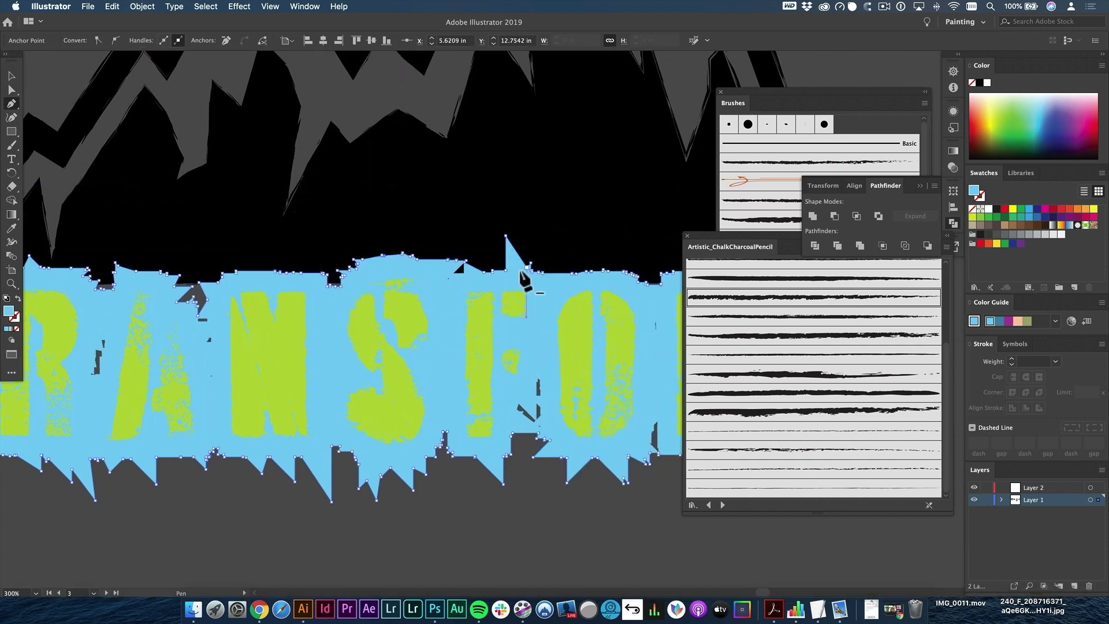
{"action": "left_click", "coordinate": [507, 237]}
{"action": "key", "text": "space"}
{"action": "left_click_drag", "start_coordinate": [611, 257], "coordinate": [458, 228]}
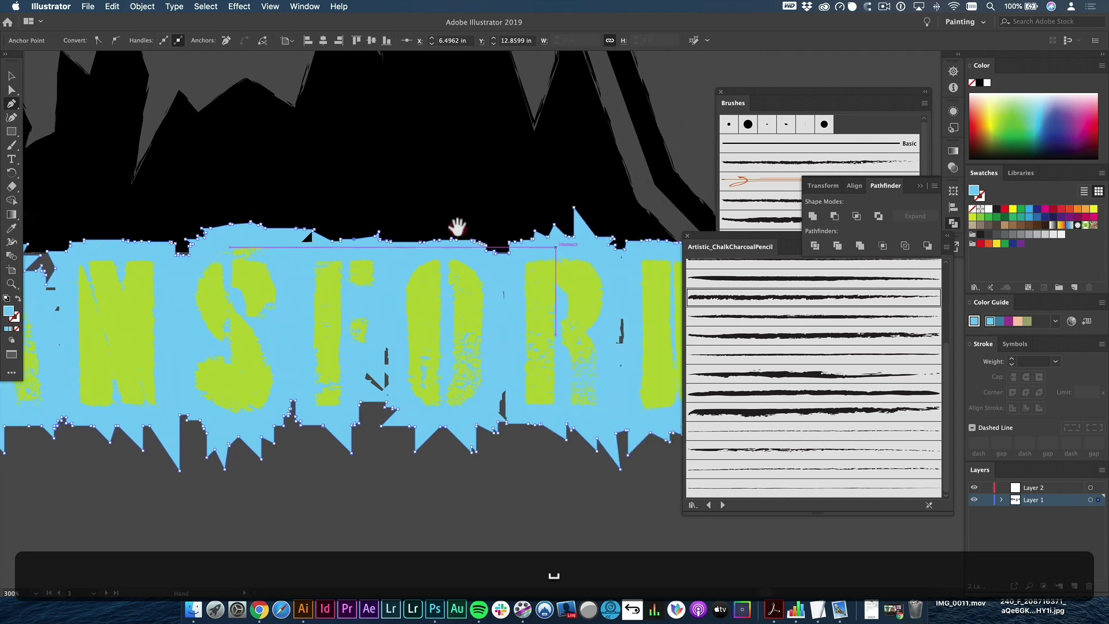
{"action": "left_click", "coordinate": [575, 209]}
- Smooth the light blue shape's upper edge by deleting the small leftover spike points above the second R, the F and the first R
{"action": "key", "text": "space"}
{"action": "left_click_drag", "start_coordinate": [604, 263], "coordinate": [530, 243]}
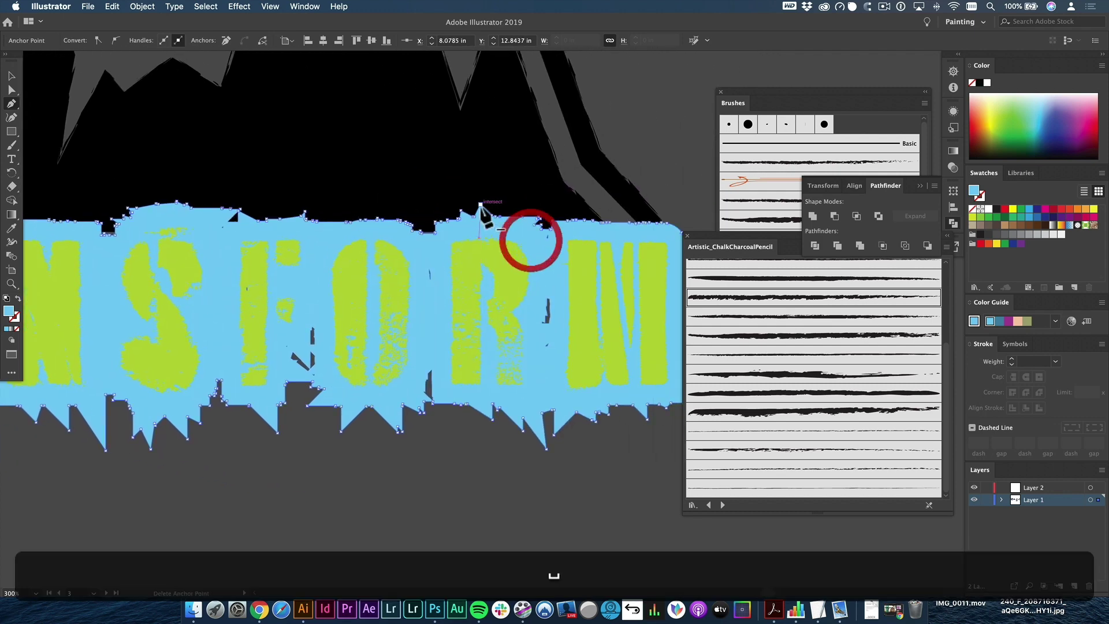
{"action": "left_click", "coordinate": [479, 211]}
{"action": "left_click", "coordinate": [462, 212]}
{"action": "left_click", "coordinate": [305, 212]}
{"action": "key", "text": "space"}
{"action": "left_click_drag", "start_coordinate": [434, 219], "coordinate": [639, 206]}
{"action": "left_click_drag", "start_coordinate": [328, 201], "coordinate": [622, 200]}
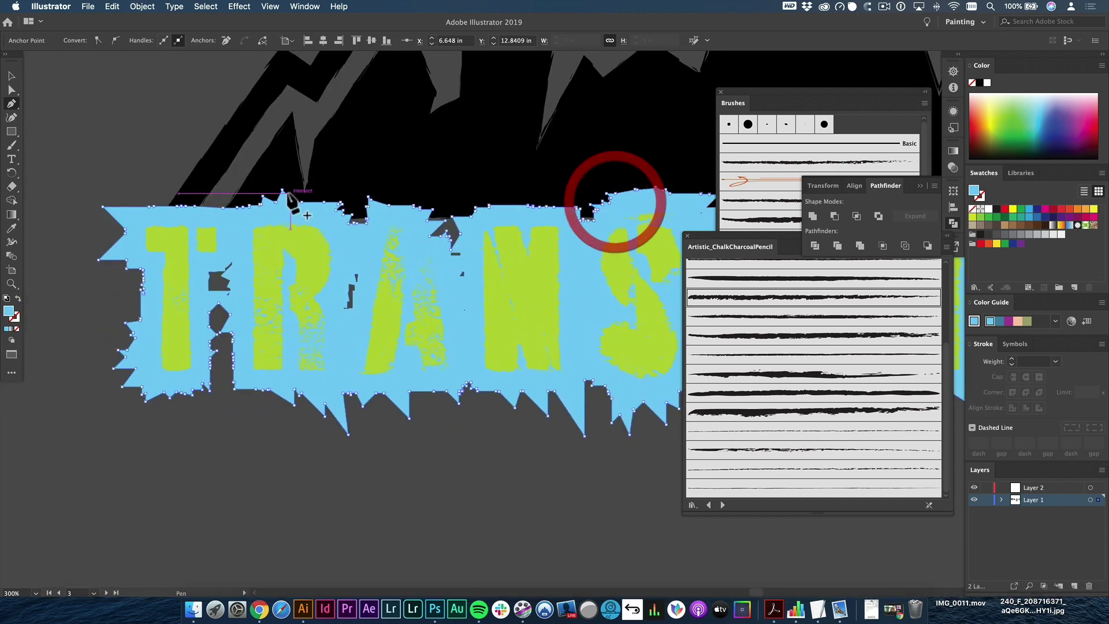
{"action": "left_click", "coordinate": [264, 197]}
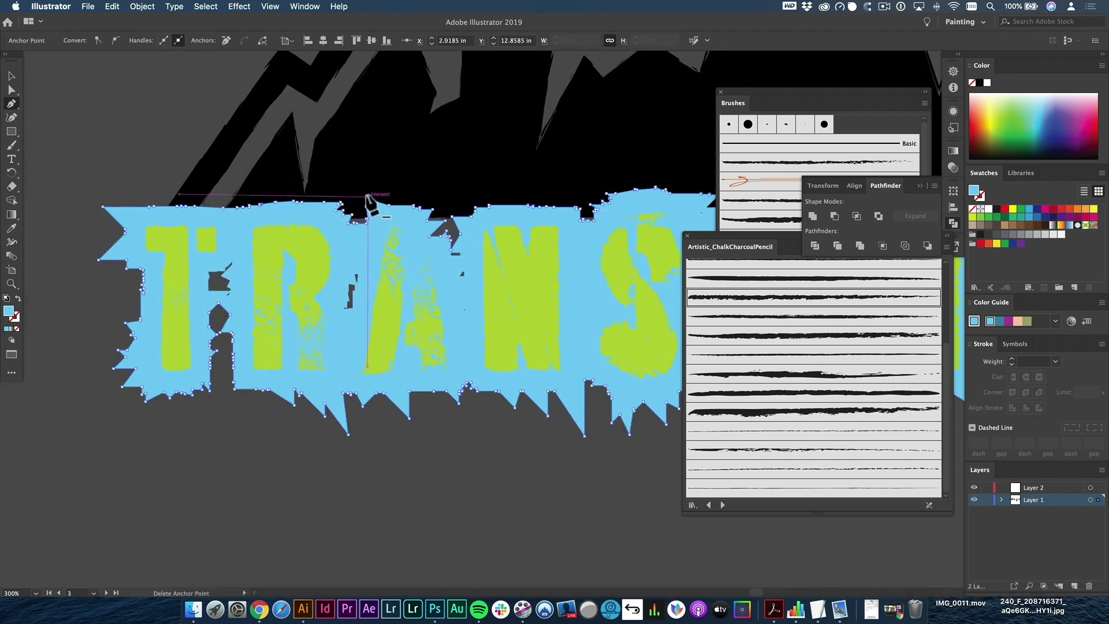
{"action": "key", "text": "space"}
{"action": "left_click_drag", "start_coordinate": [392, 198], "coordinate": [551, 191]}
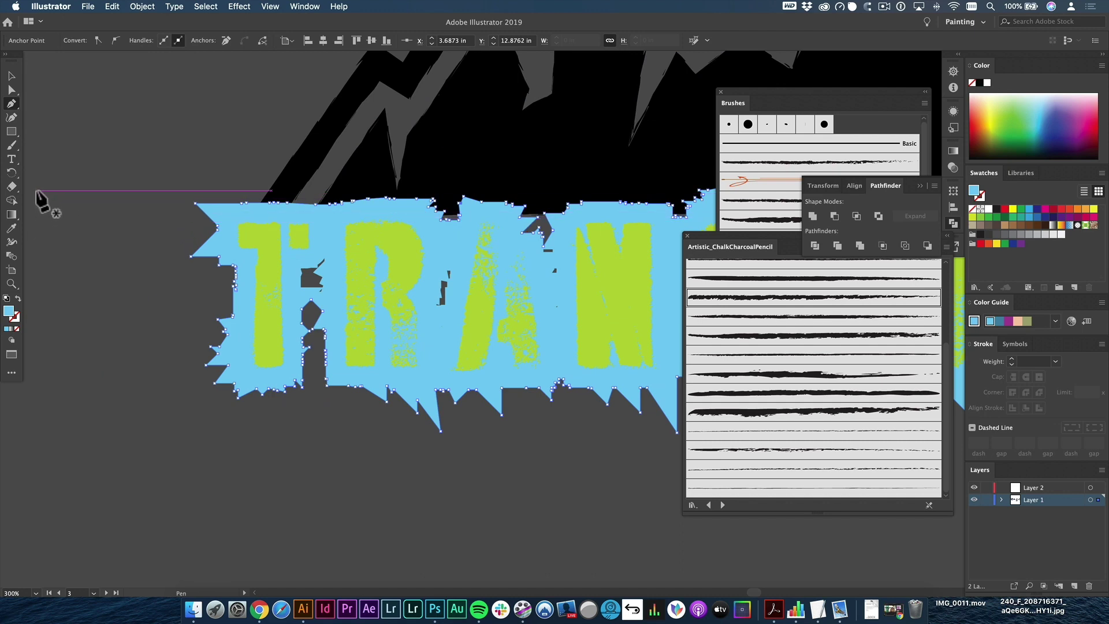
- Add the Smooth Tool from the full tool list to the toolbar and activate it
{"action": "left_click", "coordinate": [963, 21]}
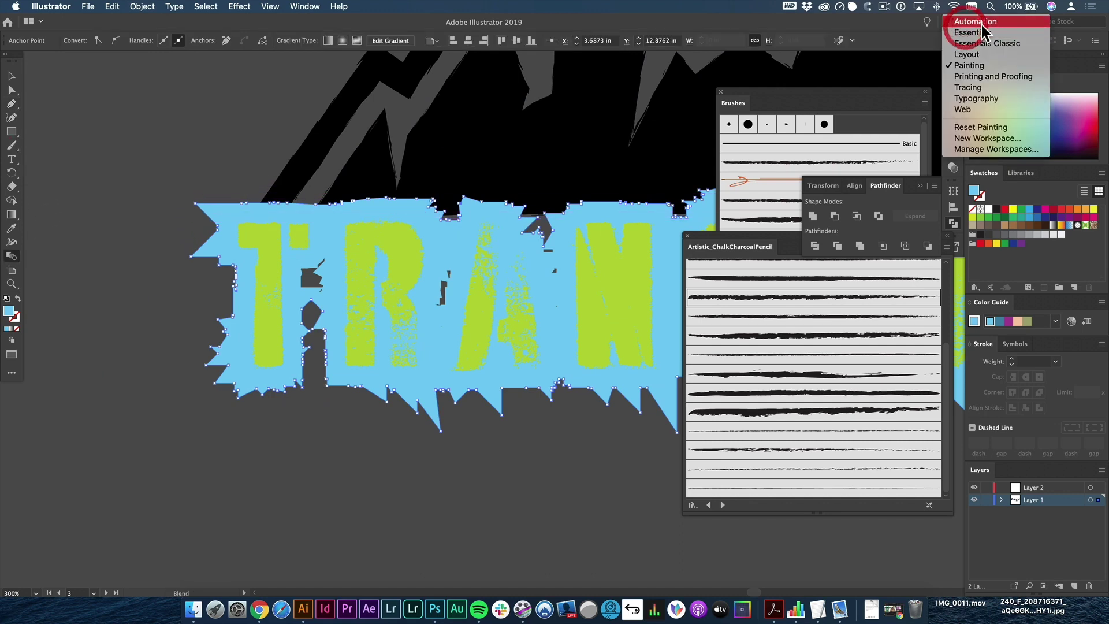
{"action": "left_click", "coordinate": [913, 45]}
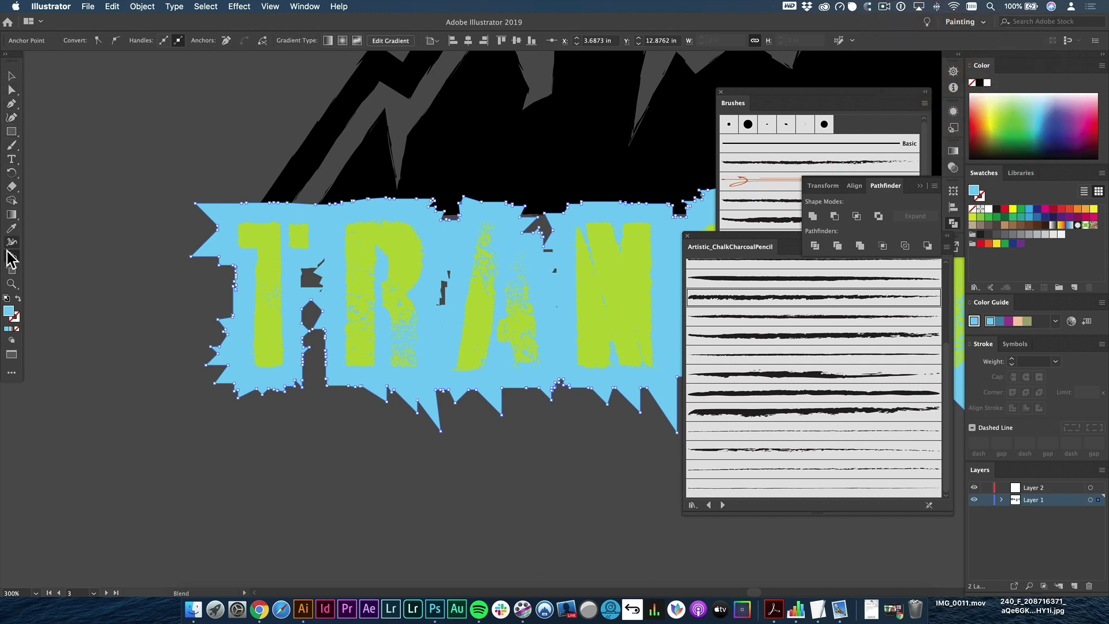
{"action": "left_click", "coordinate": [11, 373]}
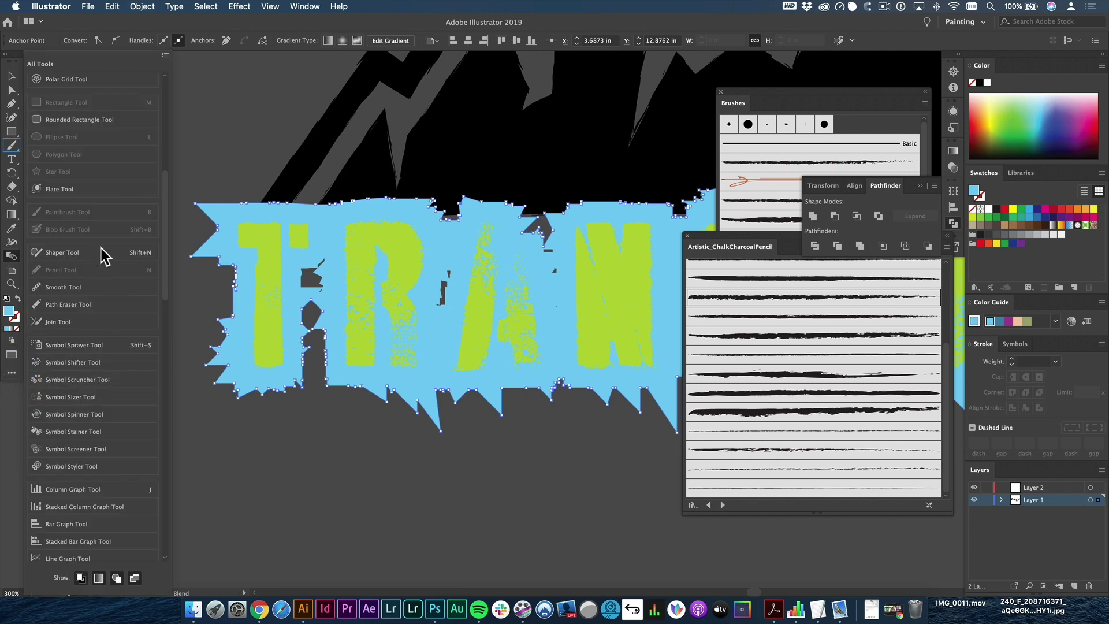
{"action": "scroll", "coordinate": [104, 248], "scroll_direction": "down", "scroll_amount": 5}
{"action": "scroll", "coordinate": [104, 248], "scroll_direction": "down", "scroll_amount": 6}
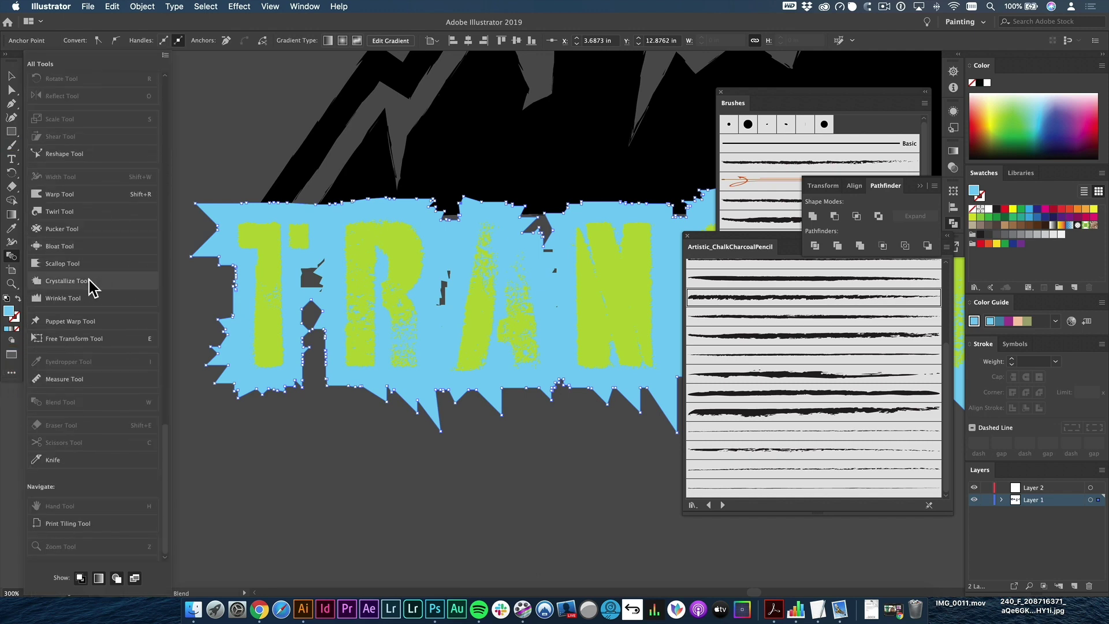
{"action": "scroll", "coordinate": [90, 291], "scroll_direction": "up", "scroll_amount": 3}
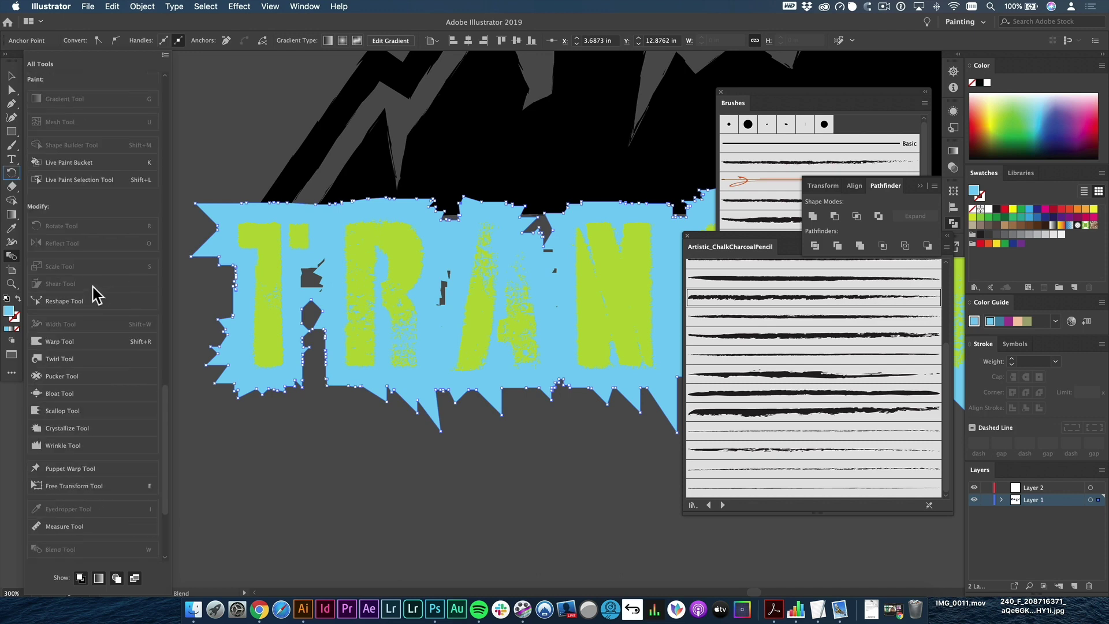
{"action": "scroll", "coordinate": [88, 220], "scroll_direction": "up", "scroll_amount": 4}
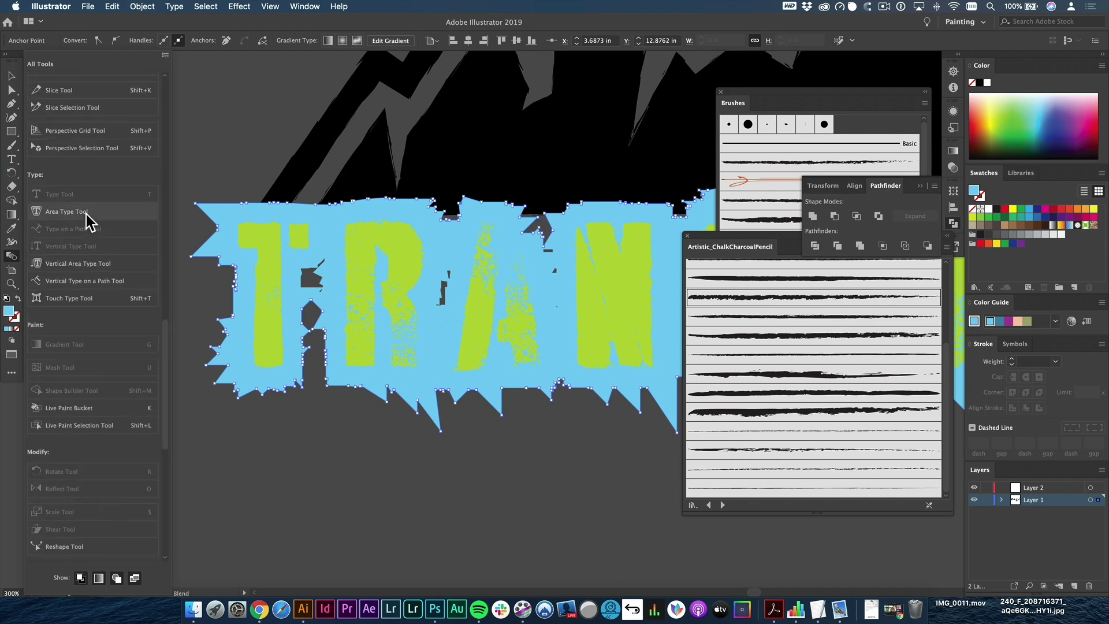
{"action": "left_click_drag", "start_coordinate": [162, 361], "coordinate": [157, 224]}
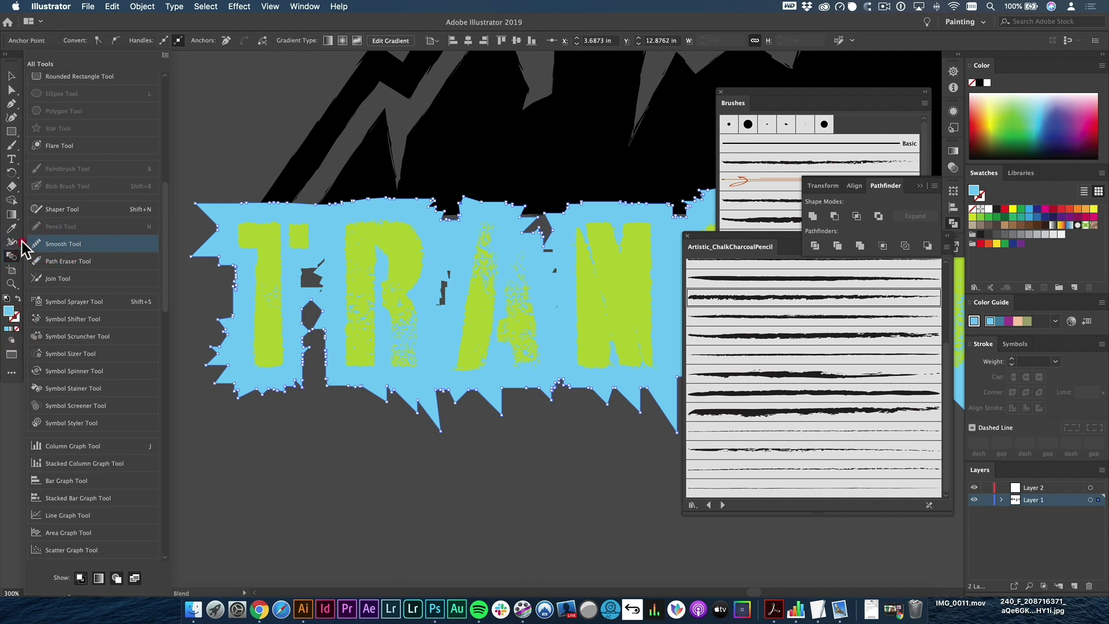
{"action": "left_click_drag", "start_coordinate": [21, 241], "coordinate": [9, 234]}
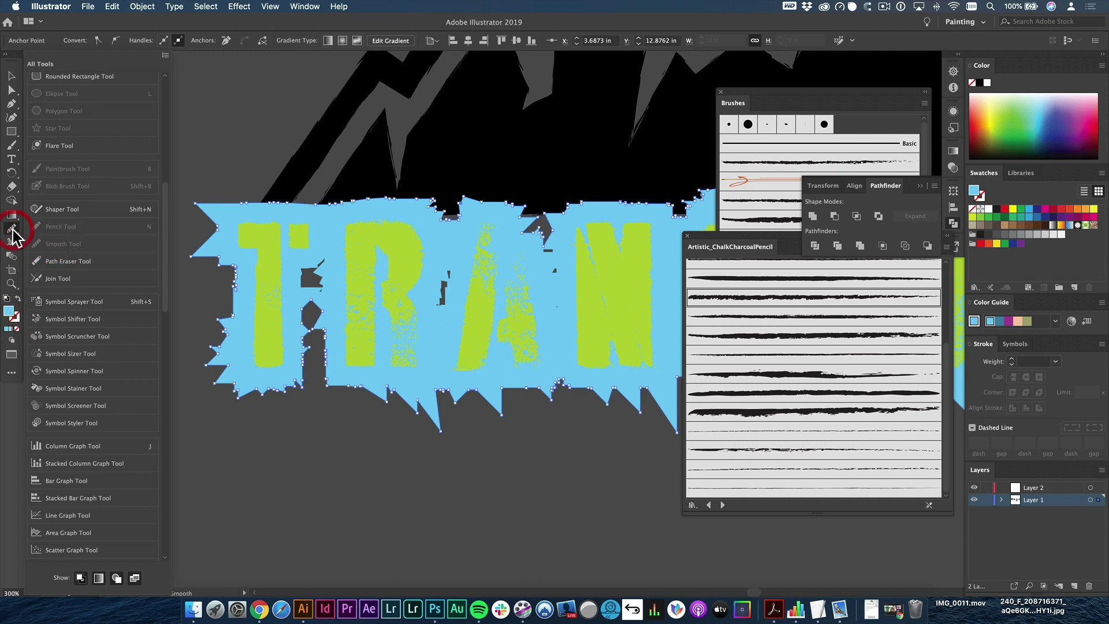
{"action": "left_click", "coordinate": [28, 236]}
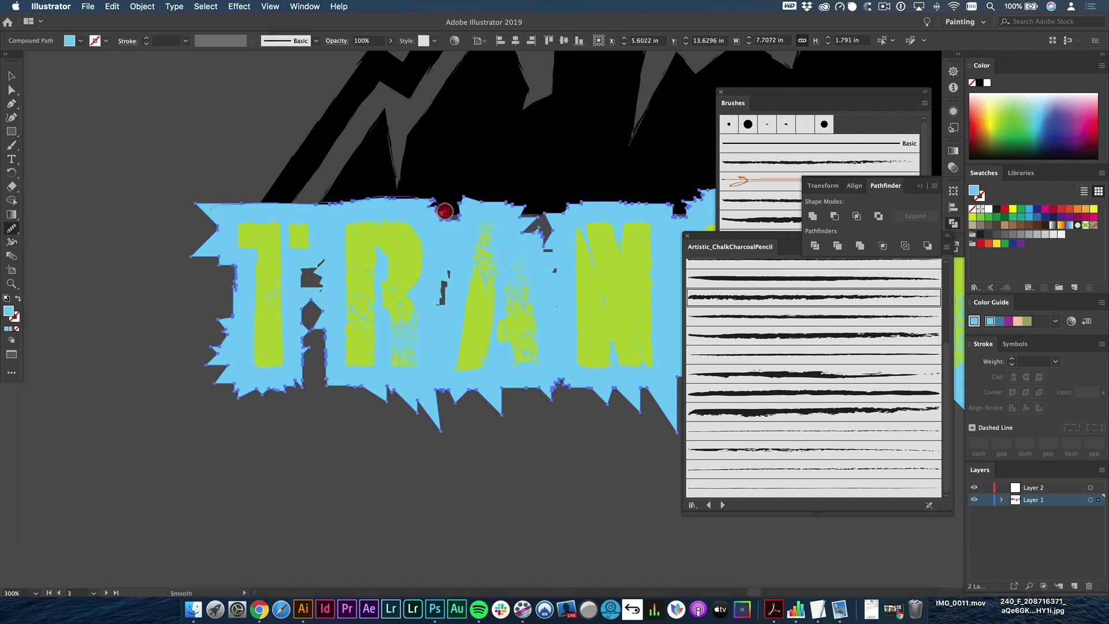
- Smooth the light blue shape's upper edge above the A, the N and the S with the Smooth tool
{"action": "key", "text": "space"}
{"action": "left_click_drag", "start_coordinate": [599, 197], "coordinate": [495, 197]}
{"action": "mouse_move", "coordinate": [375, 199]}
{"action": "left_mouse_down"}
{"action": "mouse_move", "coordinate": [364, 220]}
{"action": "mouse_move", "coordinate": [343, 218]}
{"action": "mouse_move", "coordinate": [337, 199]}
{"action": "mouse_move", "coordinate": [470, 219]}
{"action": "left_mouse_up"}
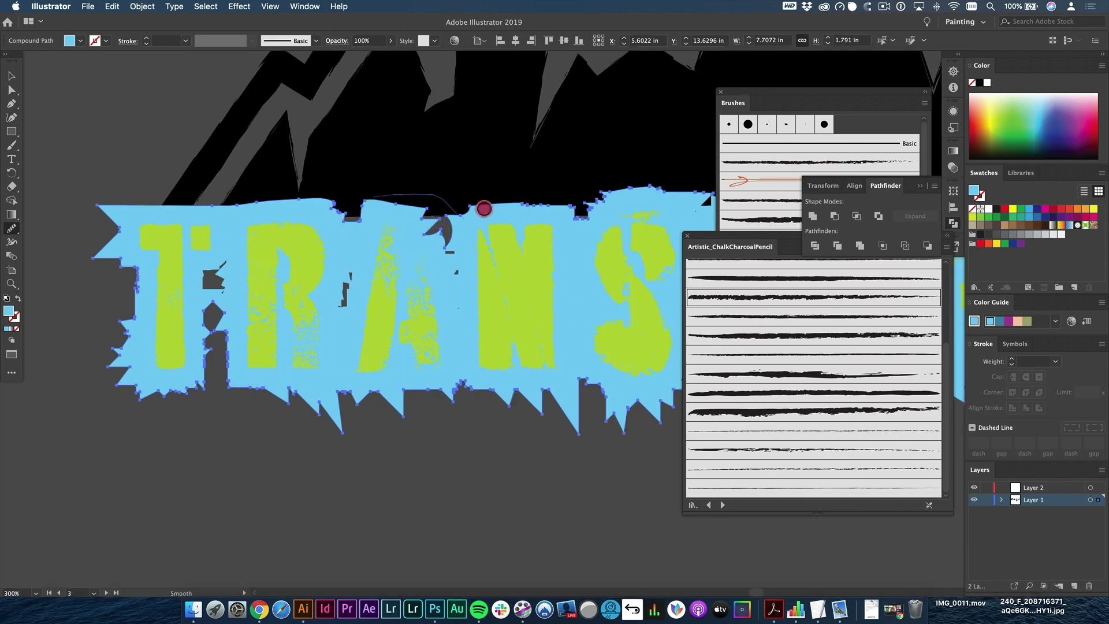
{"action": "left_click_drag", "start_coordinate": [554, 207], "coordinate": [564, 207]}
{"action": "key", "text": "space"}
{"action": "left_click_drag", "start_coordinate": [582, 213], "coordinate": [419, 228]}
{"action": "mouse_move", "coordinate": [434, 223]}
{"action": "left_mouse_down"}
{"action": "mouse_move", "coordinate": [483, 199]}
{"action": "mouse_move", "coordinate": [518, 218]}
{"action": "mouse_move", "coordinate": [477, 205]}
{"action": "mouse_move", "coordinate": [435, 214]}
{"action": "mouse_move", "coordinate": [552, 207]}
{"action": "left_mouse_up"}
- Smooth the light blue shape's upper edge from the F across the O and second R to the M
{"action": "key", "text": "space"}
{"action": "left_click_drag", "start_coordinate": [531, 208], "coordinate": [324, 210]}
{"action": "mouse_move", "coordinate": [372, 226]}
{"action": "left_mouse_down"}
{"action": "mouse_move", "coordinate": [487, 214]}
{"action": "mouse_move", "coordinate": [529, 235]}
{"action": "mouse_move", "coordinate": [382, 240]}
{"action": "mouse_move", "coordinate": [486, 223]}
{"action": "left_mouse_up"}
{"action": "key", "text": "space"}
{"action": "key", "text": "space"}
{"action": "left_click_drag", "start_coordinate": [467, 226], "coordinate": [383, 245]}
{"action": "mouse_move", "coordinate": [358, 241]}
{"action": "left_mouse_down"}
{"action": "mouse_move", "coordinate": [432, 237]}
{"action": "mouse_move", "coordinate": [548, 241]}
{"action": "left_mouse_up"}
{"action": "mouse_move", "coordinate": [461, 244]}
{"action": "left_mouse_down"}
{"action": "mouse_move", "coordinate": [518, 249]}
{"action": "mouse_move", "coordinate": [589, 234]}
{"action": "left_mouse_up"}
{"action": "key", "text": "space"}
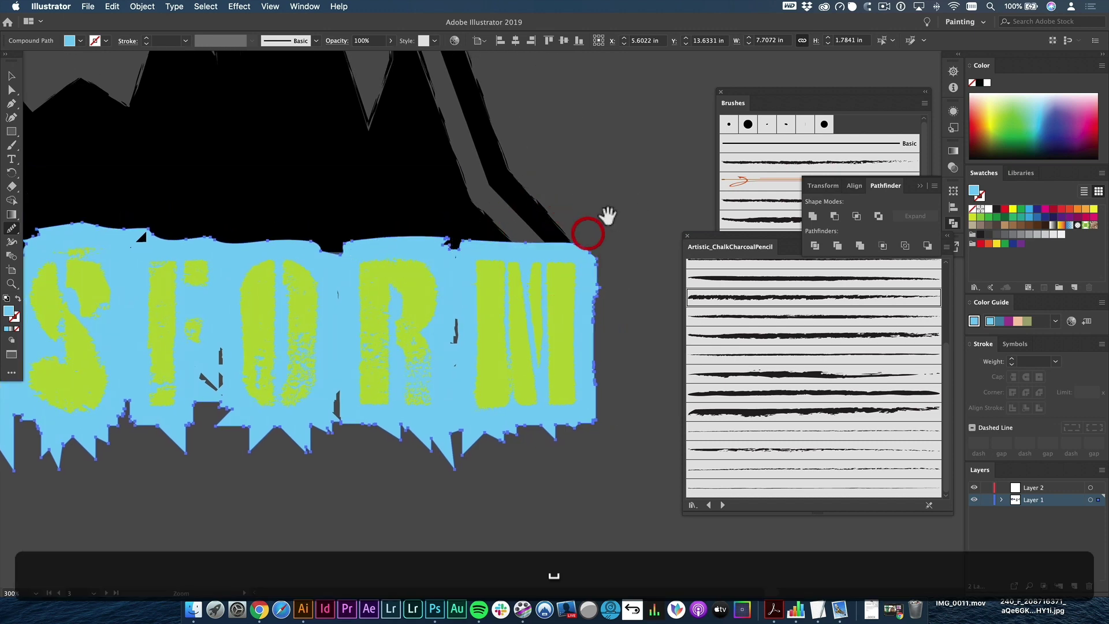
- Subtract the light blue shape from the black mountain with Minus Front as a compound shape, and expand the result
{"action": "left_click", "coordinate": [610, 219], "text": "alt+super"}
{"action": "key", "text": "v"}
{"action": "key", "text": "space"}
{"action": "left_click_drag", "start_coordinate": [380, 281], "coordinate": [518, 187]}
{"action": "key", "text": "space"}
{"action": "left_click_drag", "start_coordinate": [376, 251], "coordinate": [692, 386]}
{"action": "left_click_drag", "start_coordinate": [395, 265], "coordinate": [225, 178]}
{"action": "key", "text": "space"}
{"action": "left_click_drag", "start_coordinate": [601, 328], "coordinate": [319, 247]}
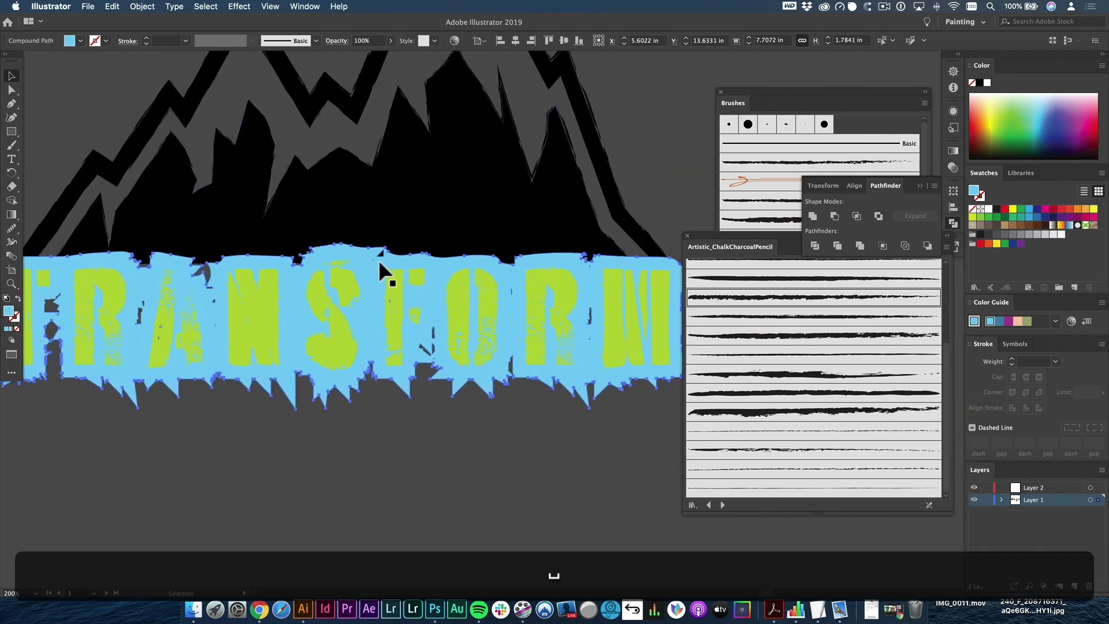
{"action": "left_click", "coordinate": [381, 234], "text": "shift"}
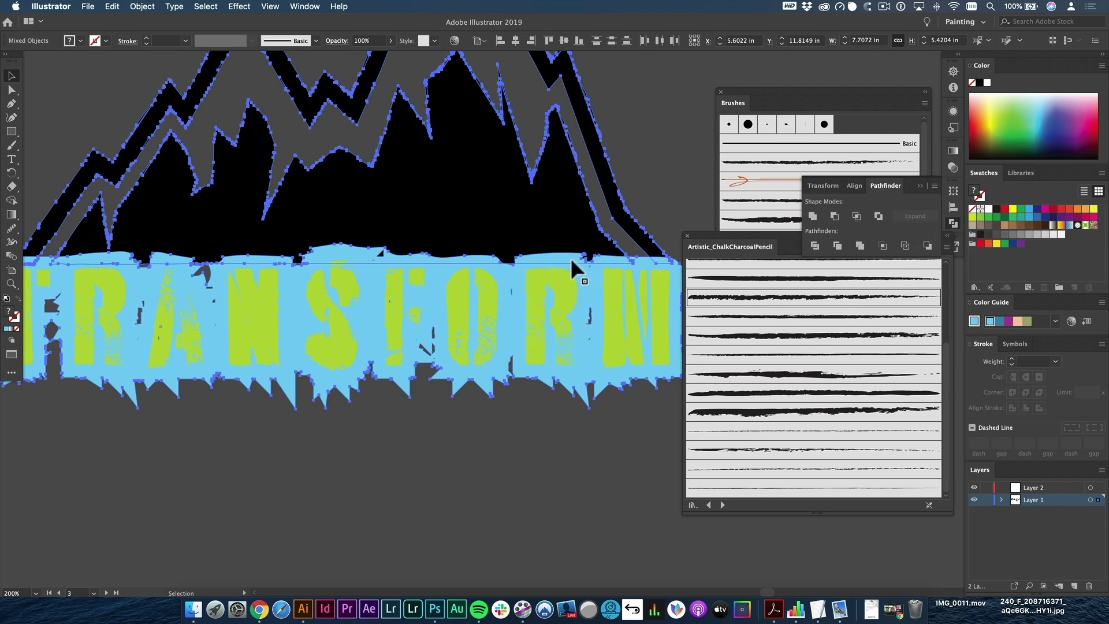
{"action": "left_click", "coordinate": [834, 216]}
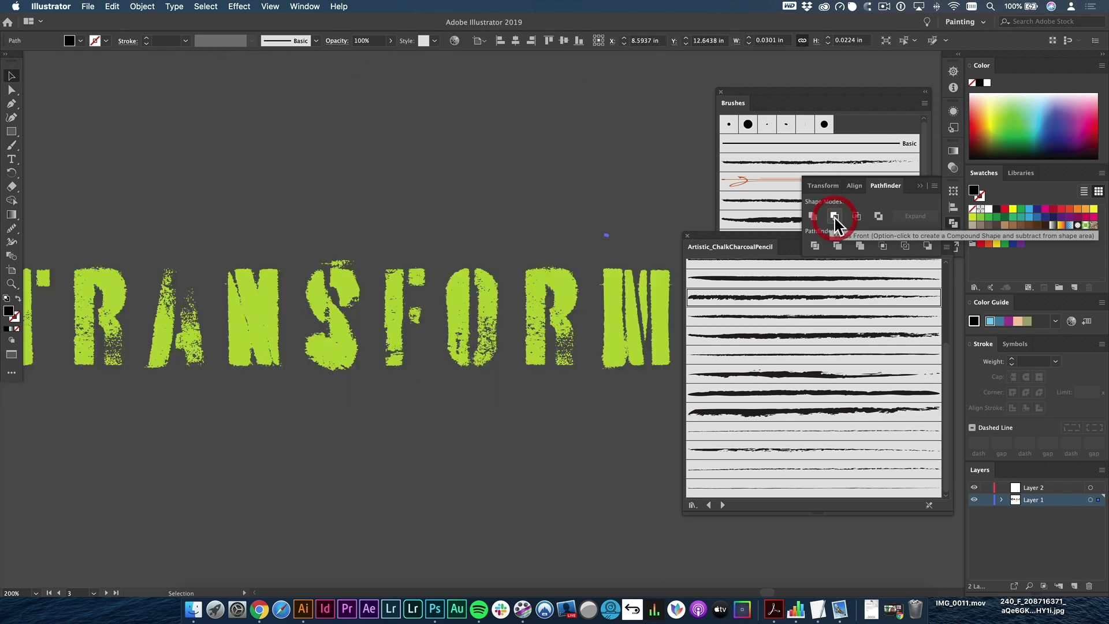
{"action": "key", "text": "super+z"}
{"action": "left_click", "coordinate": [835, 216], "text": "alt"}
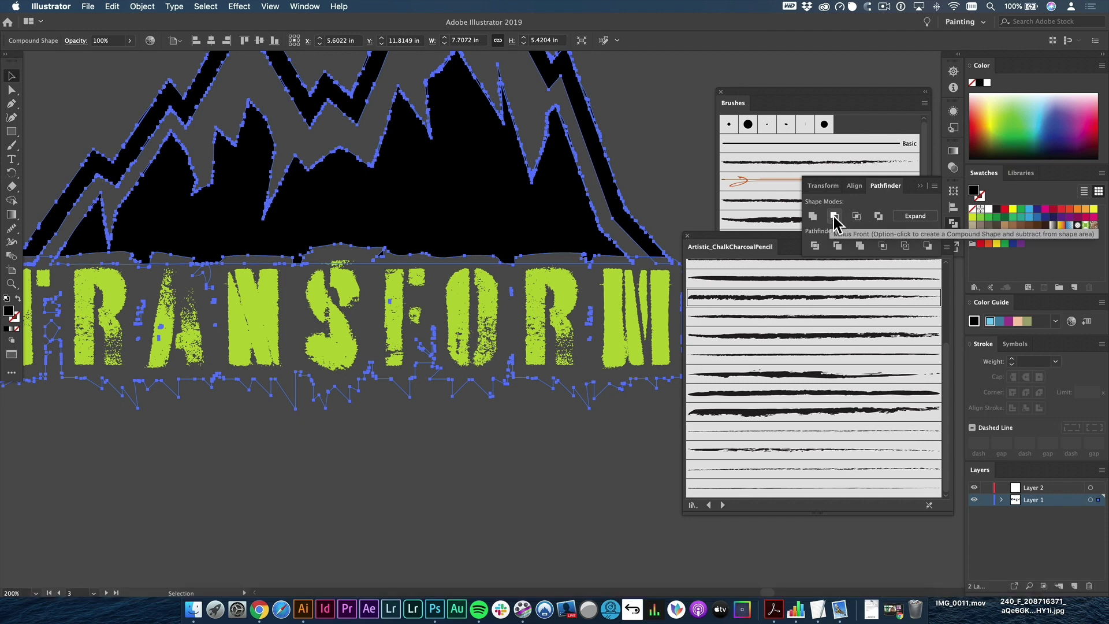
{"action": "left_click", "coordinate": [916, 216]}
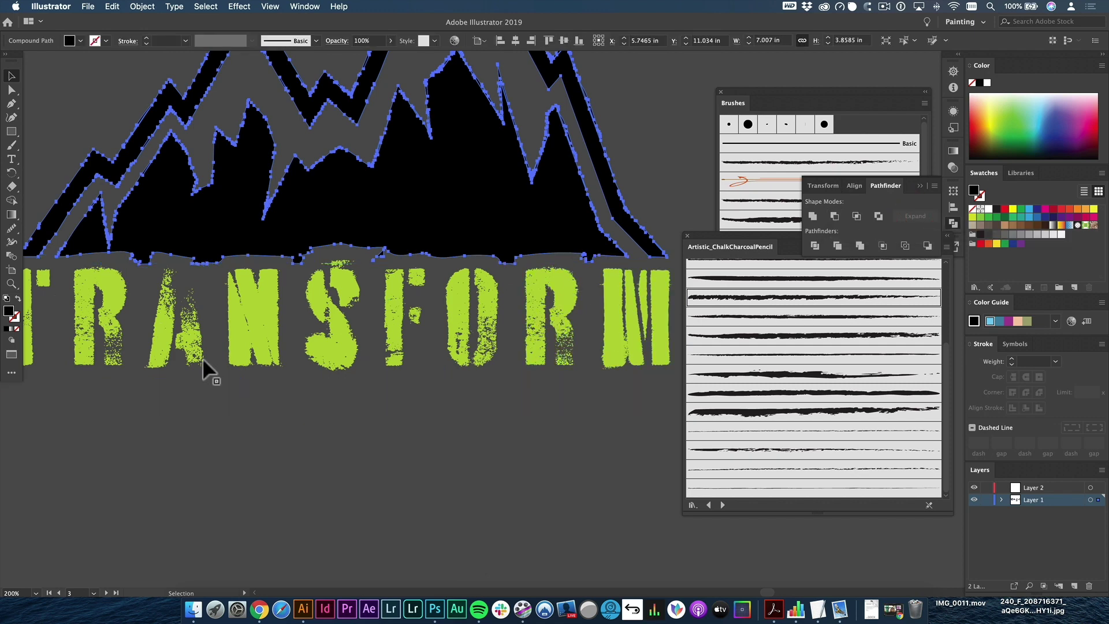
- Examine the trimmed mountain base above the TRANSFORM lettering and compare it with the finished logo on the artboards
{"action": "left_click", "coordinate": [289, 281], "text": "alt+super"}
{"action": "left_click_drag", "start_coordinate": [580, 248], "coordinate": [317, 255]}
{"action": "left_click", "coordinate": [540, 193]}
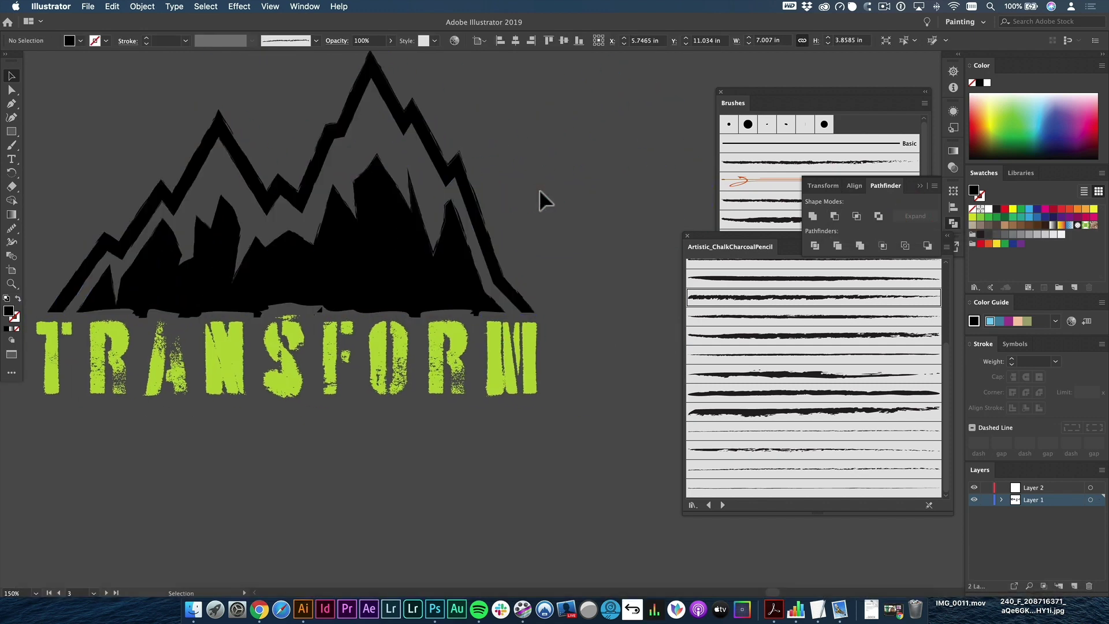
{"action": "key", "text": "space"}
{"action": "left_click", "coordinate": [392, 266], "text": "alt+super"}
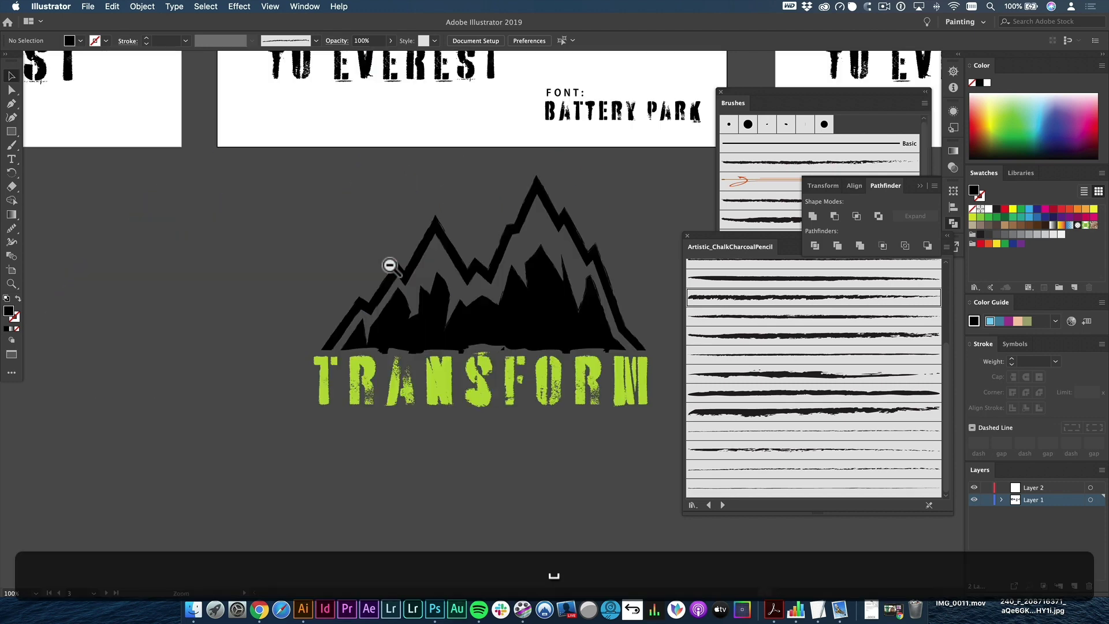
{"action": "left_click", "coordinate": [524, 288], "text": "alt+super"}
{"action": "left_click_drag", "start_coordinate": [531, 289], "coordinate": [312, 274]}
{"action": "left_click_drag", "start_coordinate": [441, 419], "coordinate": [449, 419]}
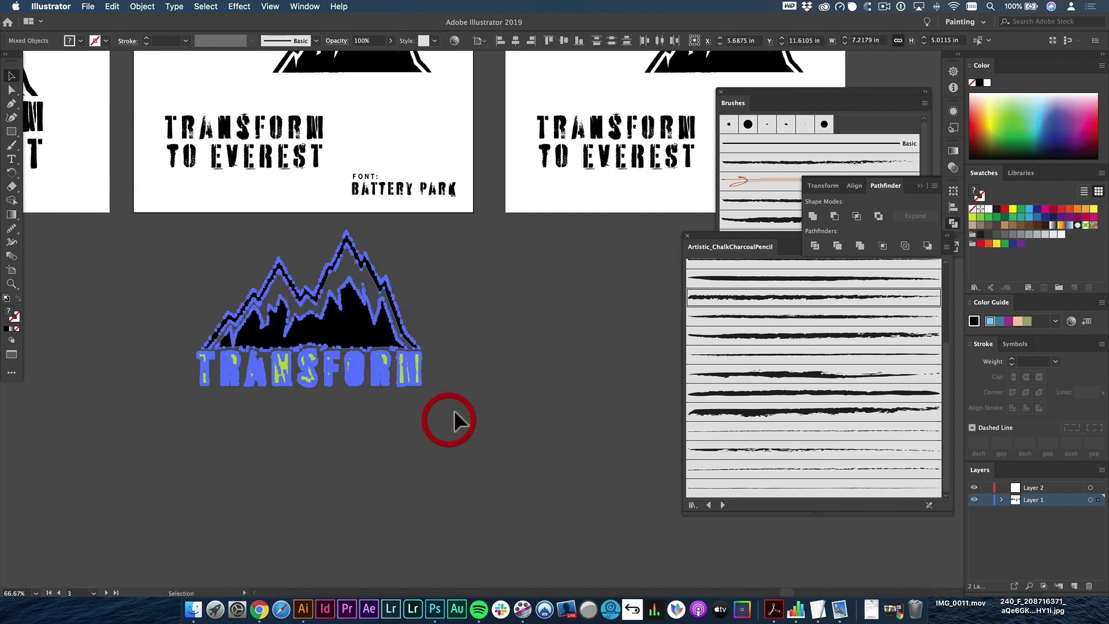
{"action": "left_click", "coordinate": [480, 386]}
{"action": "left_click_drag", "start_coordinate": [479, 341], "coordinate": [458, 527]}
{"action": "left_click", "coordinate": [470, 463], "text": "alt+super"}
{"action": "left_click", "coordinate": [482, 440], "text": "alt+super"}
{"action": "left_click_drag", "start_coordinate": [504, 403], "coordinate": [445, 460]}
{"action": "left_click", "coordinate": [478, 434]}
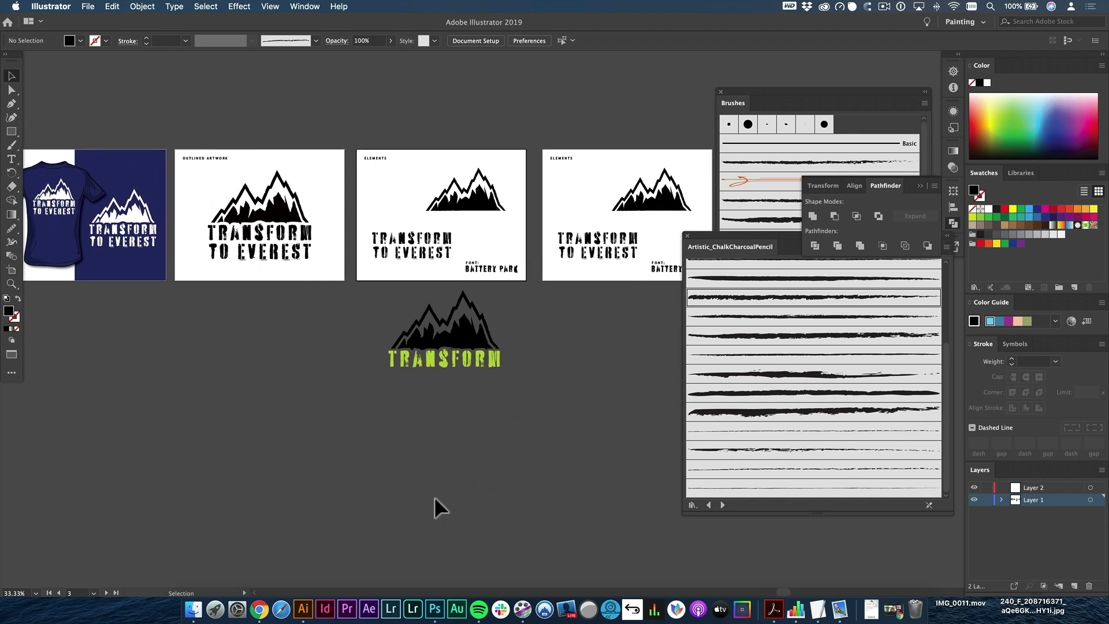
- In Finder, open Transform_to_Everest_artwork.psd from the FINALS folder in FILES SENT, and hide its MTN & TEXT layer
{"action": "left_click", "coordinate": [191, 611]}
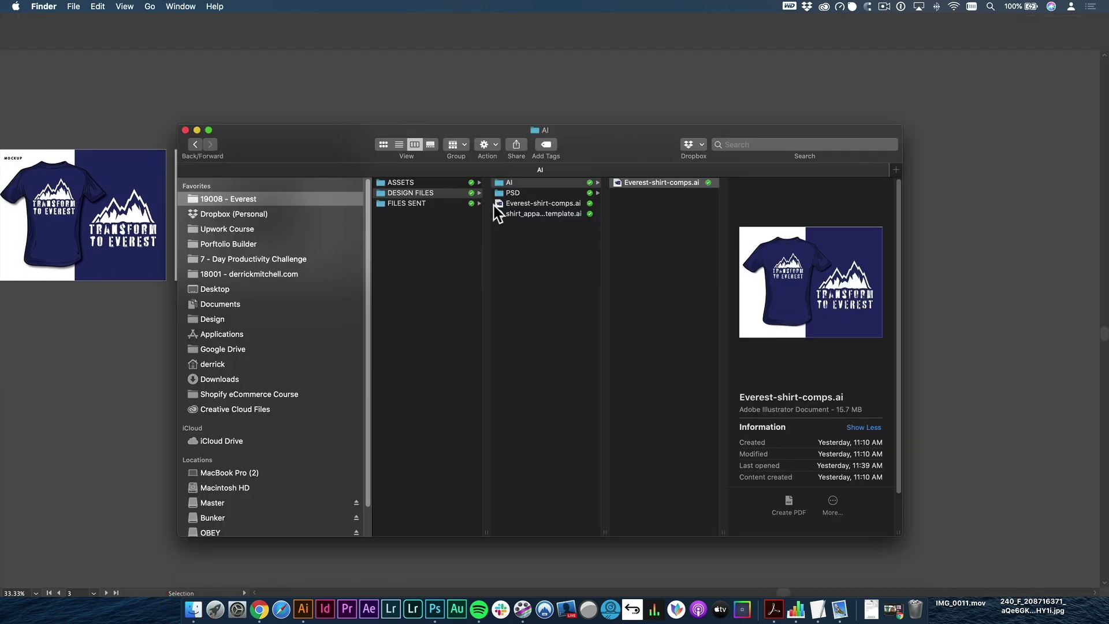
{"action": "left_click", "coordinate": [417, 205]}
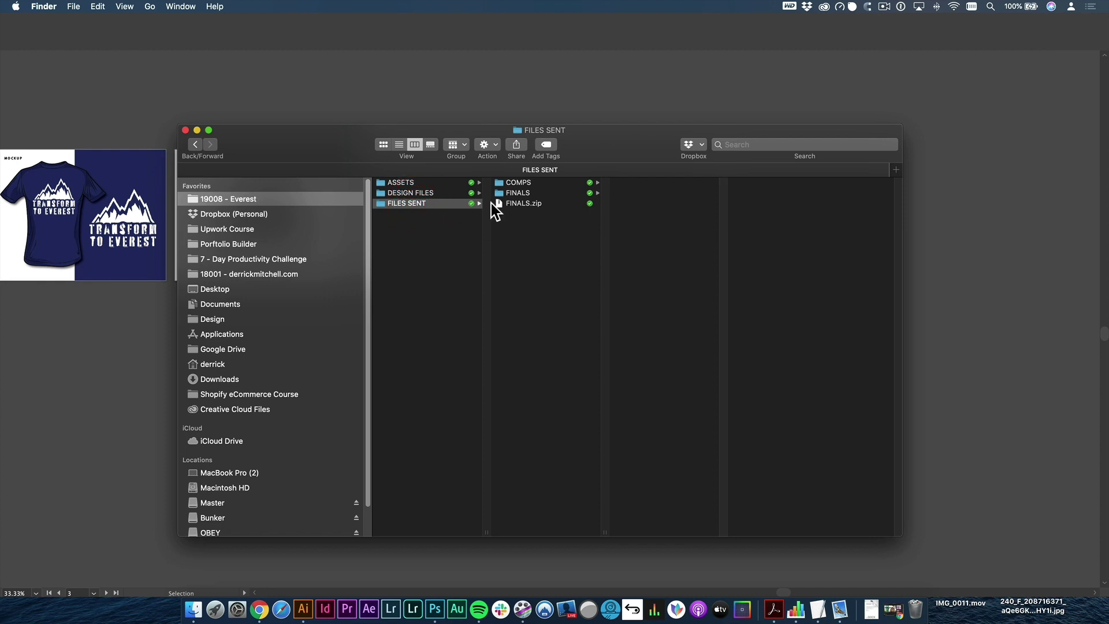
{"action": "left_click", "coordinate": [514, 194]}
{"action": "left_click", "coordinate": [665, 193]}
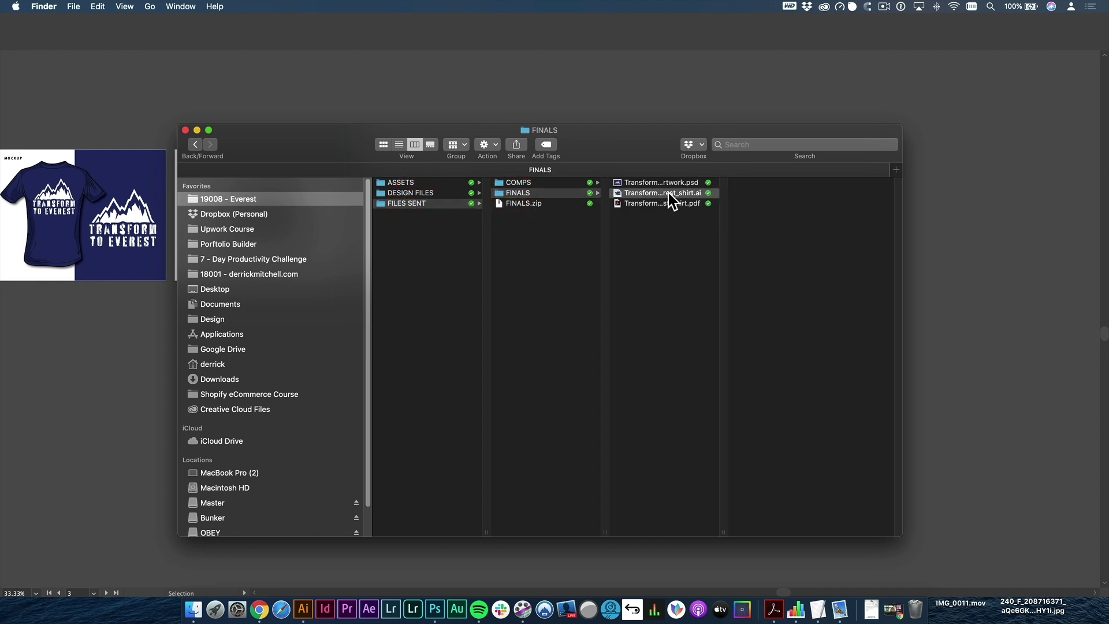
{"action": "left_click", "coordinate": [567, 144]}
{"action": "key", "text": "space"}
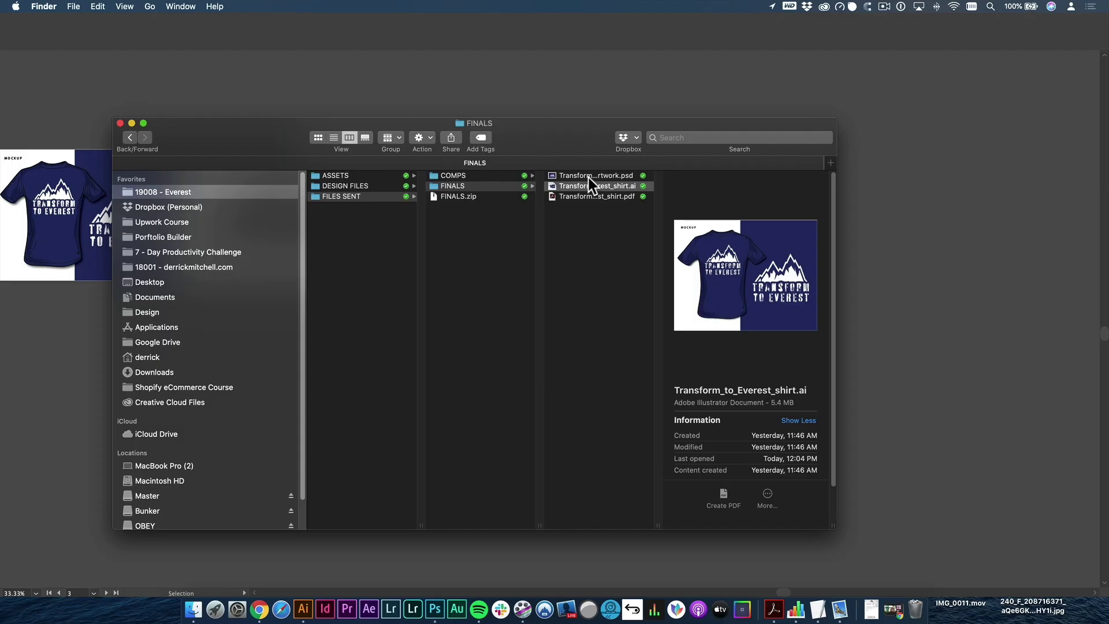
{"action": "double_click", "coordinate": [594, 175]}
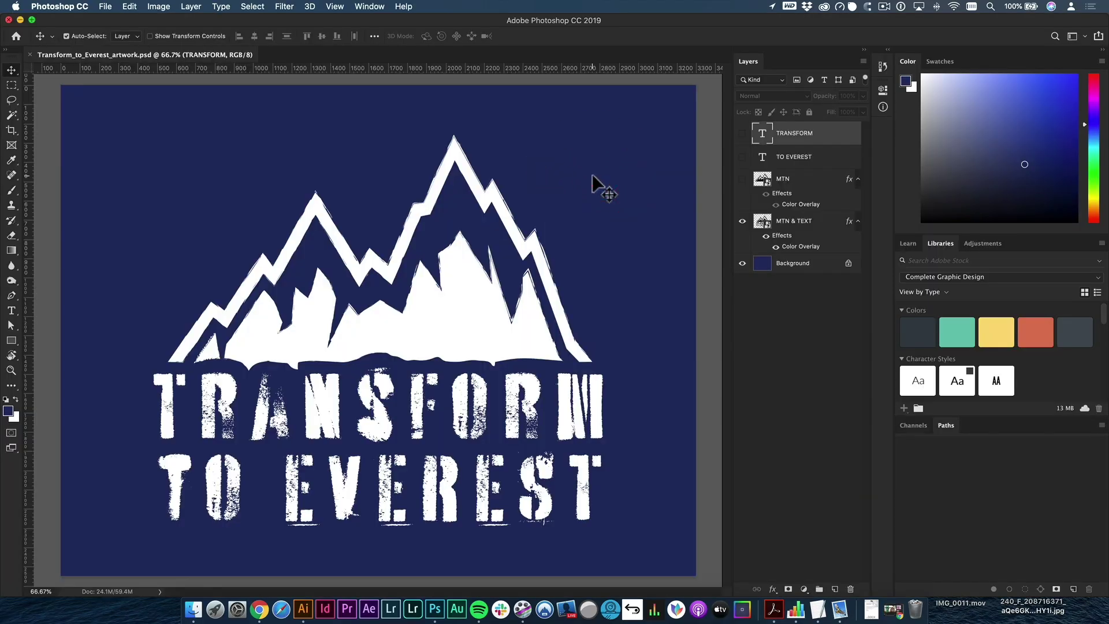
{"action": "left_click", "coordinate": [742, 220]}
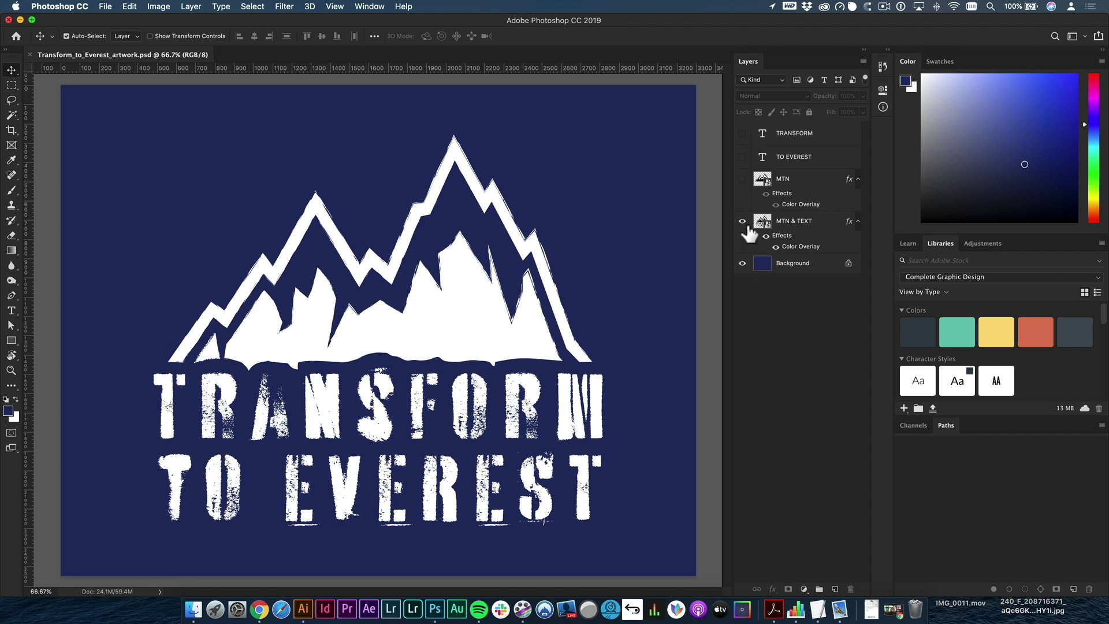
- Copy the outlined Transform to Everest artwork from Illustrator, paste it into the Photoshop document as a Smart Object and scale it up slightly
{"action": "left_click", "coordinate": [305, 606]}
{"action": "key", "text": "space"}
{"action": "left_click_drag", "start_coordinate": [376, 357], "coordinate": [466, 391]}
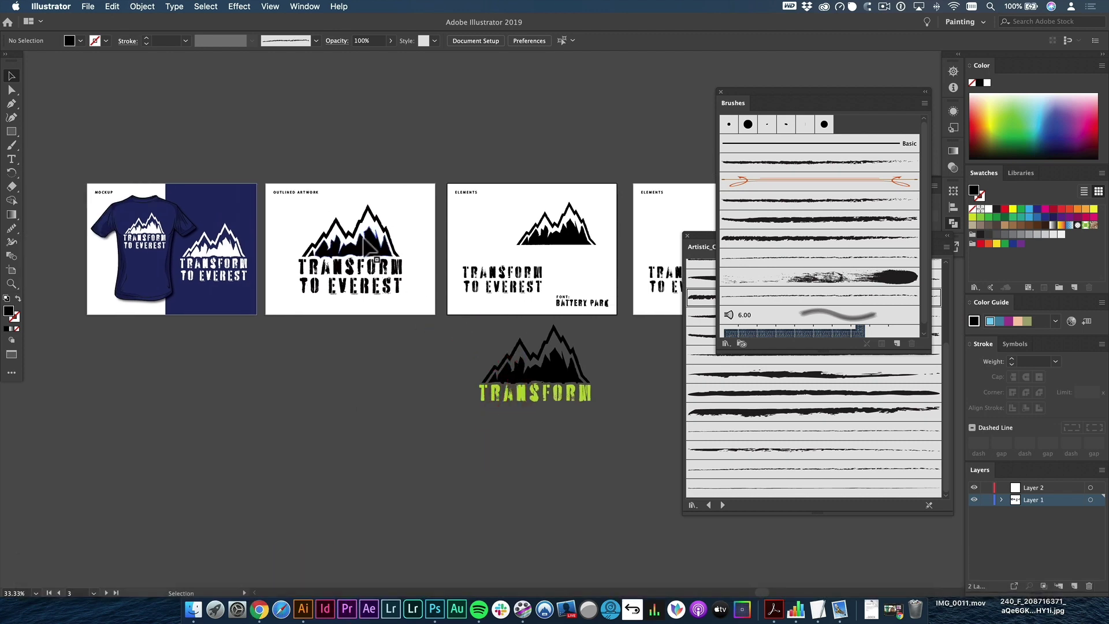
{"action": "left_click", "coordinate": [416, 295]}
{"action": "key", "text": "super+c"}
{"action": "left_click", "coordinate": [435, 610]}
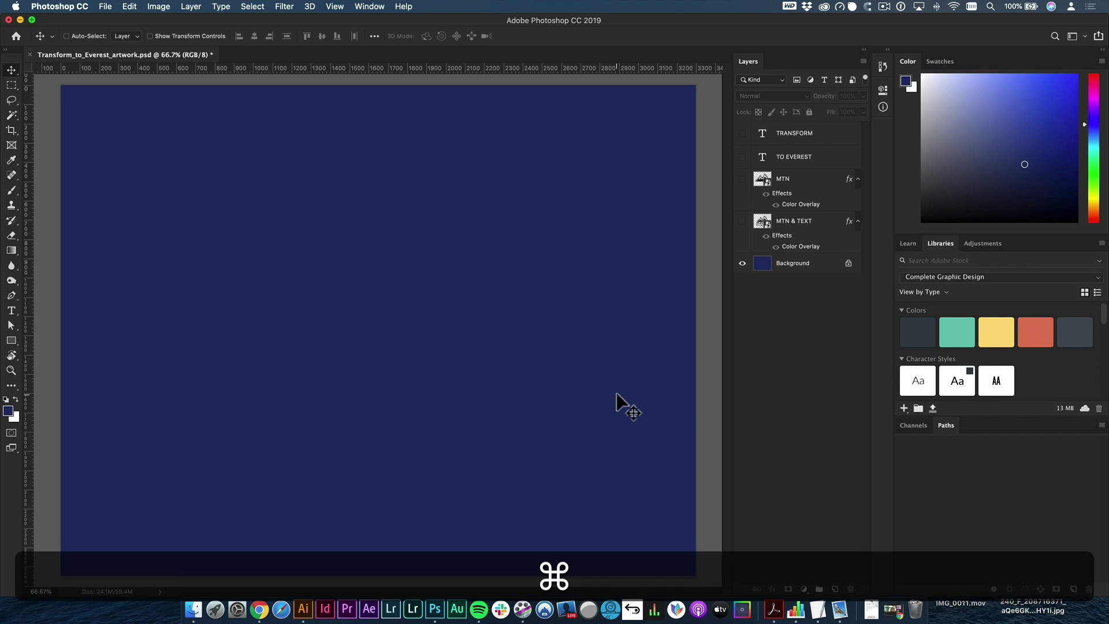
{"action": "key", "text": "super+v"}
{"action": "left_click", "coordinate": [469, 195]}
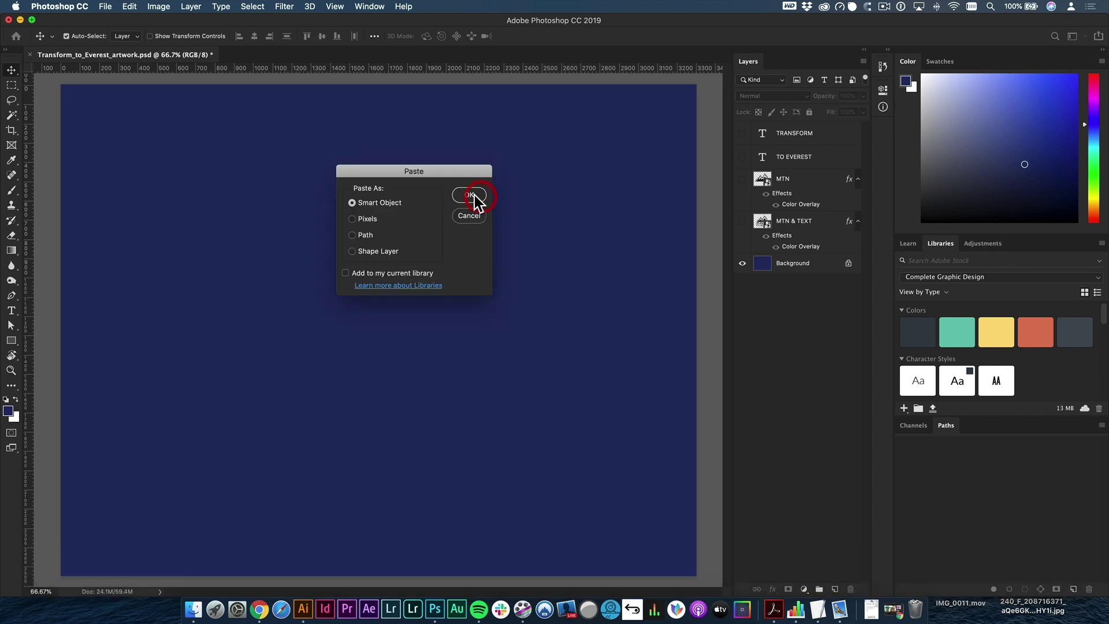
{"action": "left_click_drag", "start_coordinate": [572, 162], "coordinate": [613, 132]}
{"action": "key", "text": "Return"}
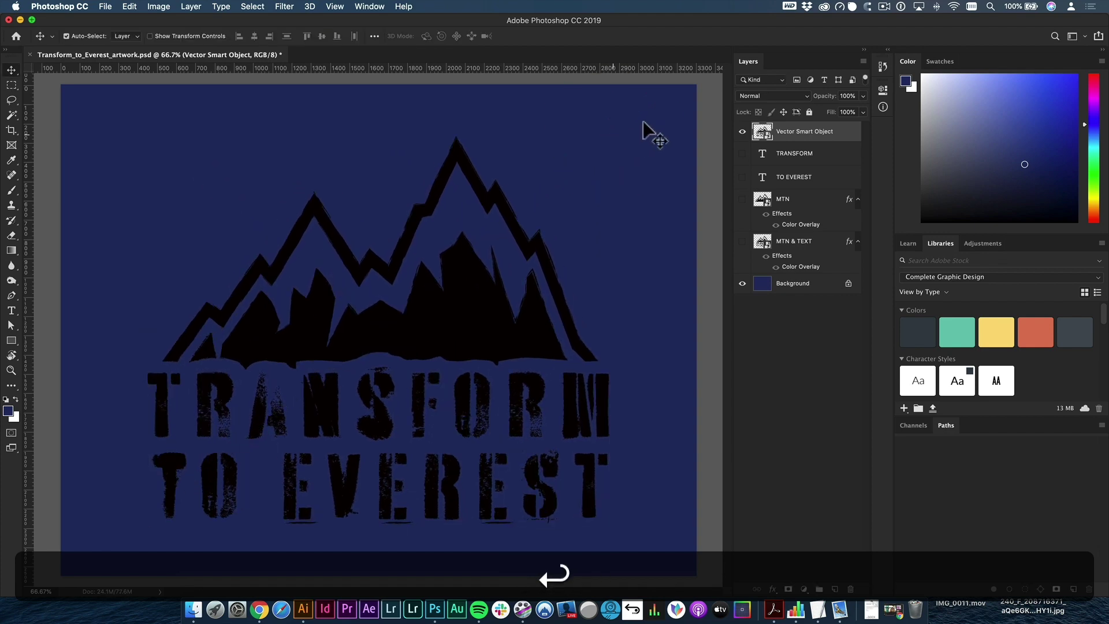
- Apply a white Color Overlay at 100% opacity to the pasted Smart Object layer
{"action": "left_click", "coordinate": [772, 589]}
{"action": "left_click", "coordinate": [807, 526]}
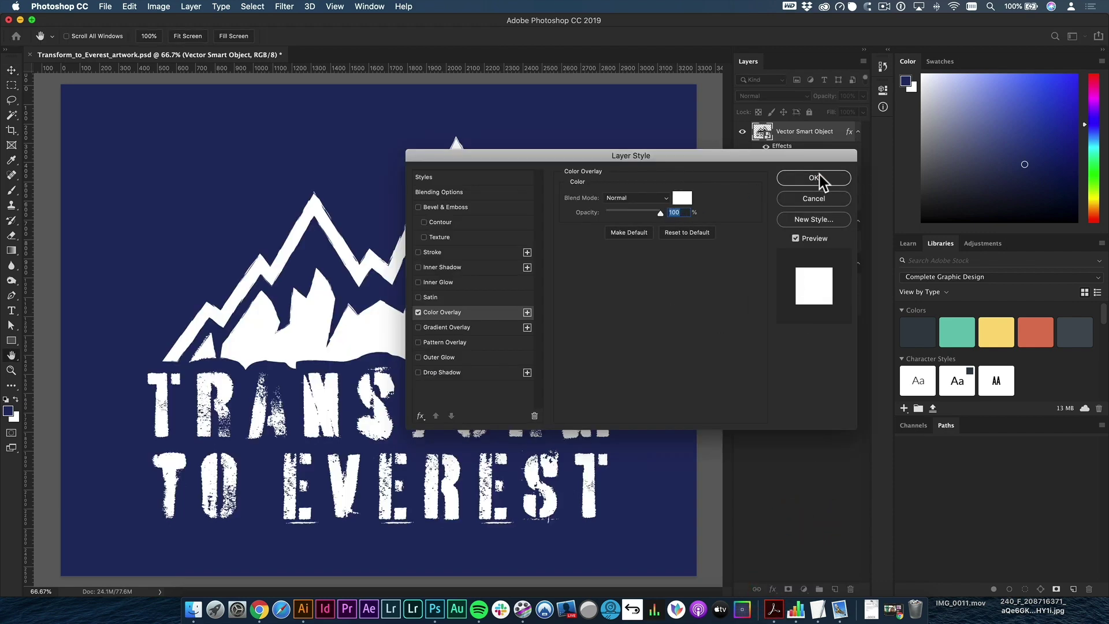
{"action": "left_click", "coordinate": [814, 178]}
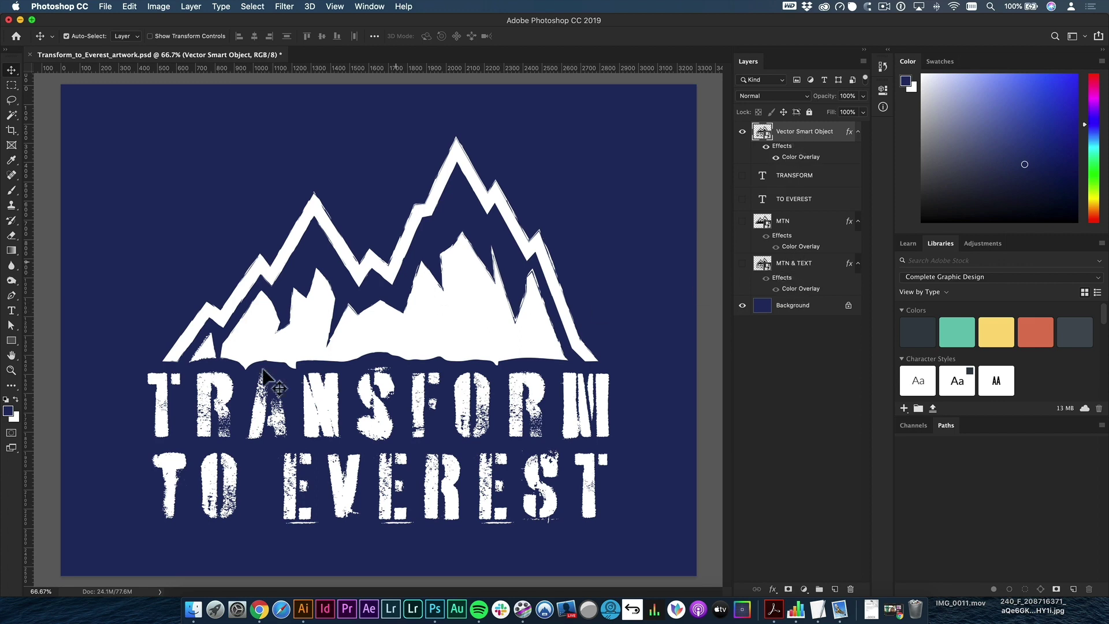
- Delete the pasted Smart Object layer and show the MTN layer, keeping MTN & TEXT hidden
{"action": "key", "text": "BackSpace"}
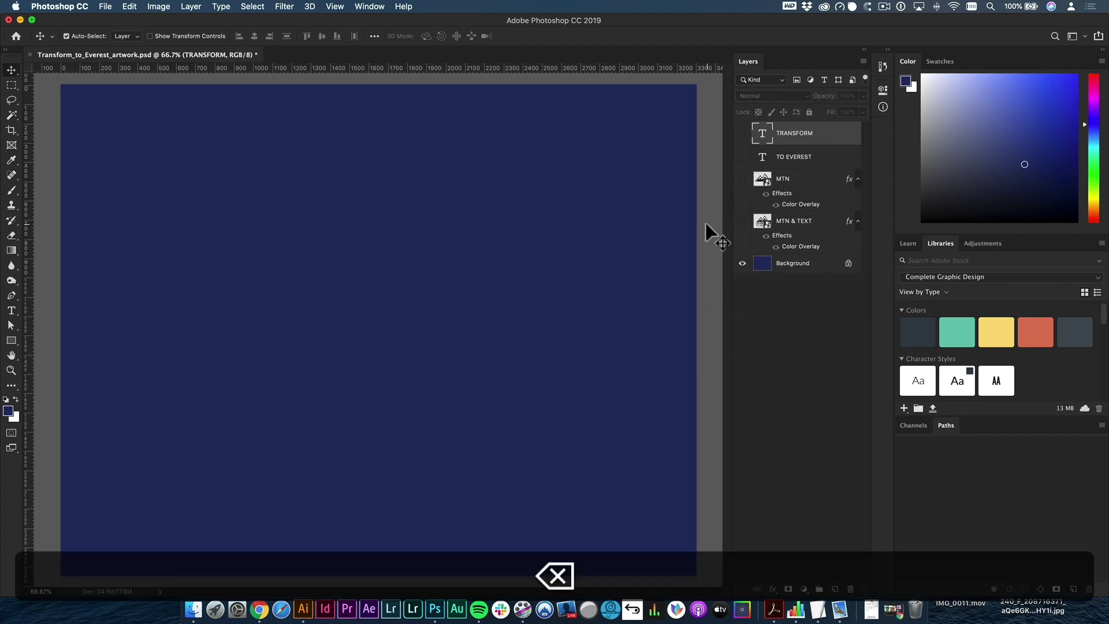
{"action": "left_click", "coordinate": [742, 221]}
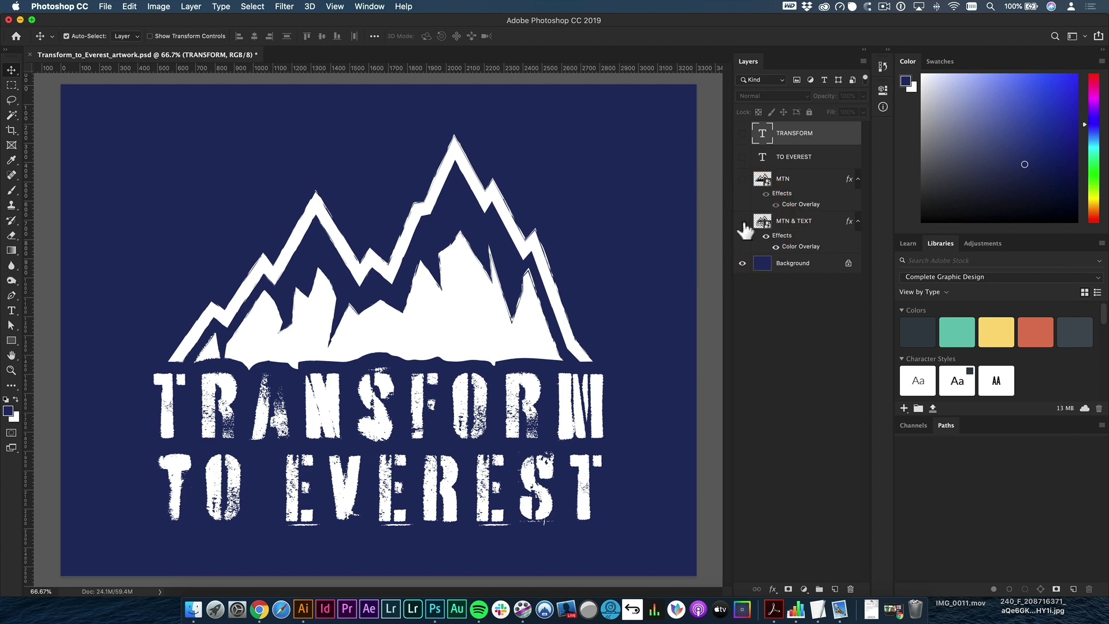
{"action": "left_click", "coordinate": [742, 221]}
{"action": "left_click", "coordinate": [743, 178]}
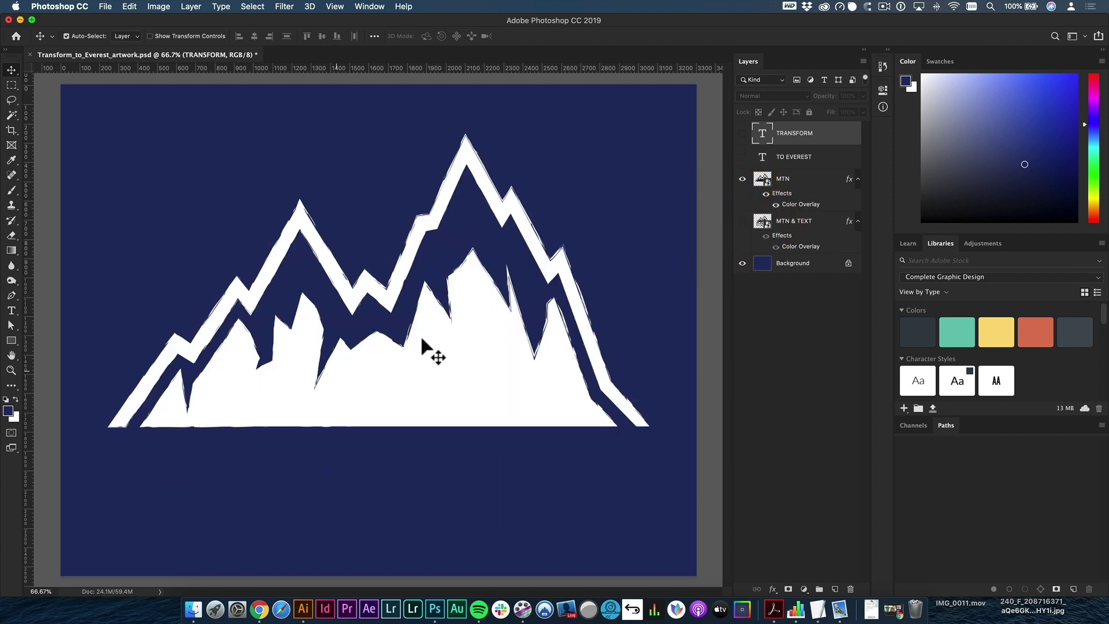
- Hide the MTN layer and show the MTN & TEXT, TRANSFORM and TO EVEREST layers
{"action": "left_click", "coordinate": [743, 179]}
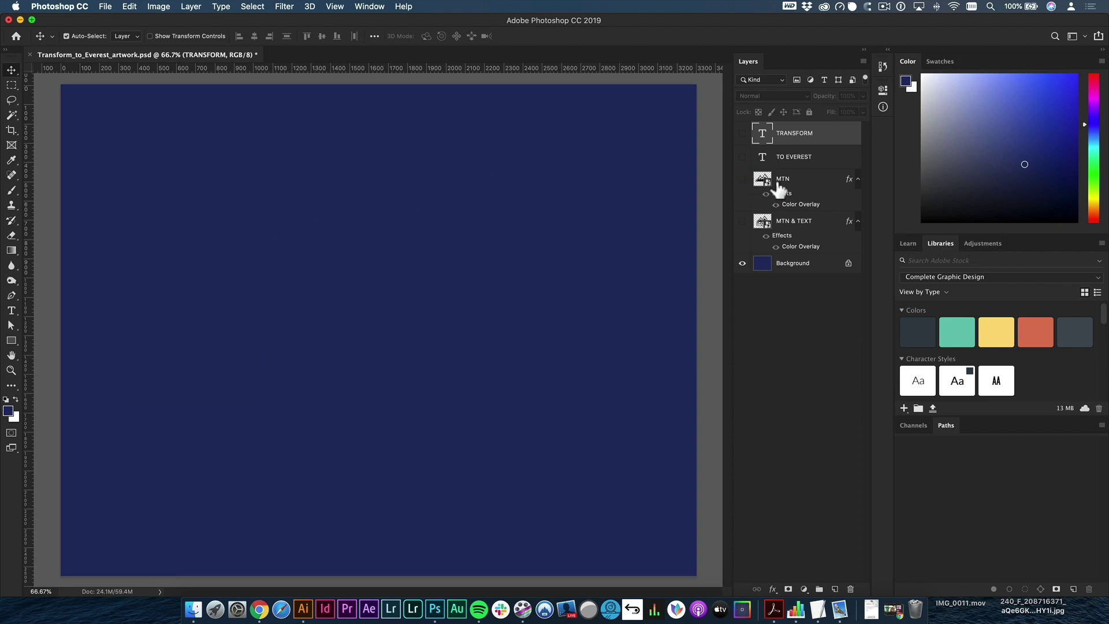
{"action": "left_click", "coordinate": [742, 222]}
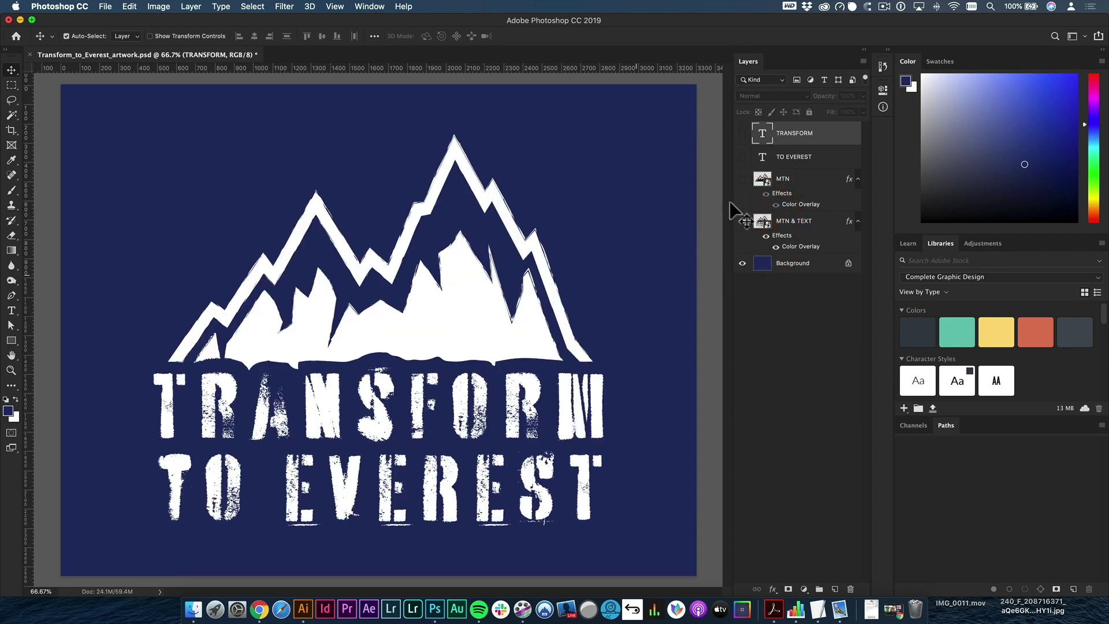
{"action": "left_click", "coordinate": [742, 133]}
{"action": "left_click", "coordinate": [742, 156]}
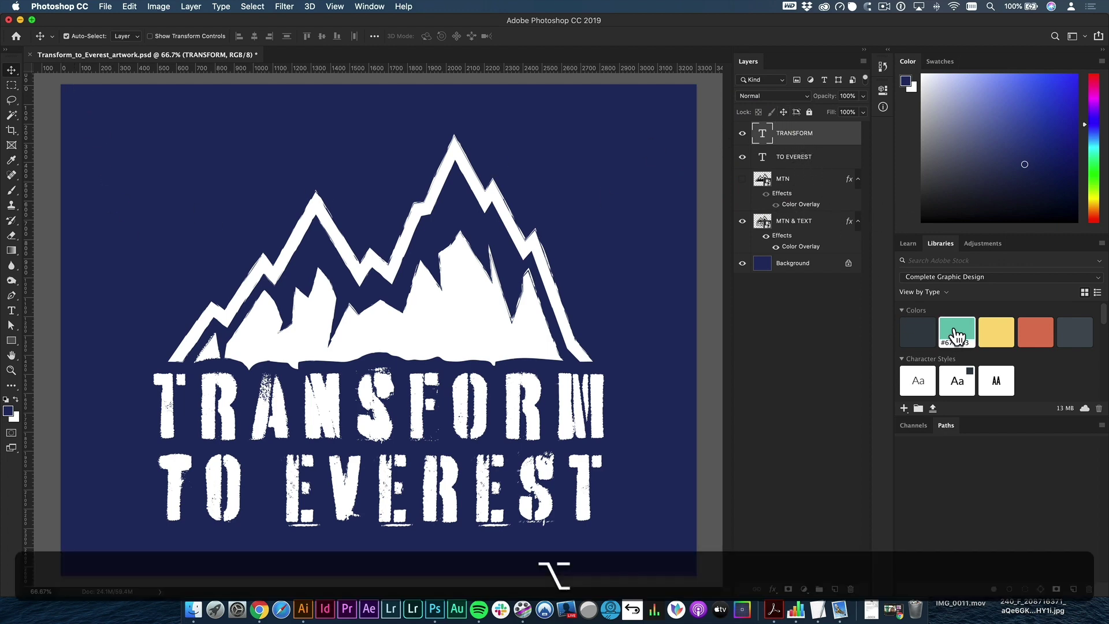
- Fill the TRANSFORM and TO EVEREST text layers with the library's green color #67C5B3
{"action": "key", "text": "alt+BackSpace"}
{"action": "key", "text": "super+z"}
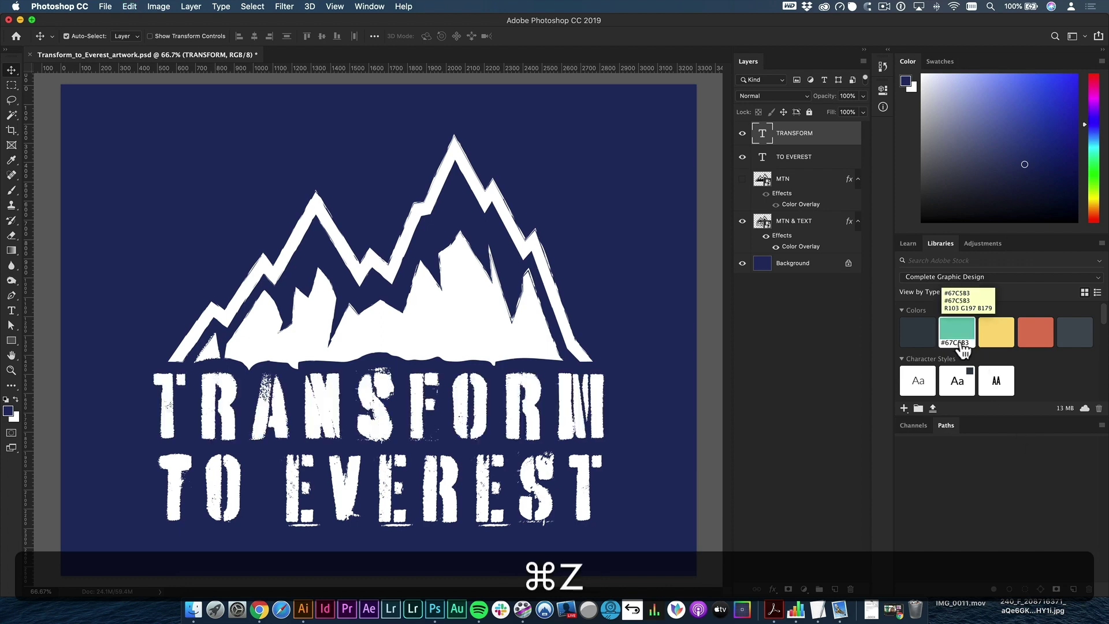
{"action": "left_click", "coordinate": [958, 336]}
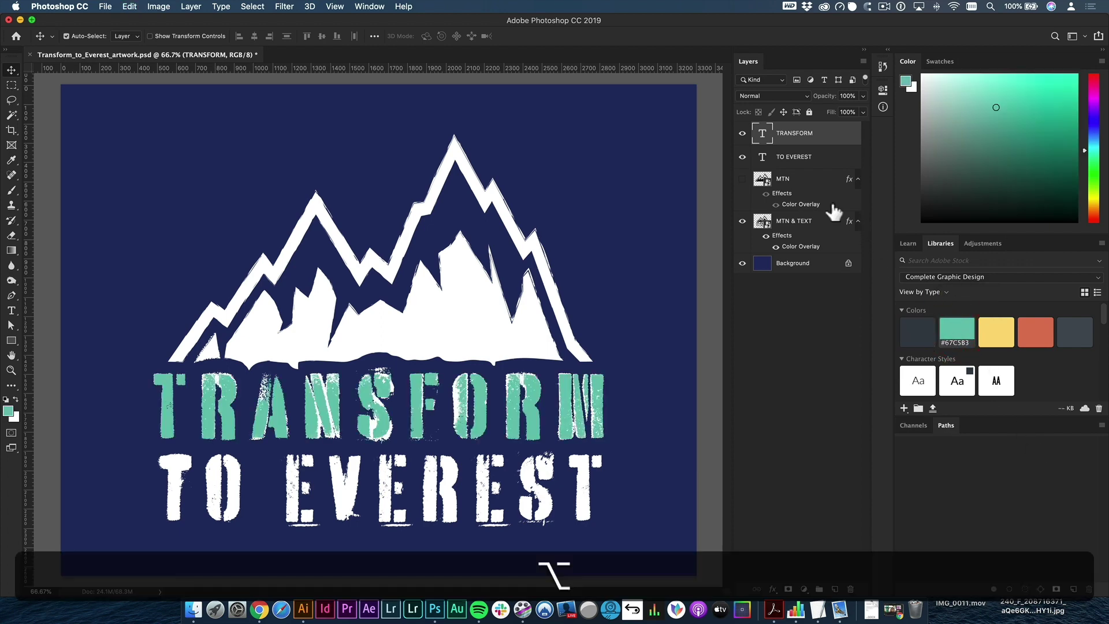
{"action": "left_click", "coordinate": [806, 157]}
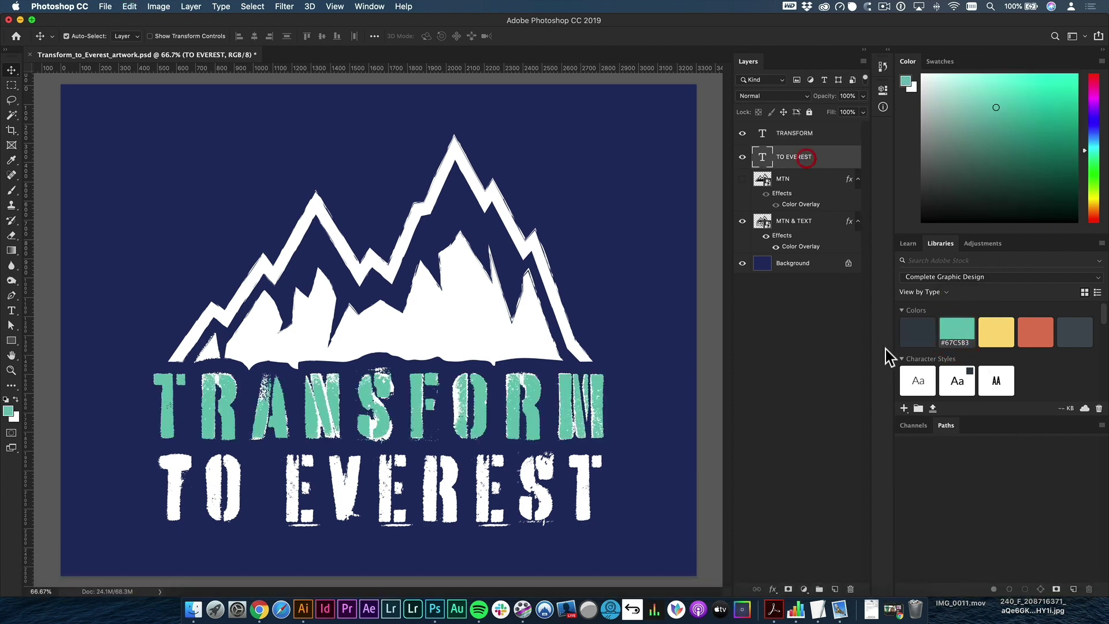
{"action": "left_click", "coordinate": [957, 336]}
{"action": "key", "text": "alt+BackSpace"}
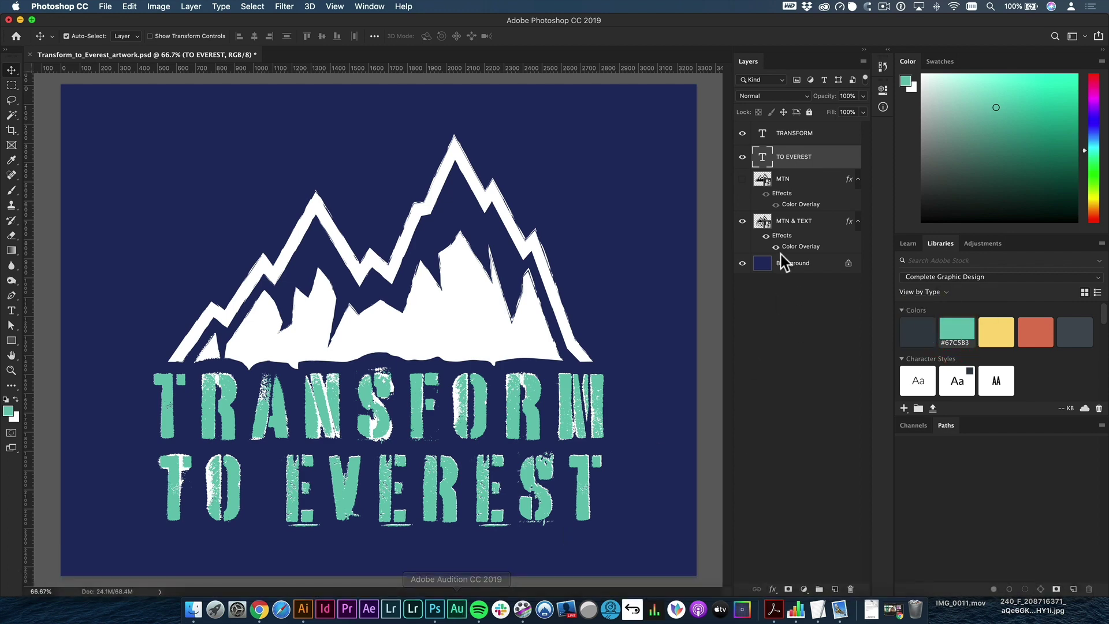
- Select the MTN & TEXT layer and switch its visibility off and on to compare it with the live text
{"action": "left_click", "coordinate": [445, 312]}
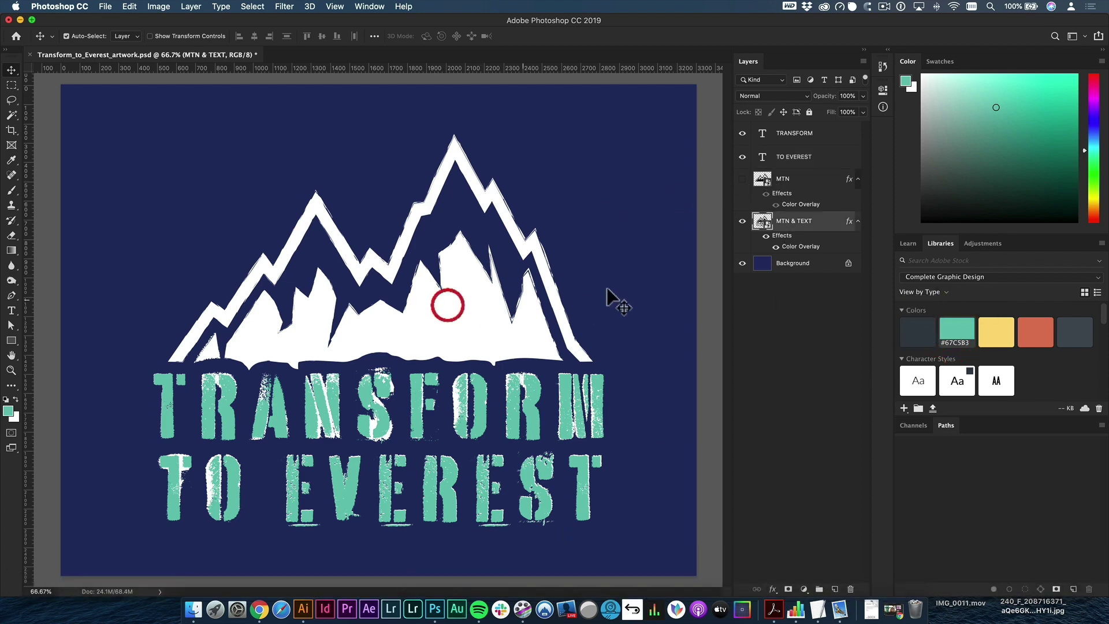
{"action": "left_click", "coordinate": [743, 222]}
{"action": "left_click", "coordinate": [743, 221]}
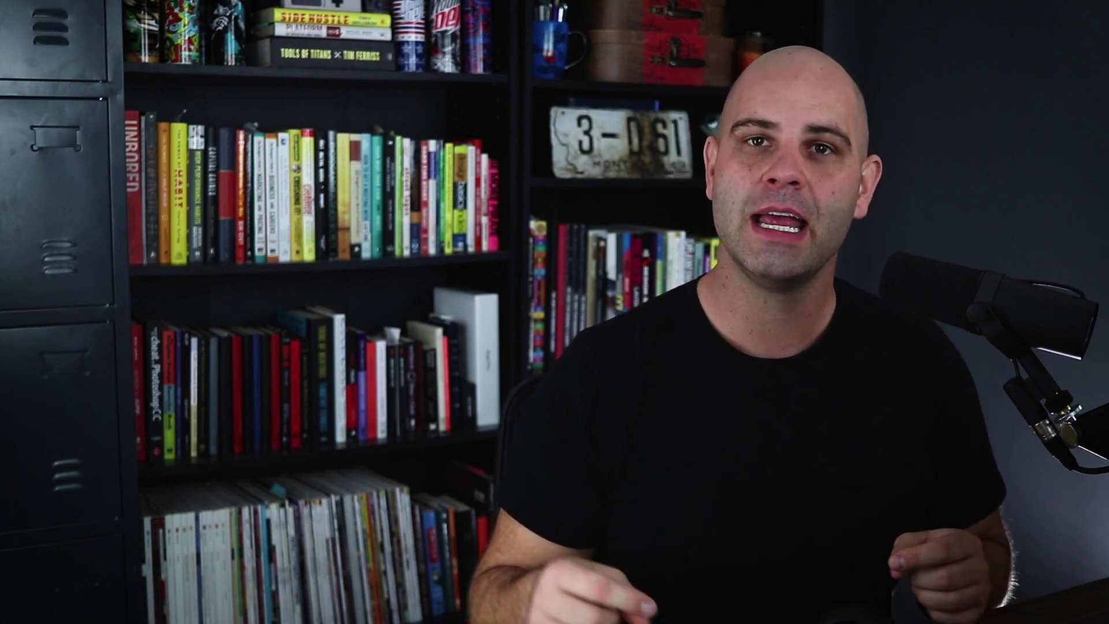
{"action": "left_click", "coordinate": [1018, 608]}
{"action": "left_click", "coordinate": [990, 510]}
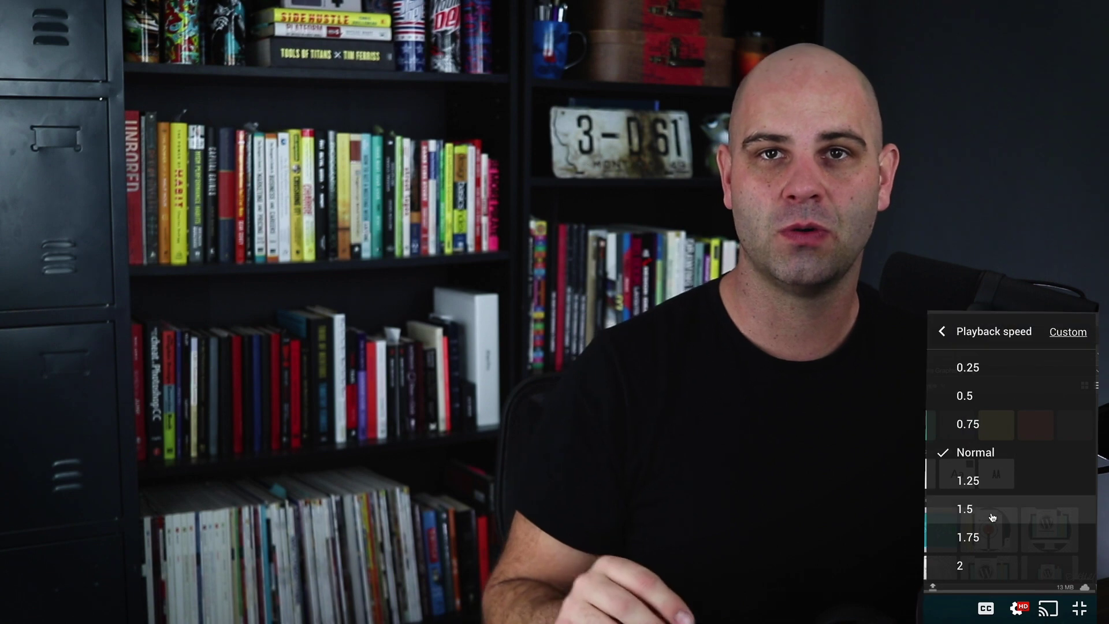
{"action": "left_click", "coordinate": [975, 564]}
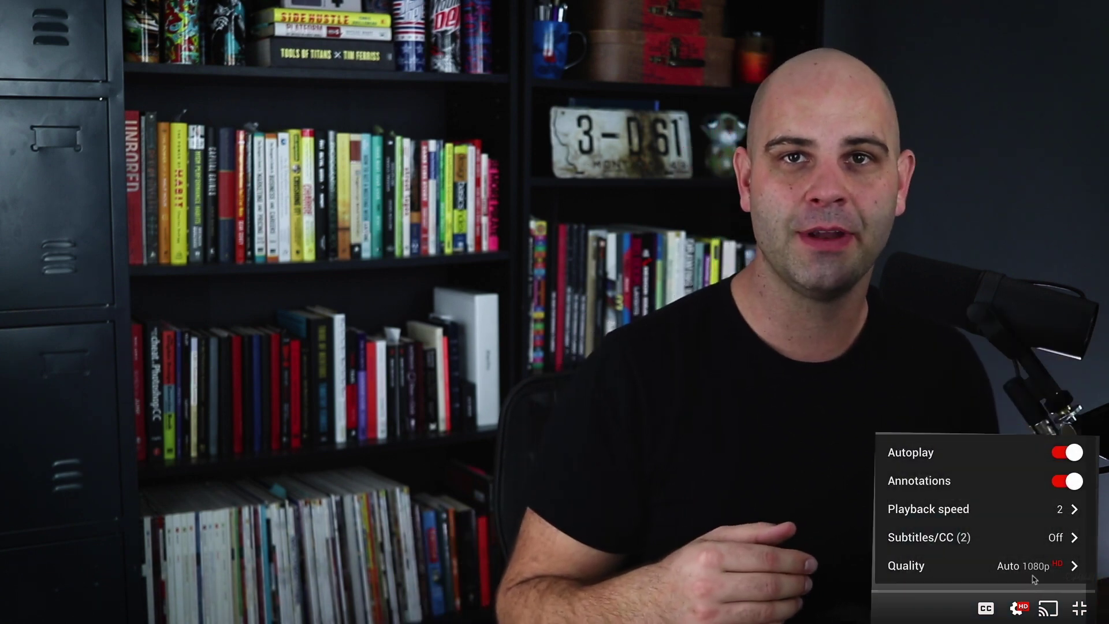
{"action": "left_click", "coordinate": [1043, 509]}
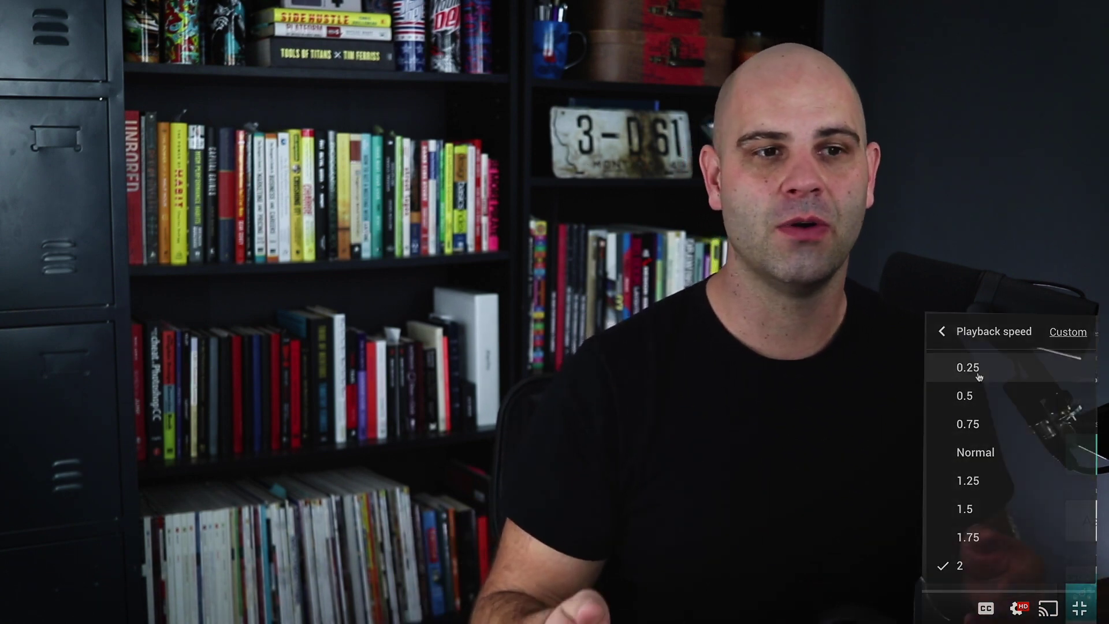
{"action": "left_click", "coordinate": [1010, 367]}
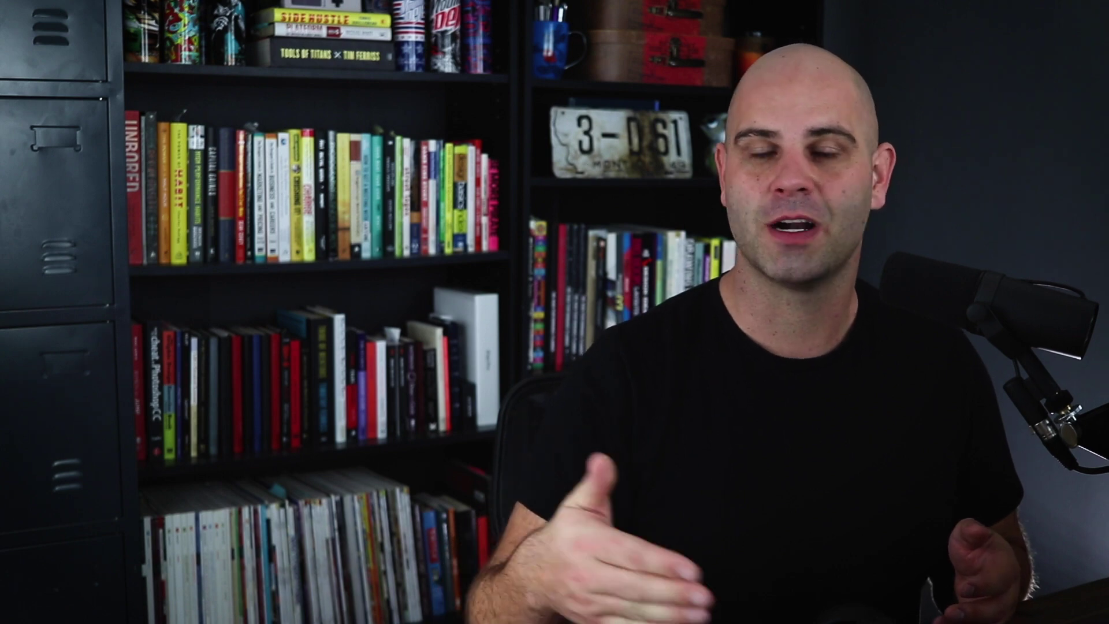